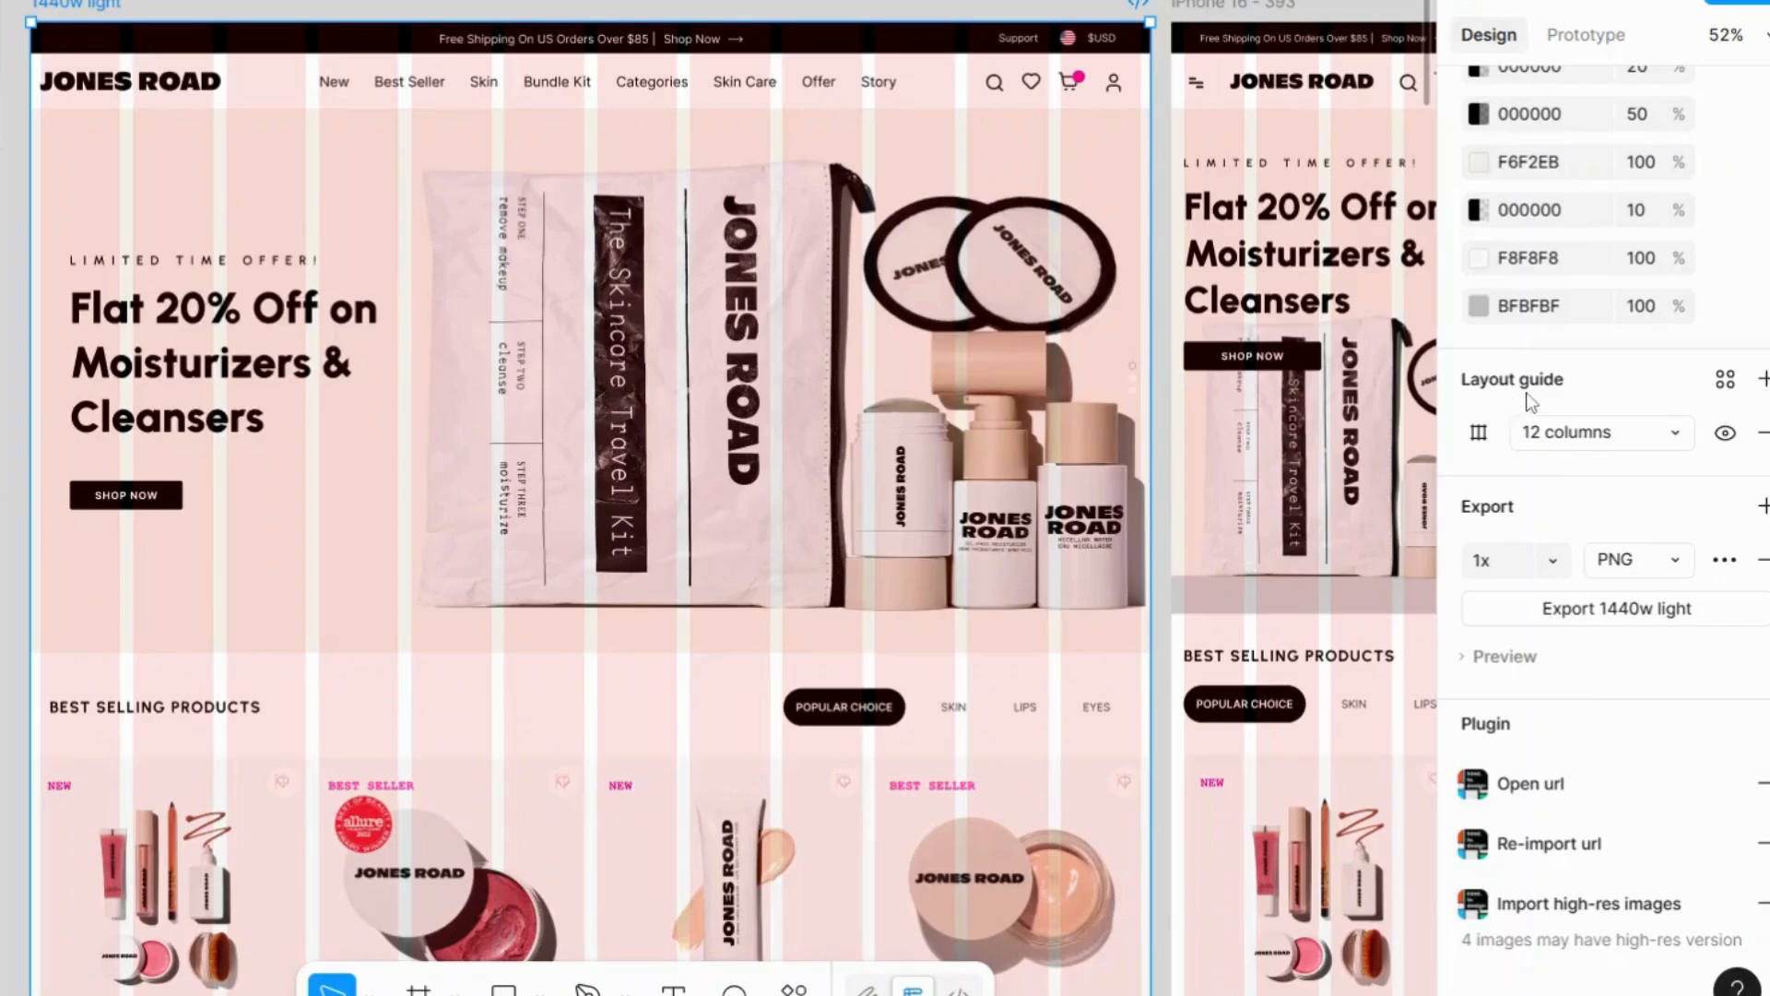
Toggle the visibility of the 1440w light frame's 12-column layout guide off and back on.
{"action": "left_click", "coordinate": [1728, 444]}
{"action": "left_click", "coordinate": [1728, 444]}
{"action": "left_click", "coordinate": [1729, 447]}
{"action": "left_click", "coordinate": [1728, 446]}
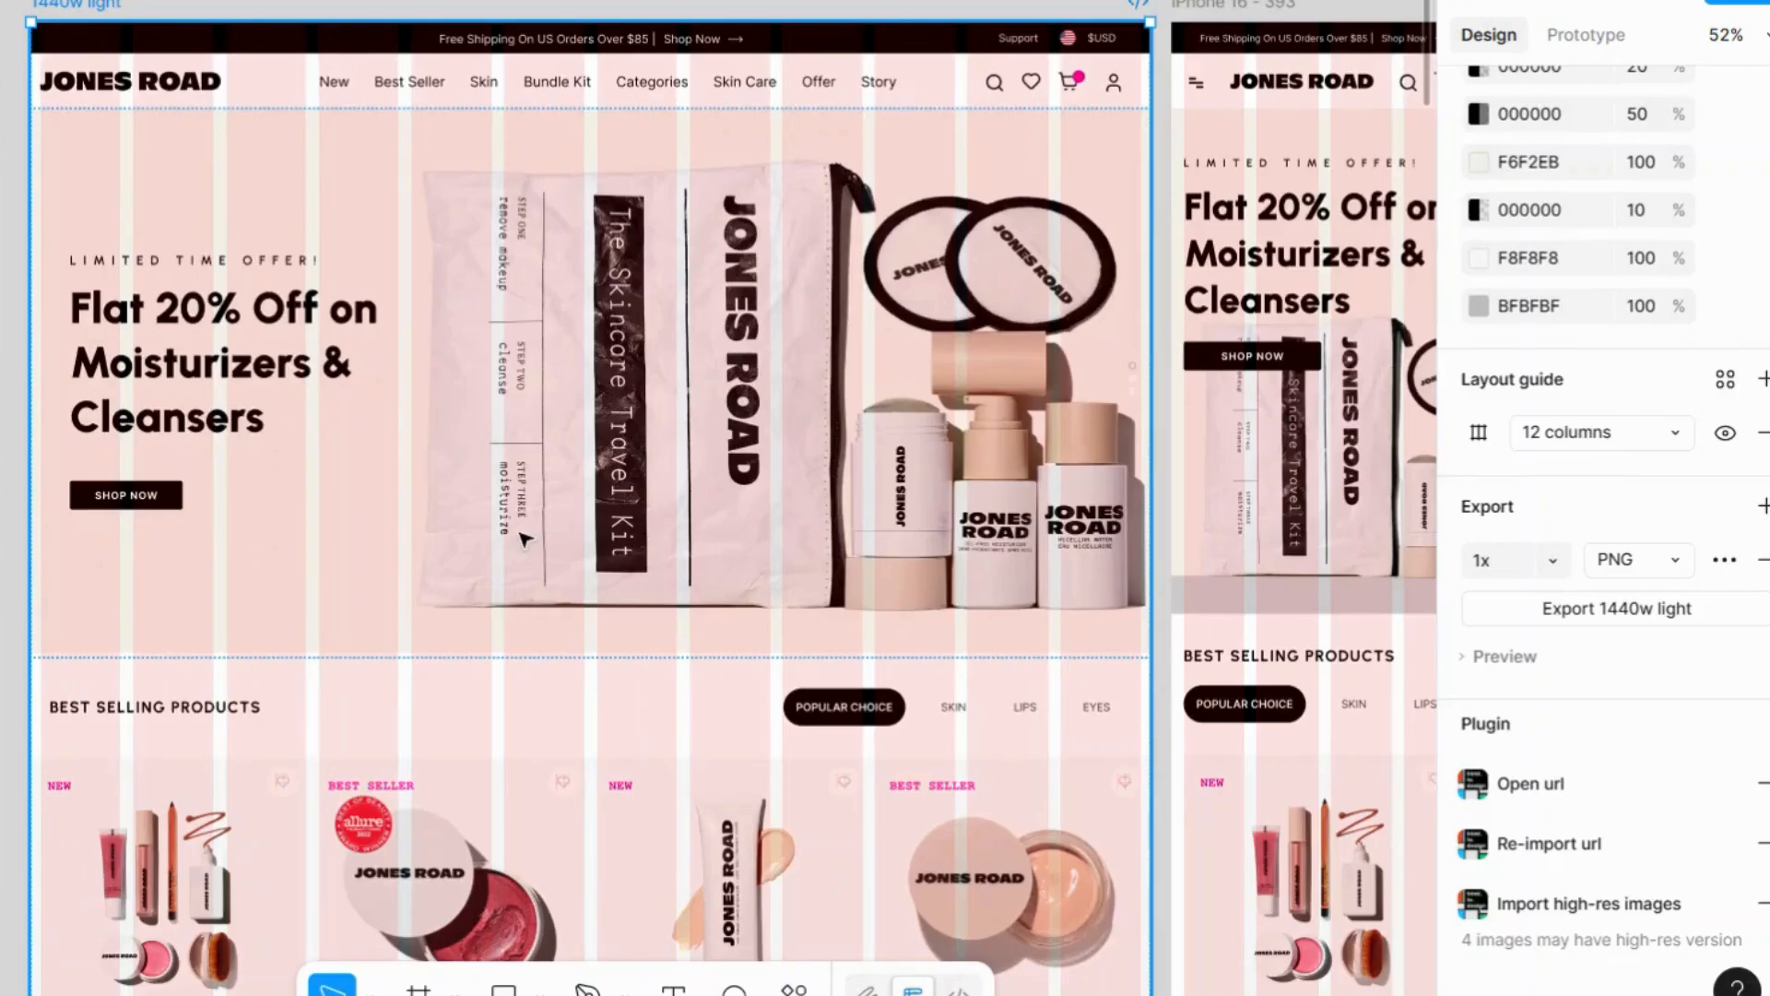
Examine how the hero and best-selling products sections of the 1440w light frame align with the 12-column guide.
{"action": "left_click_drag", "start_coordinate": [523, 522], "coordinate": [537, 480]}
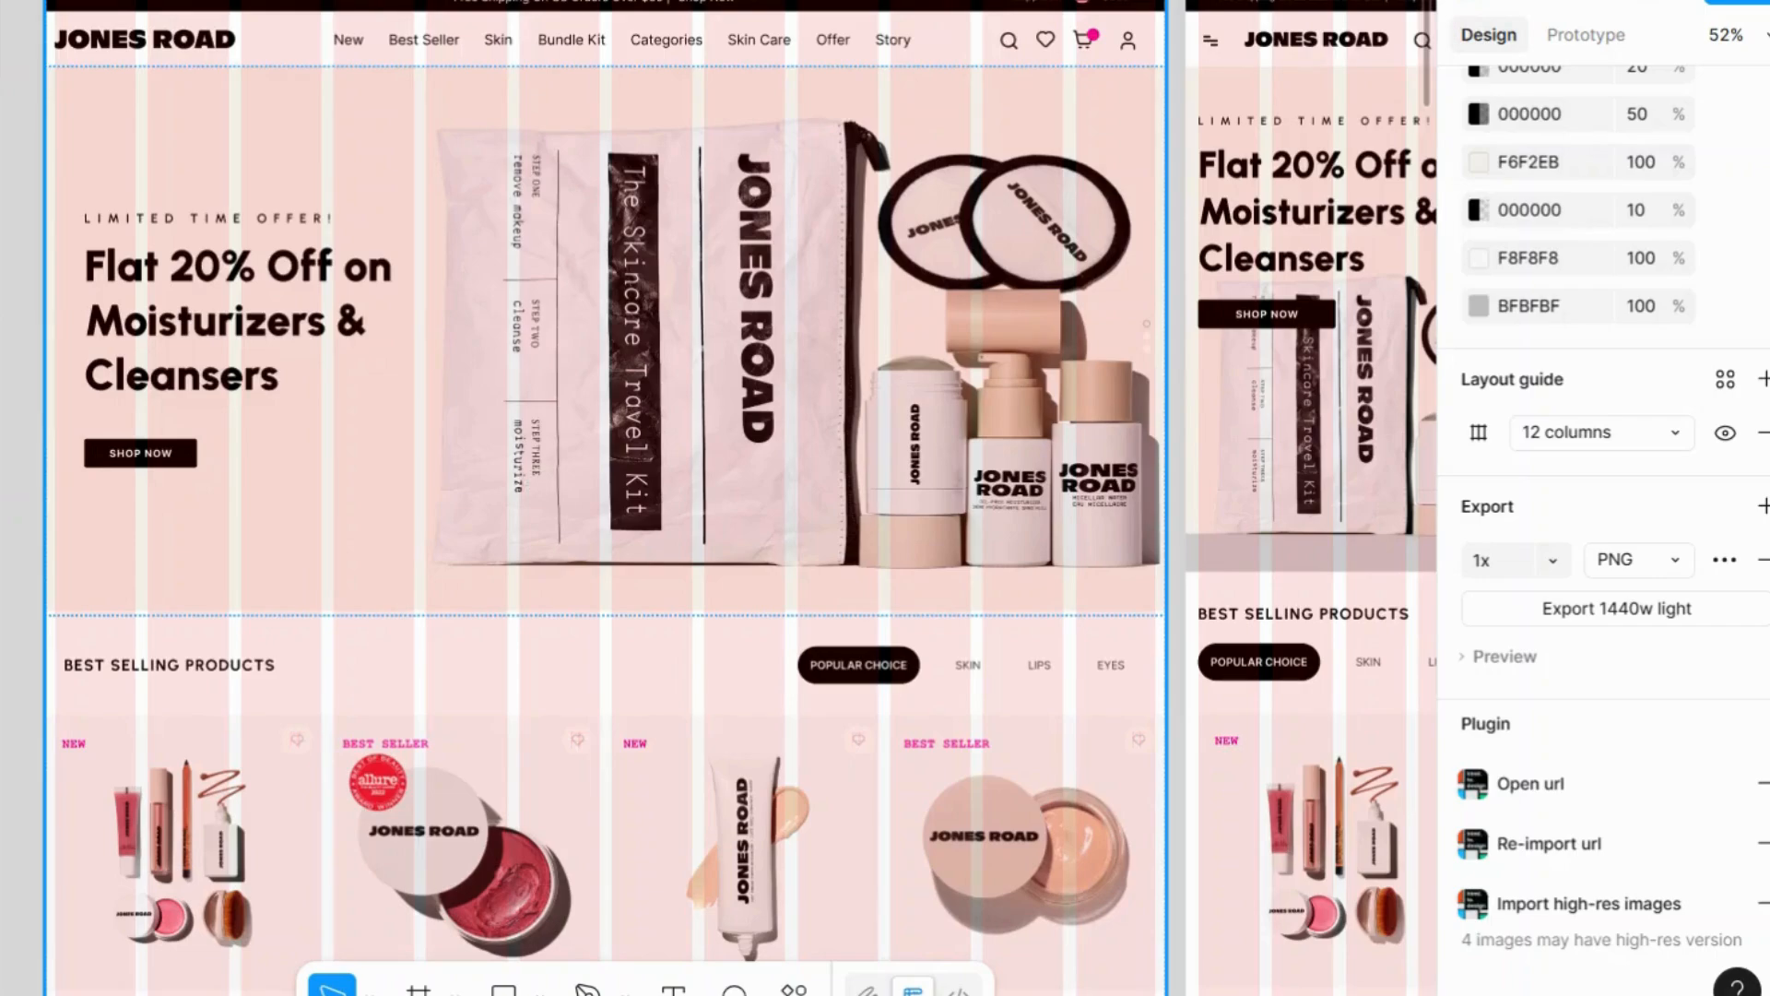
{"action": "left_click", "coordinate": [356, 379]}
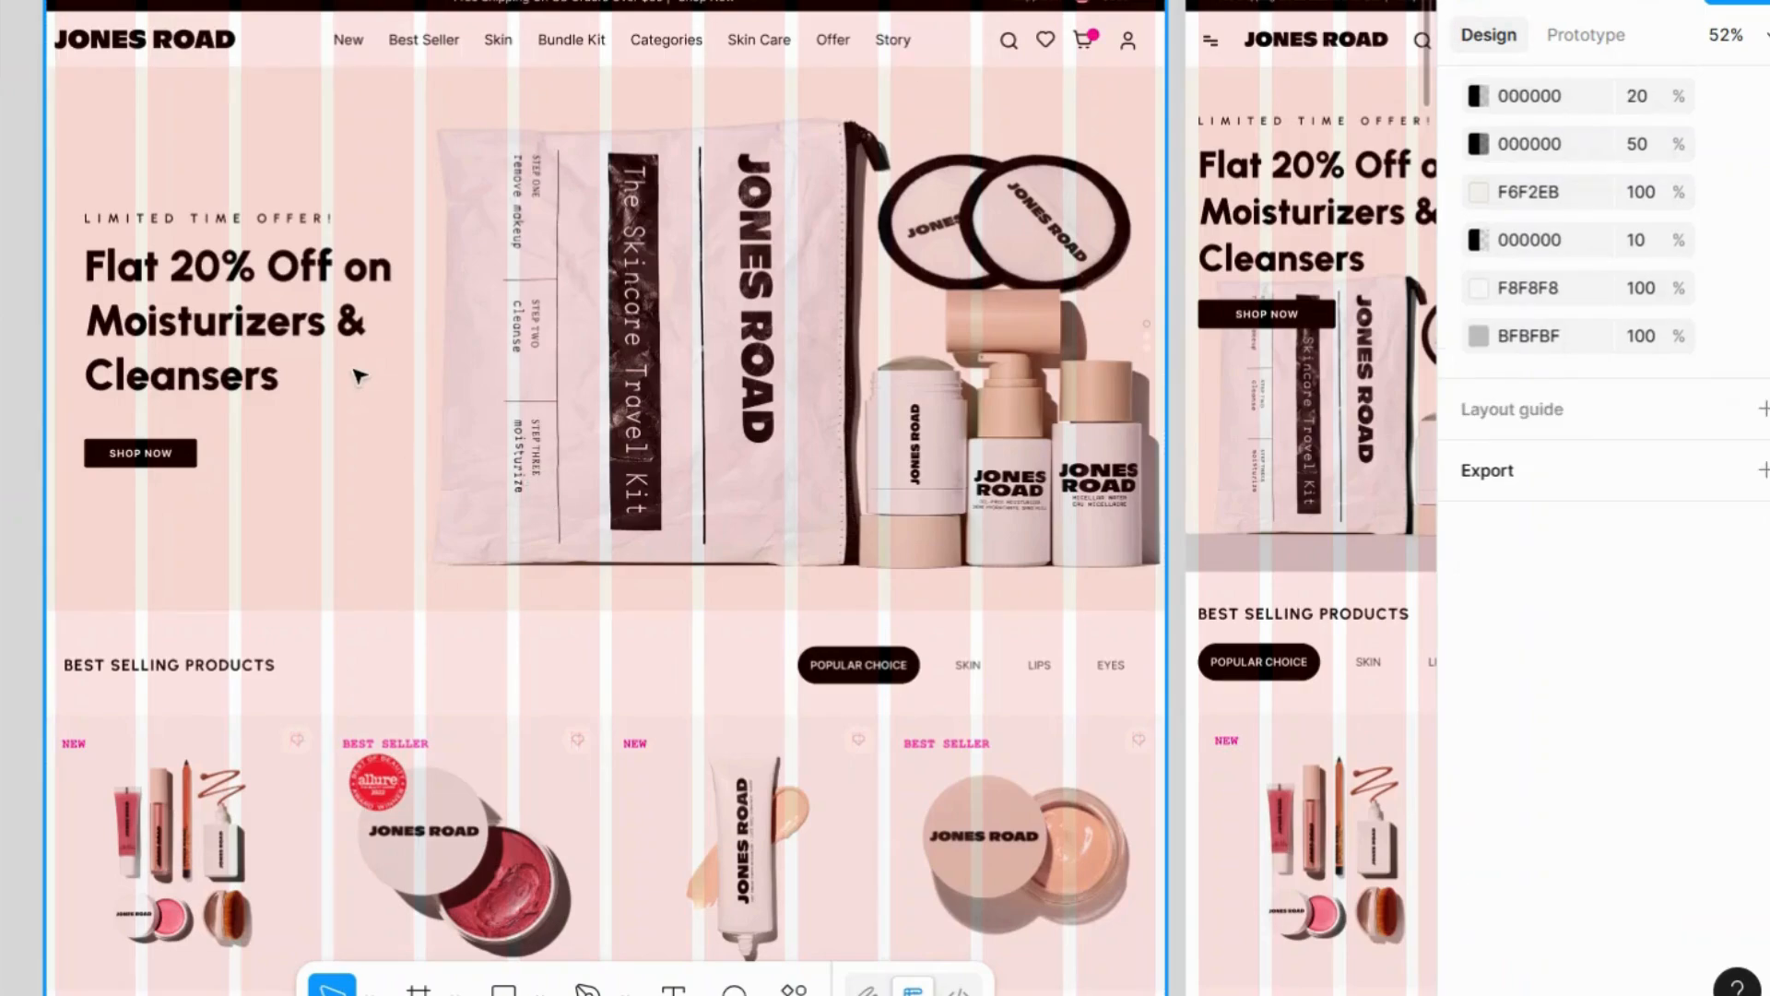
{"action": "left_click", "coordinate": [291, 351]}
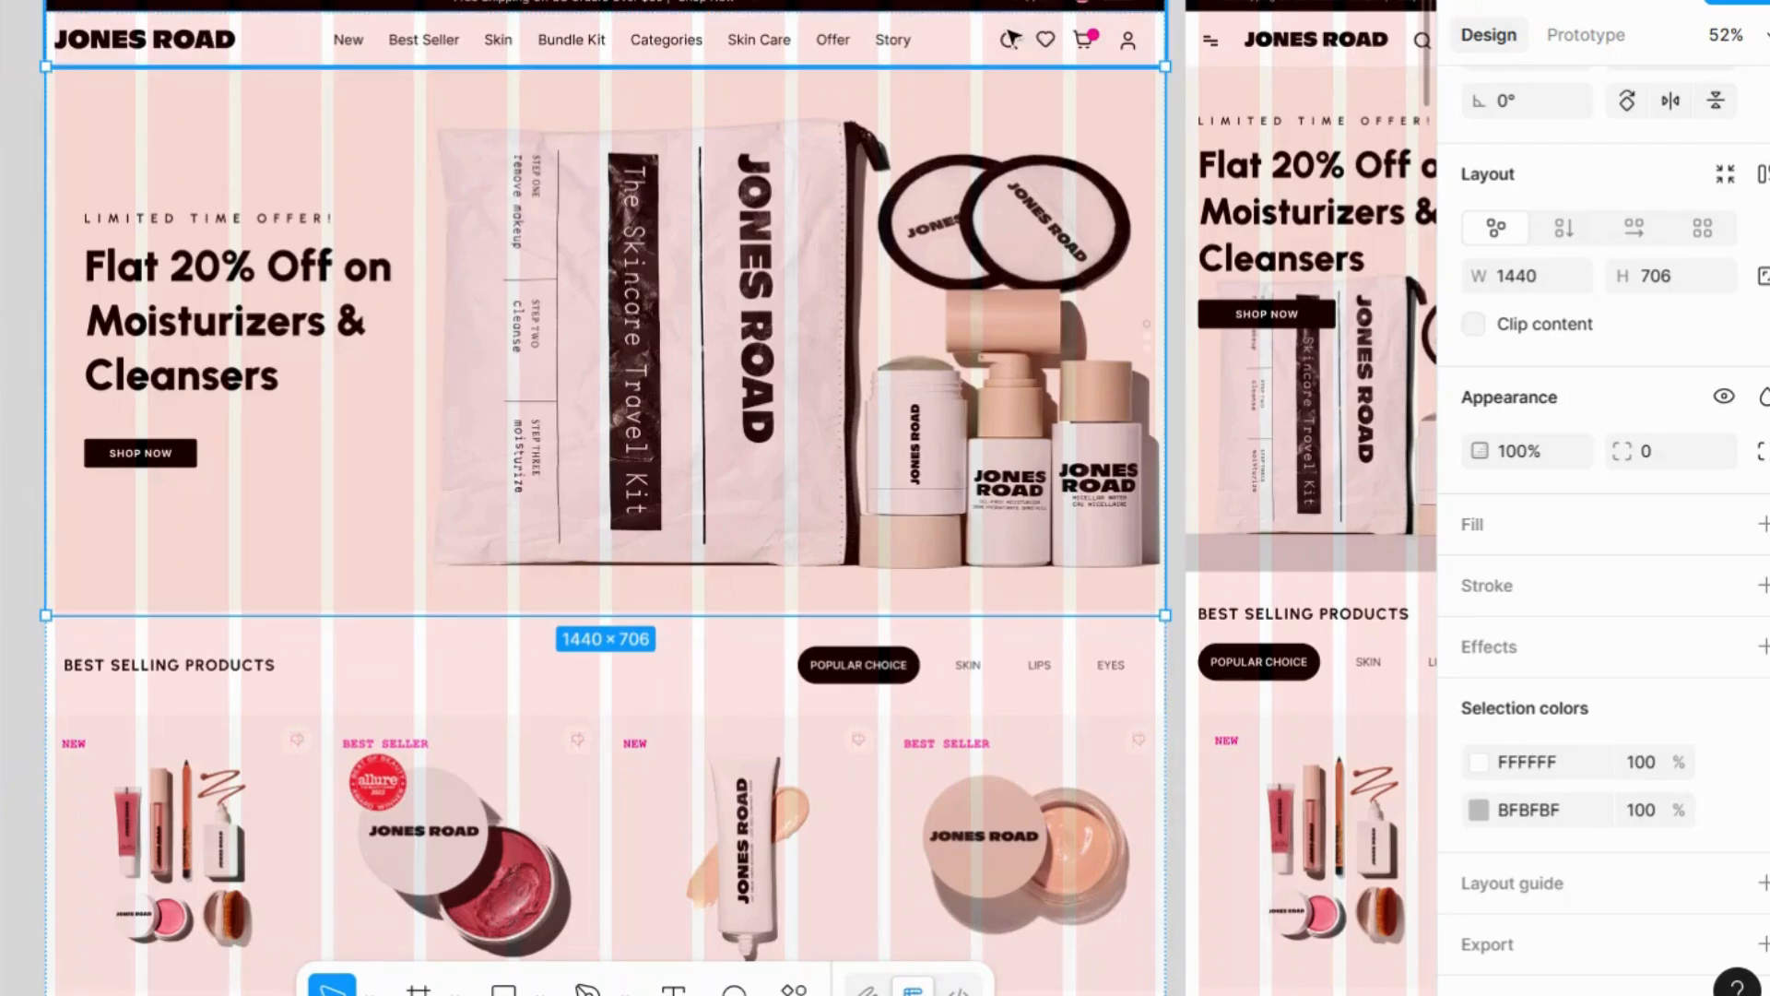
{"action": "scroll", "coordinate": [880, 712], "scroll_direction": "down", "scroll_amount": 5}
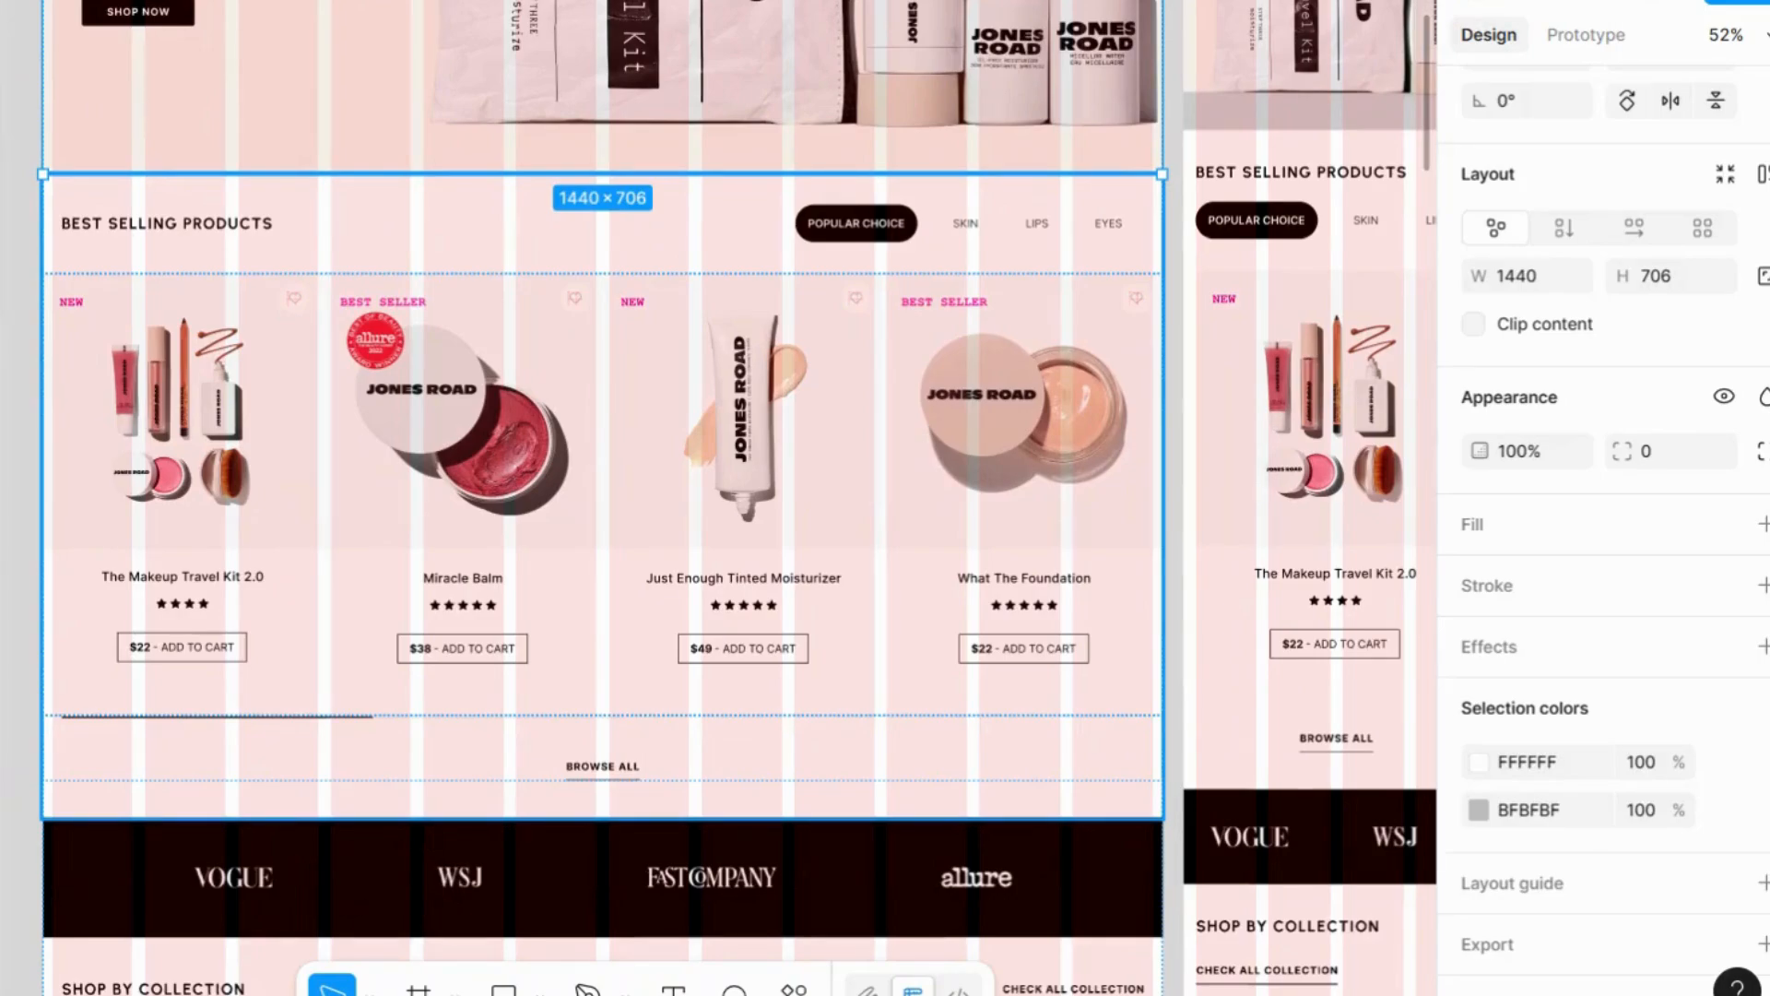
{"action": "scroll", "coordinate": [669, 513], "scroll_direction": "up", "scroll_amount": 5}
{"action": "scroll", "coordinate": [669, 513], "scroll_direction": "down", "scroll_amount": 2}
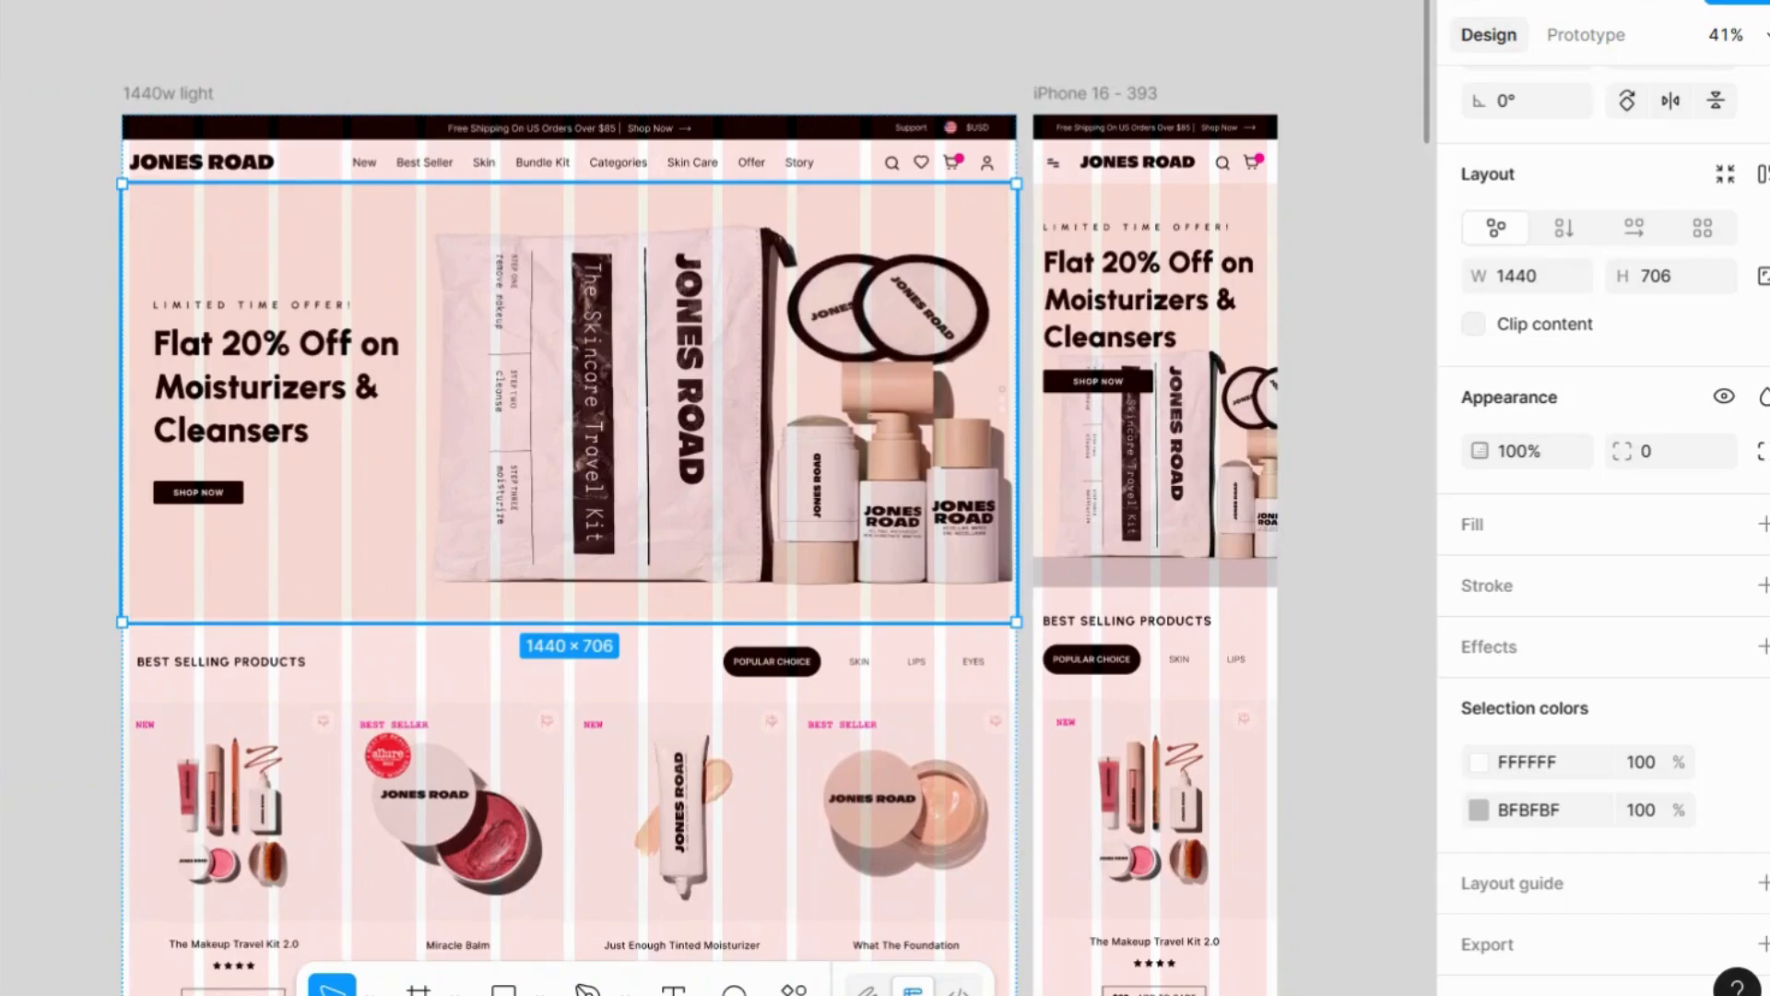
{"action": "scroll", "coordinate": [673, 519], "scroll_direction": "up", "scroll_amount": 1}
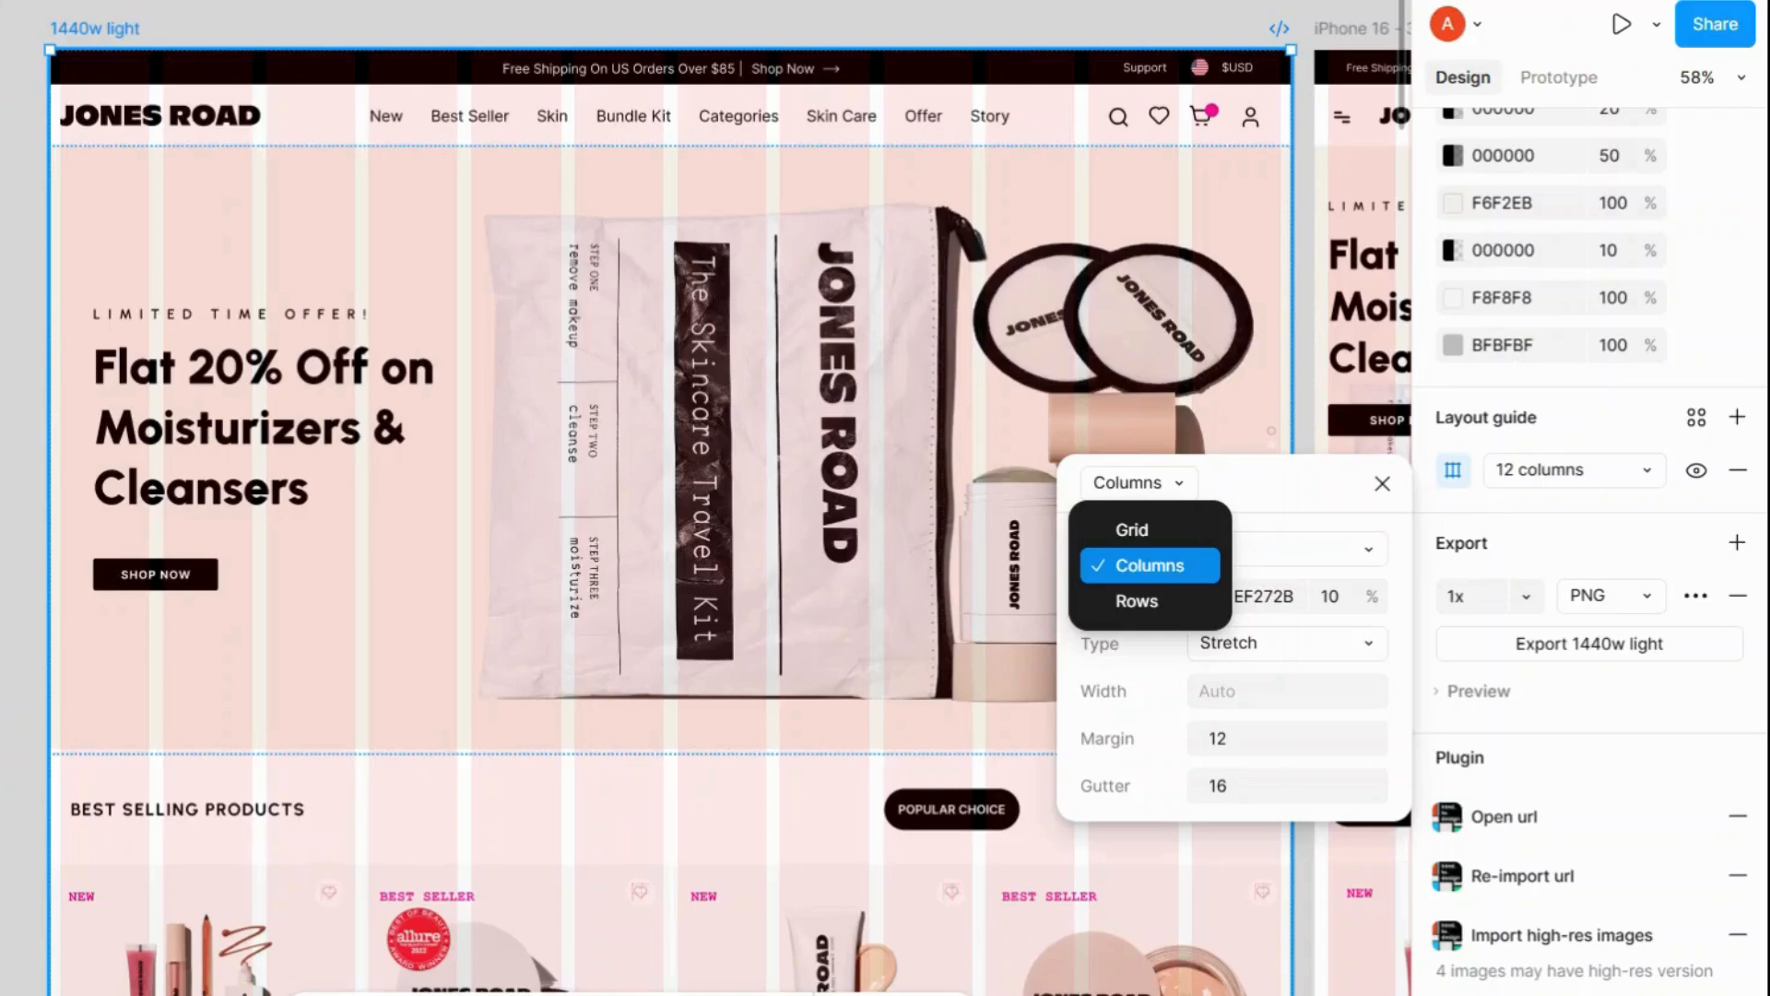
Switch the 1440w light frame's layout guide from columns to a grid and set its size to 50.
{"action": "left_click", "coordinate": [1190, 529]}
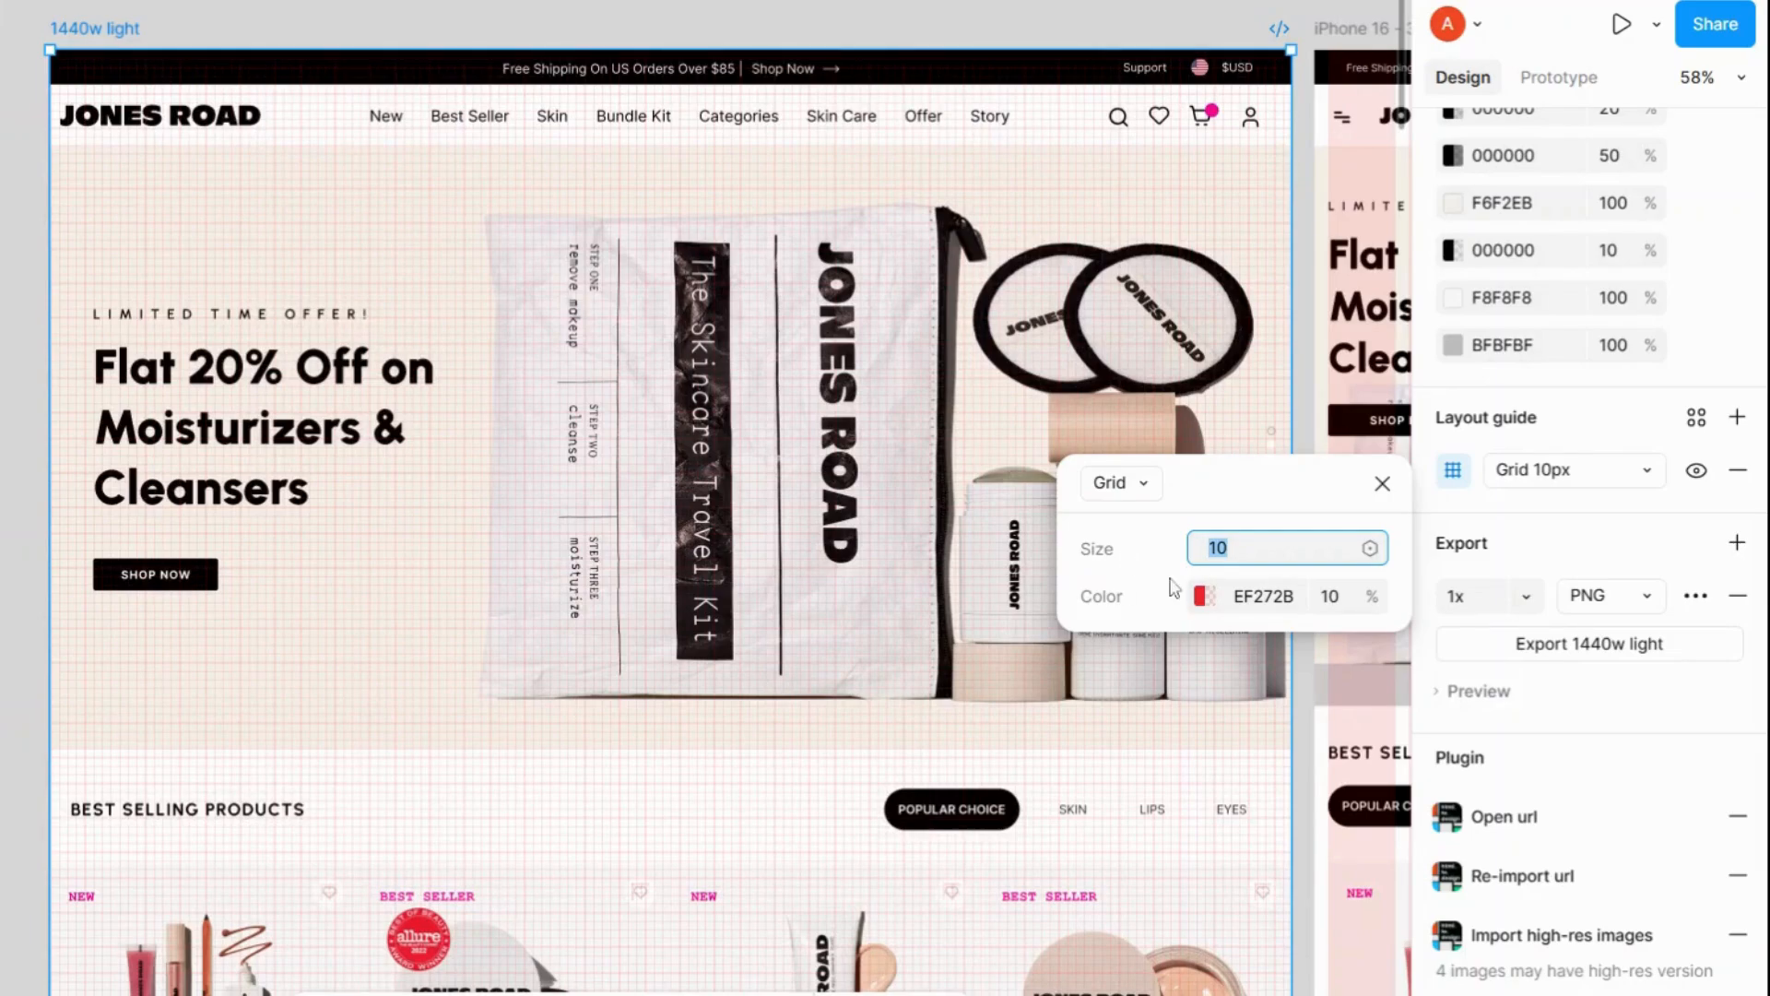
{"action": "key", "text": "shift+0"}
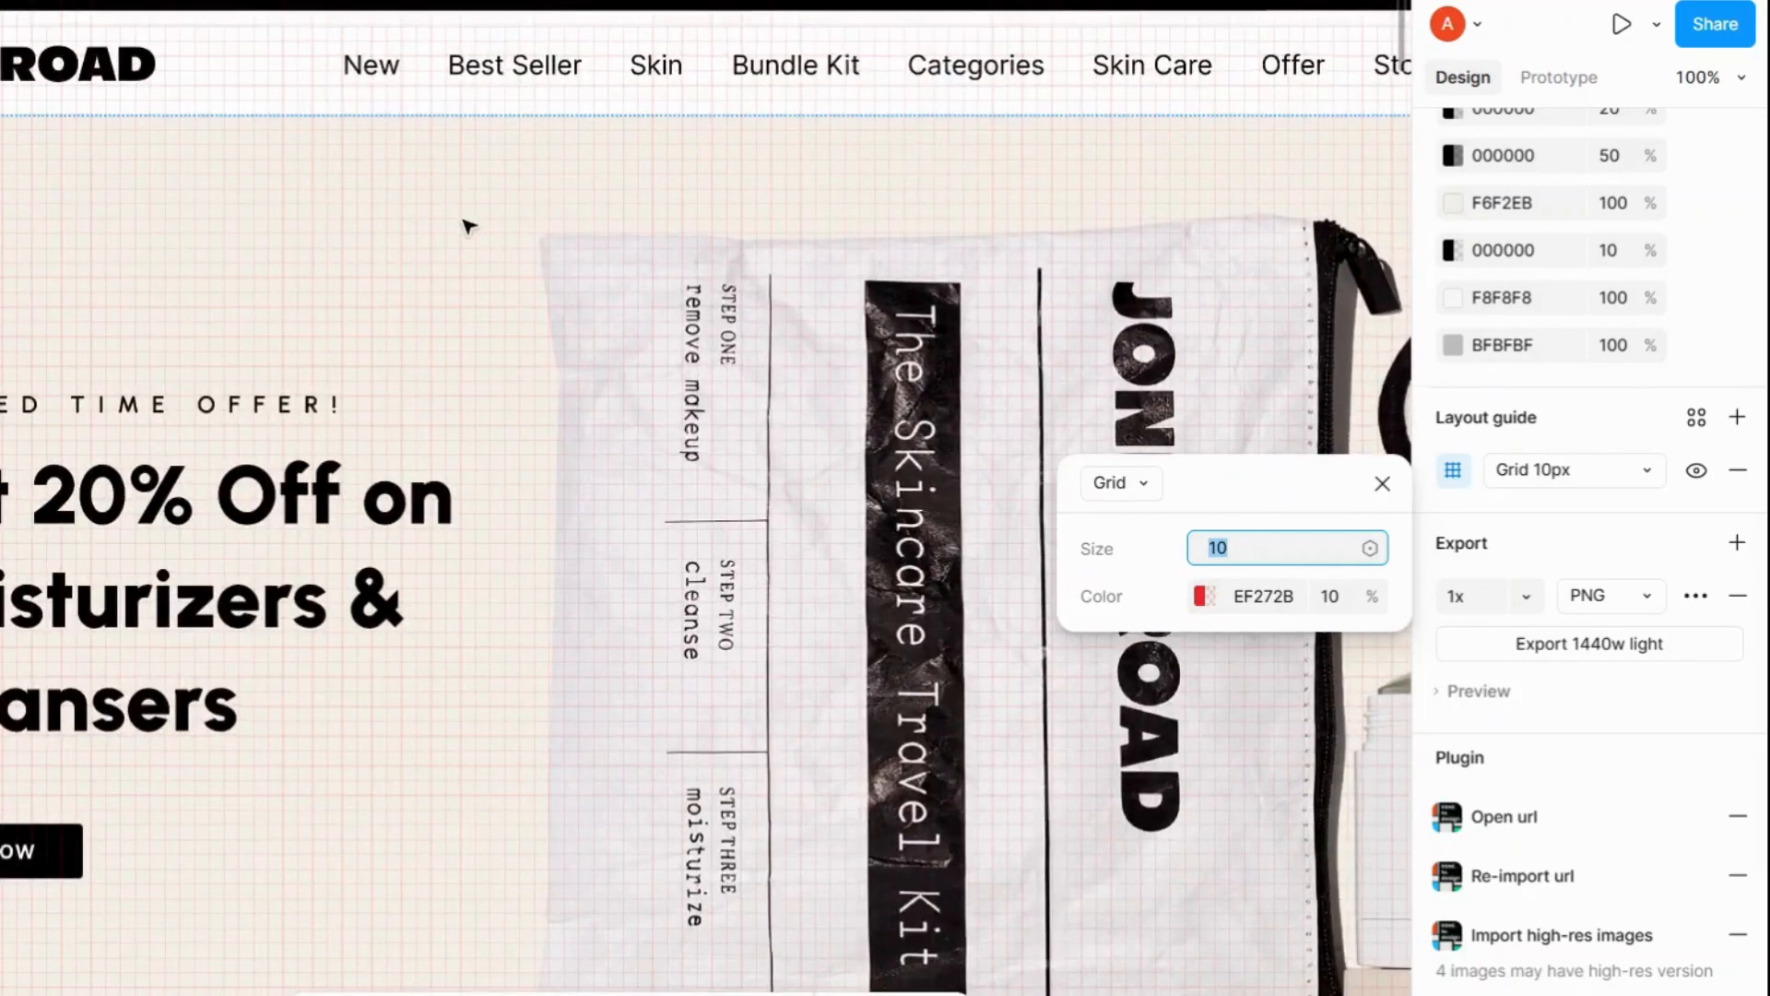
{"action": "scroll", "coordinate": [467, 226], "scroll_direction": "down", "scroll_amount": 2}
{"action": "scroll", "coordinate": [470, 226], "scroll_direction": "up", "scroll_amount": 2}
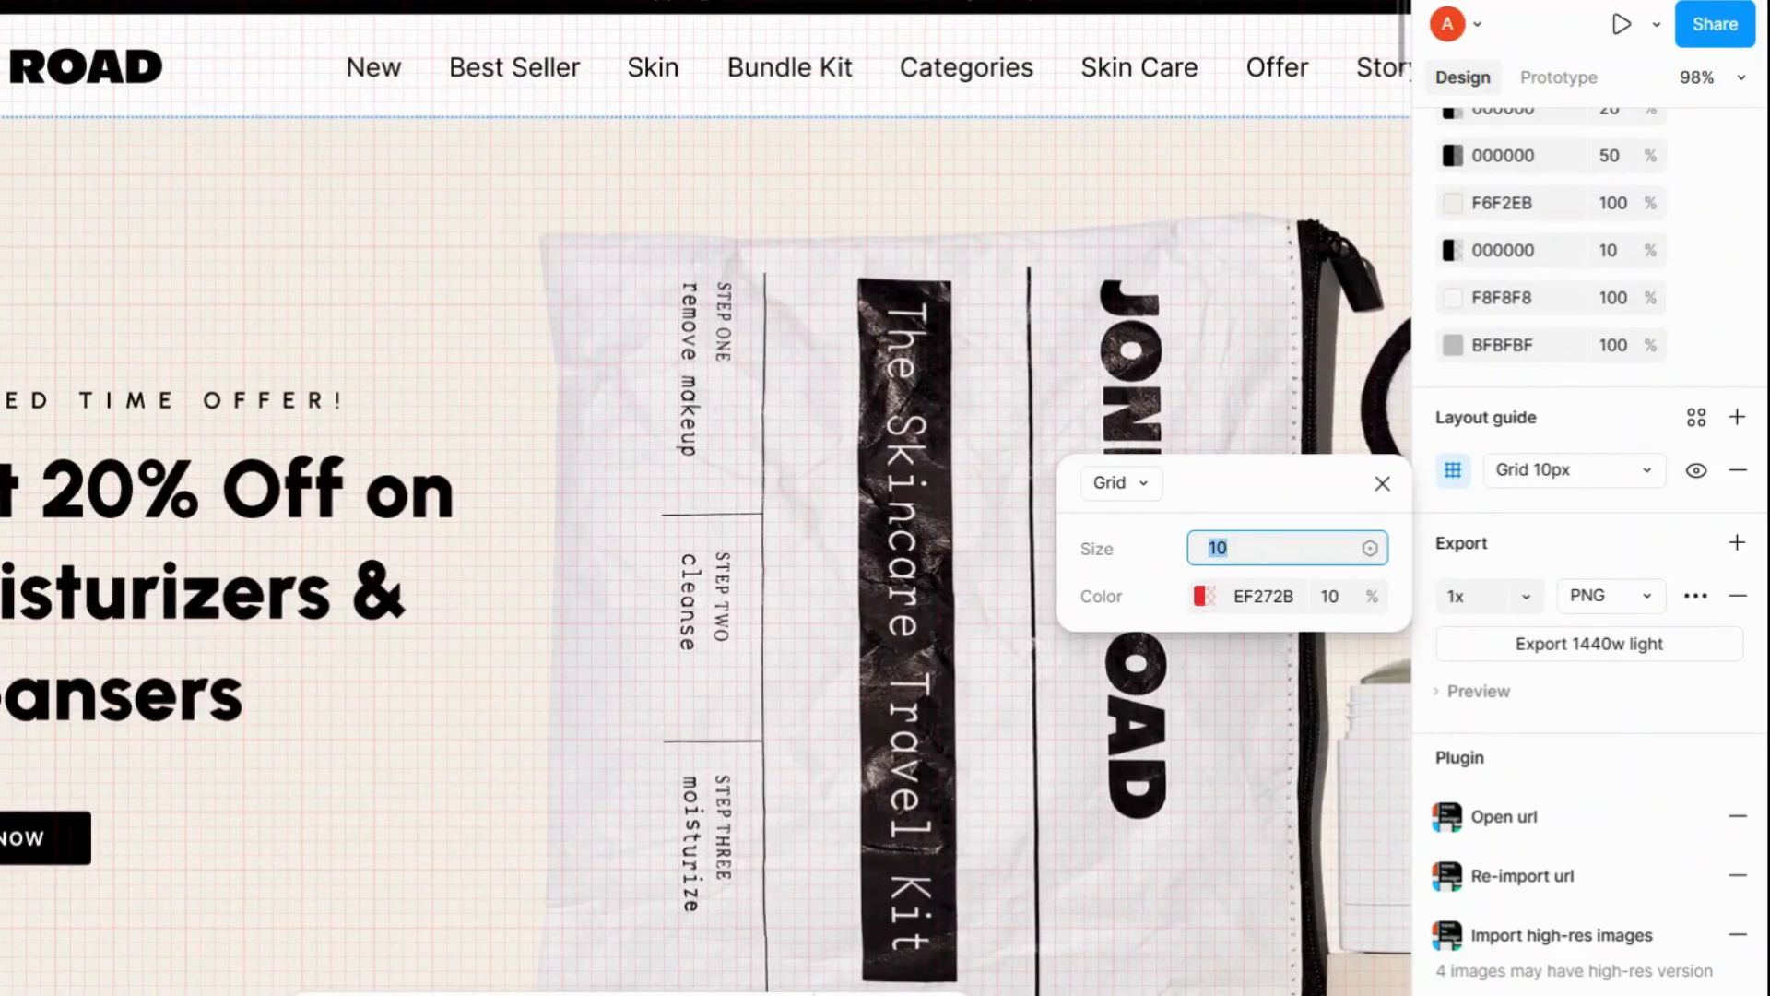
{"action": "type", "text": "50"}
{"action": "key", "text": "Return"}
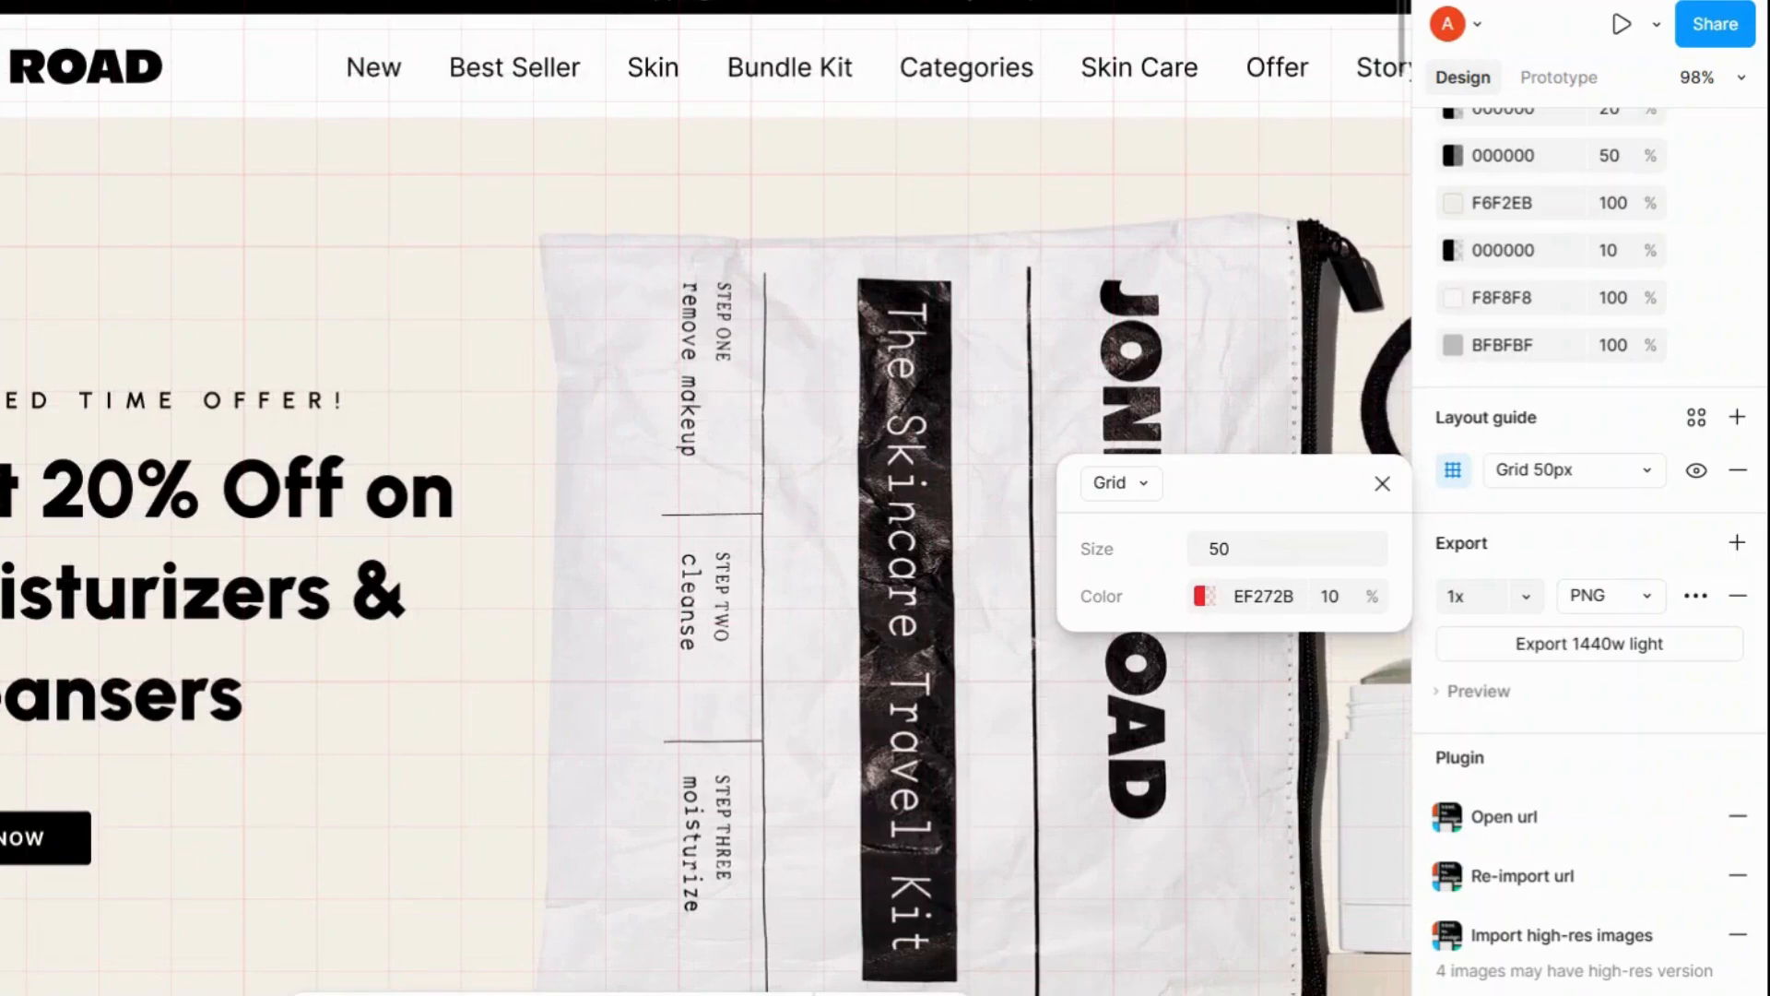
Set the layout grid's size to 10.
{"action": "left_click", "coordinate": [1263, 562]}
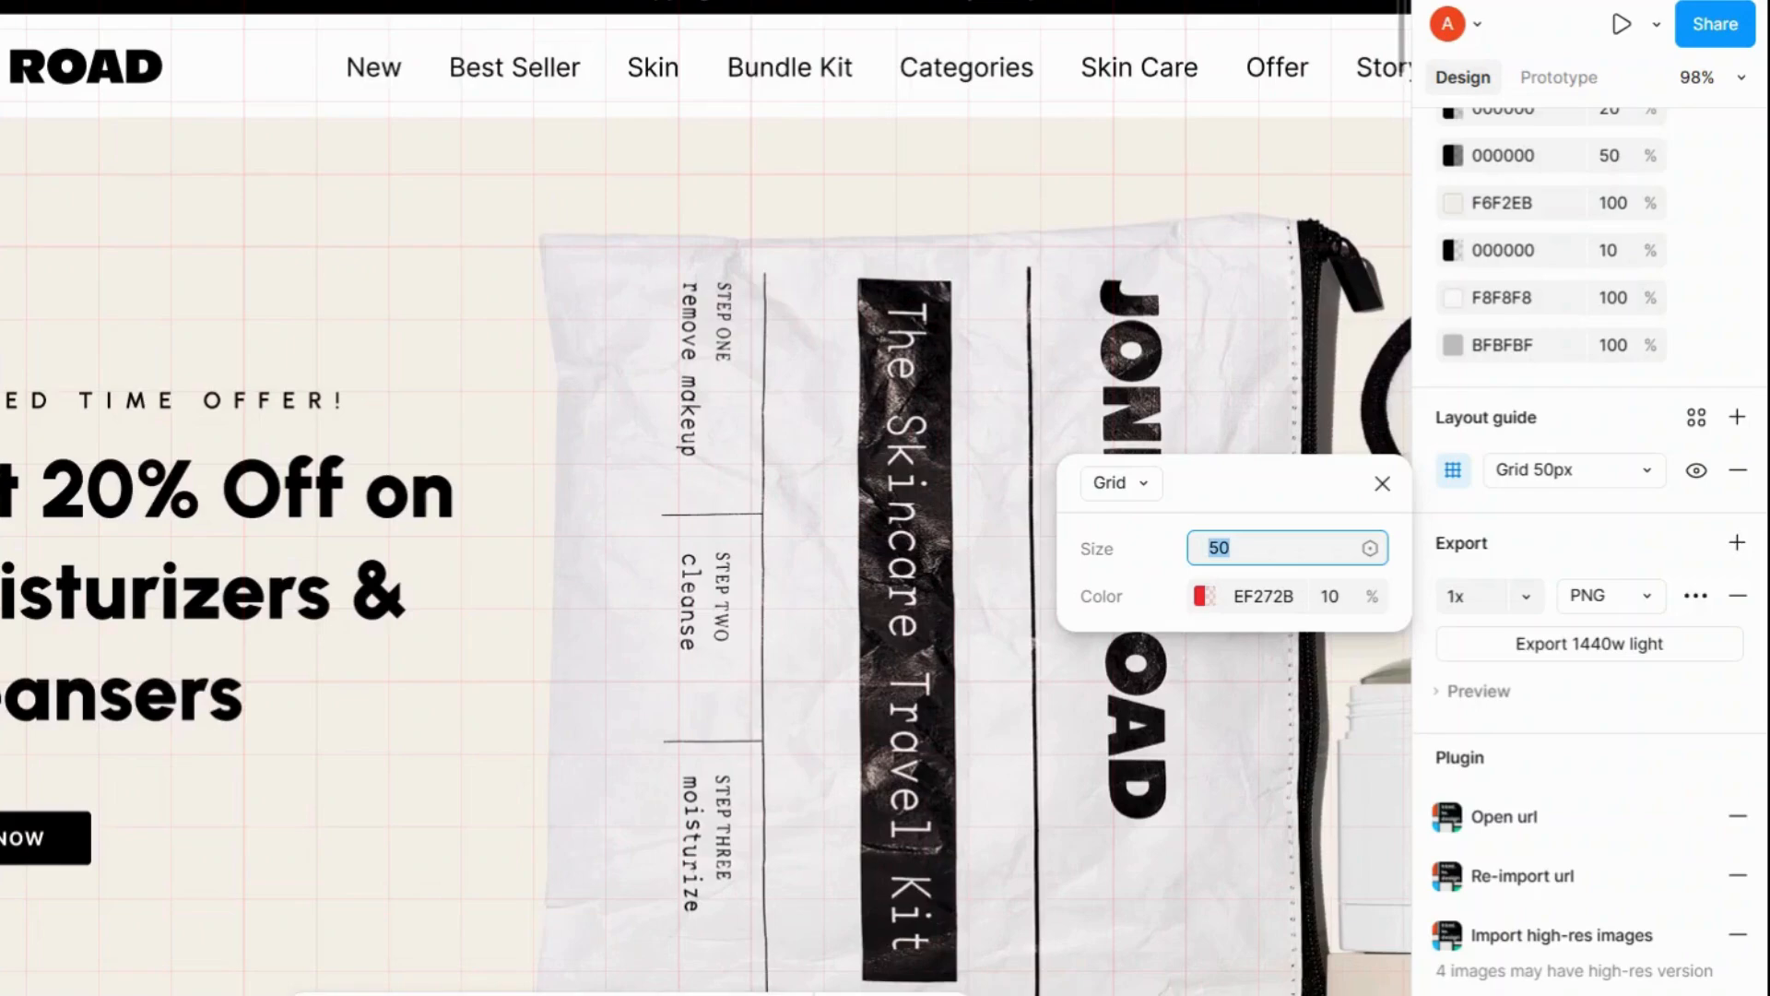
{"action": "type", "text": "10"}
{"action": "key", "text": "Return"}
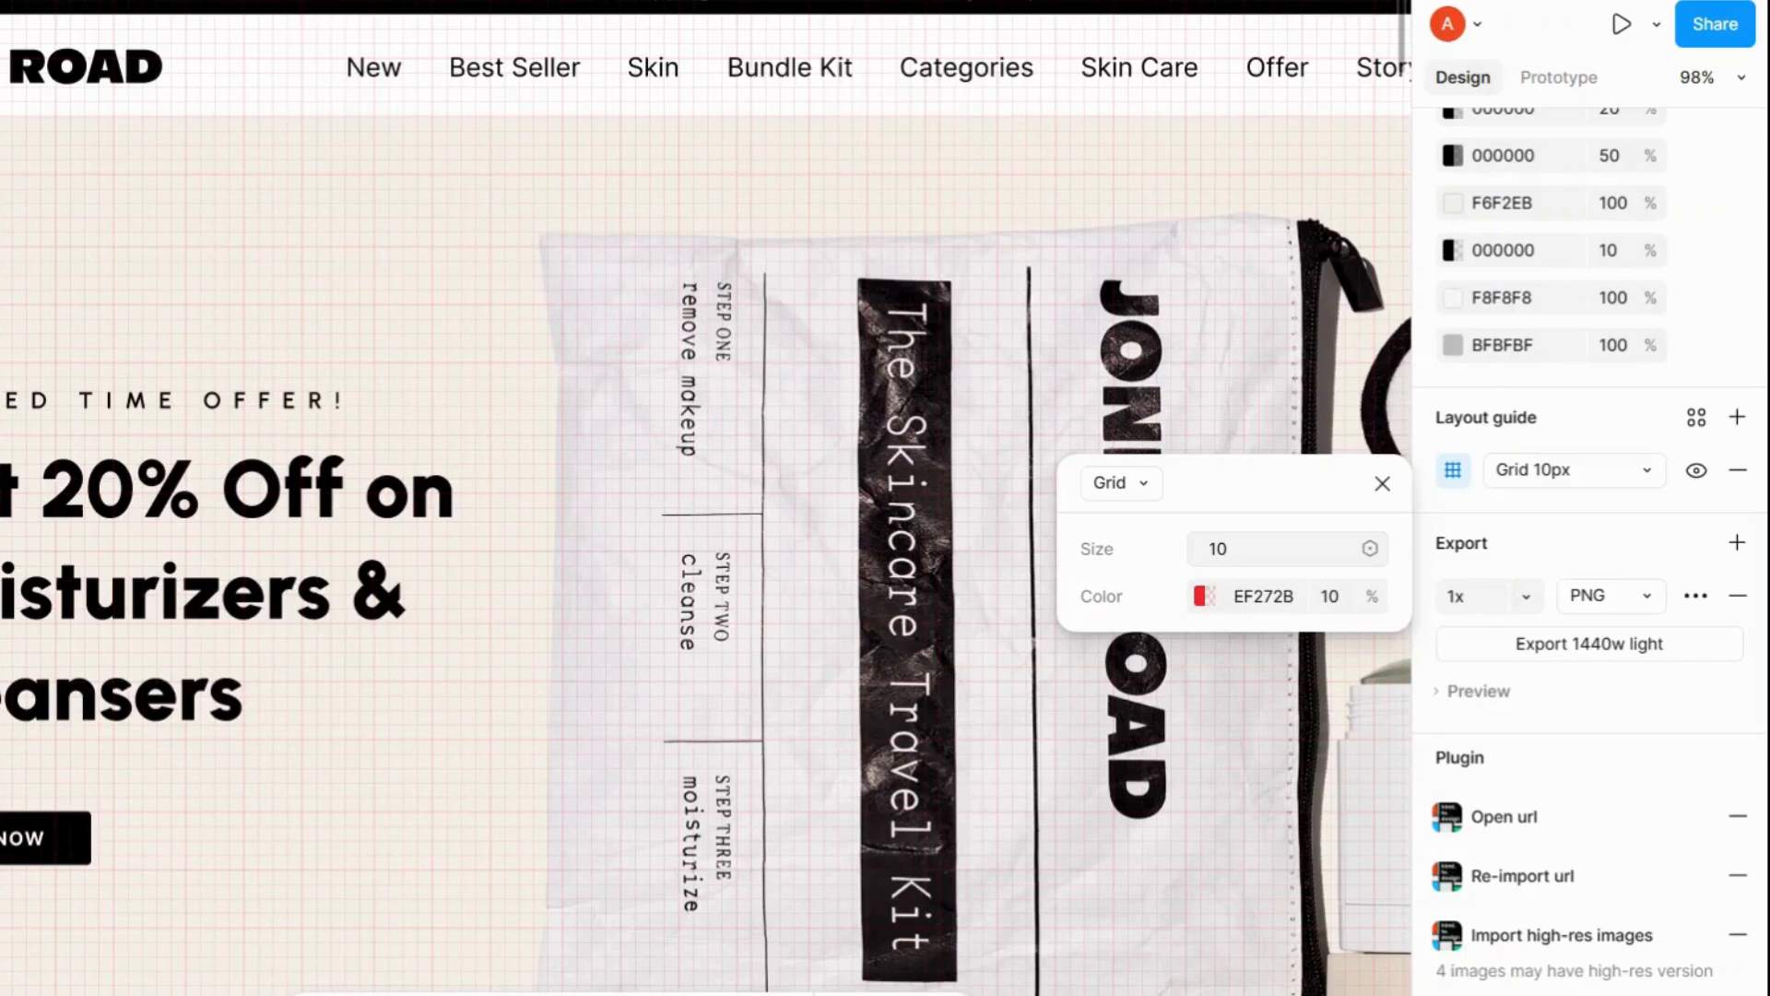
Recolor the layout grid to teal 13D1D8.
{"action": "left_click", "coordinate": [1202, 607]}
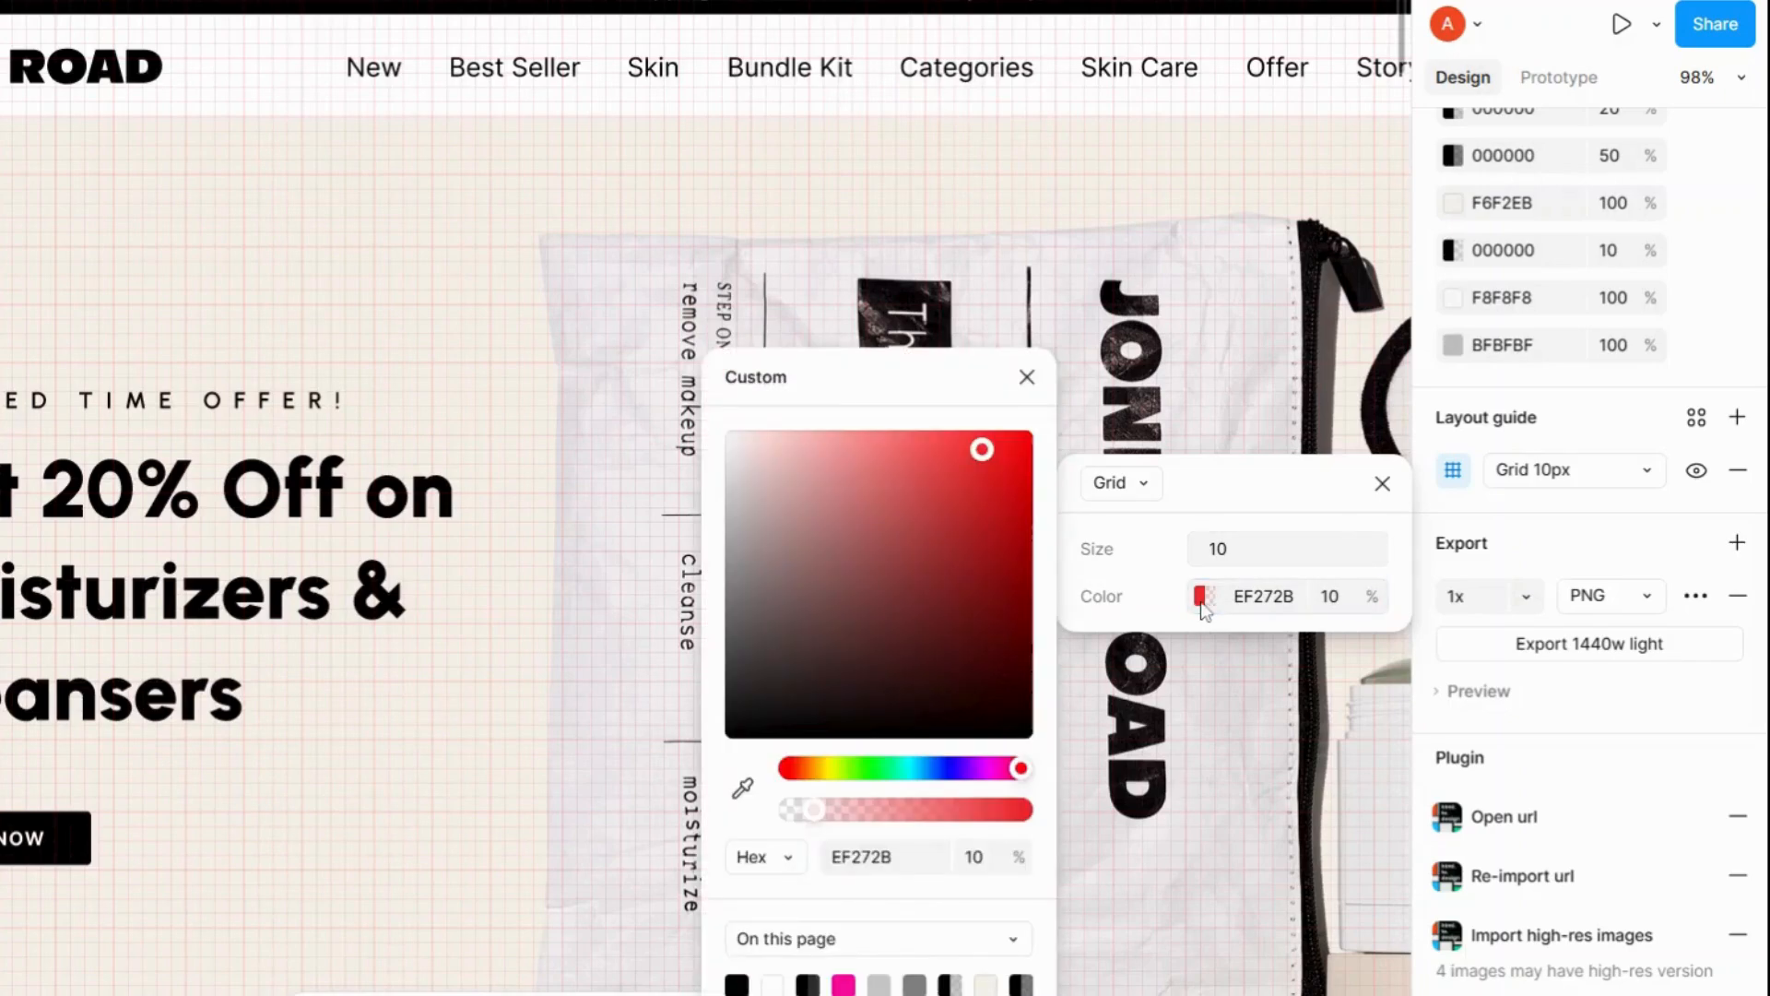
{"action": "left_click_drag", "start_coordinate": [1008, 492], "coordinate": [1019, 574]}
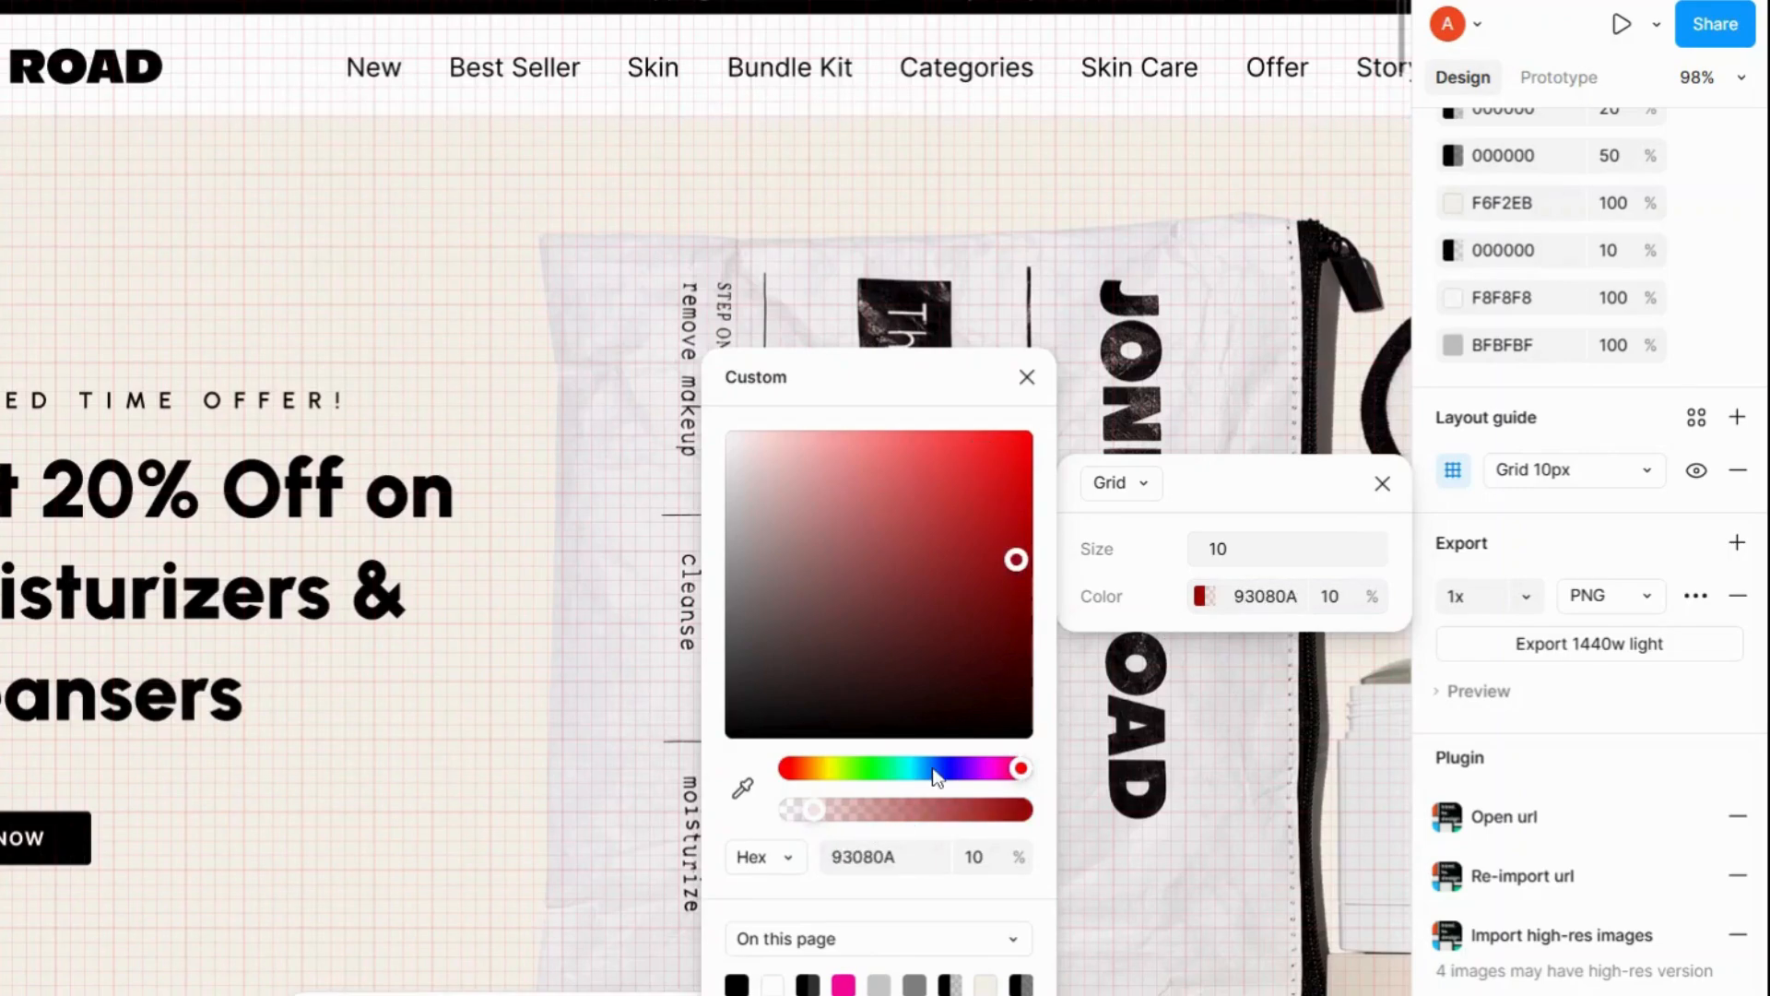
{"action": "left_click", "coordinate": [910, 771]}
{"action": "left_click_drag", "start_coordinate": [992, 546], "coordinate": [1009, 493]}
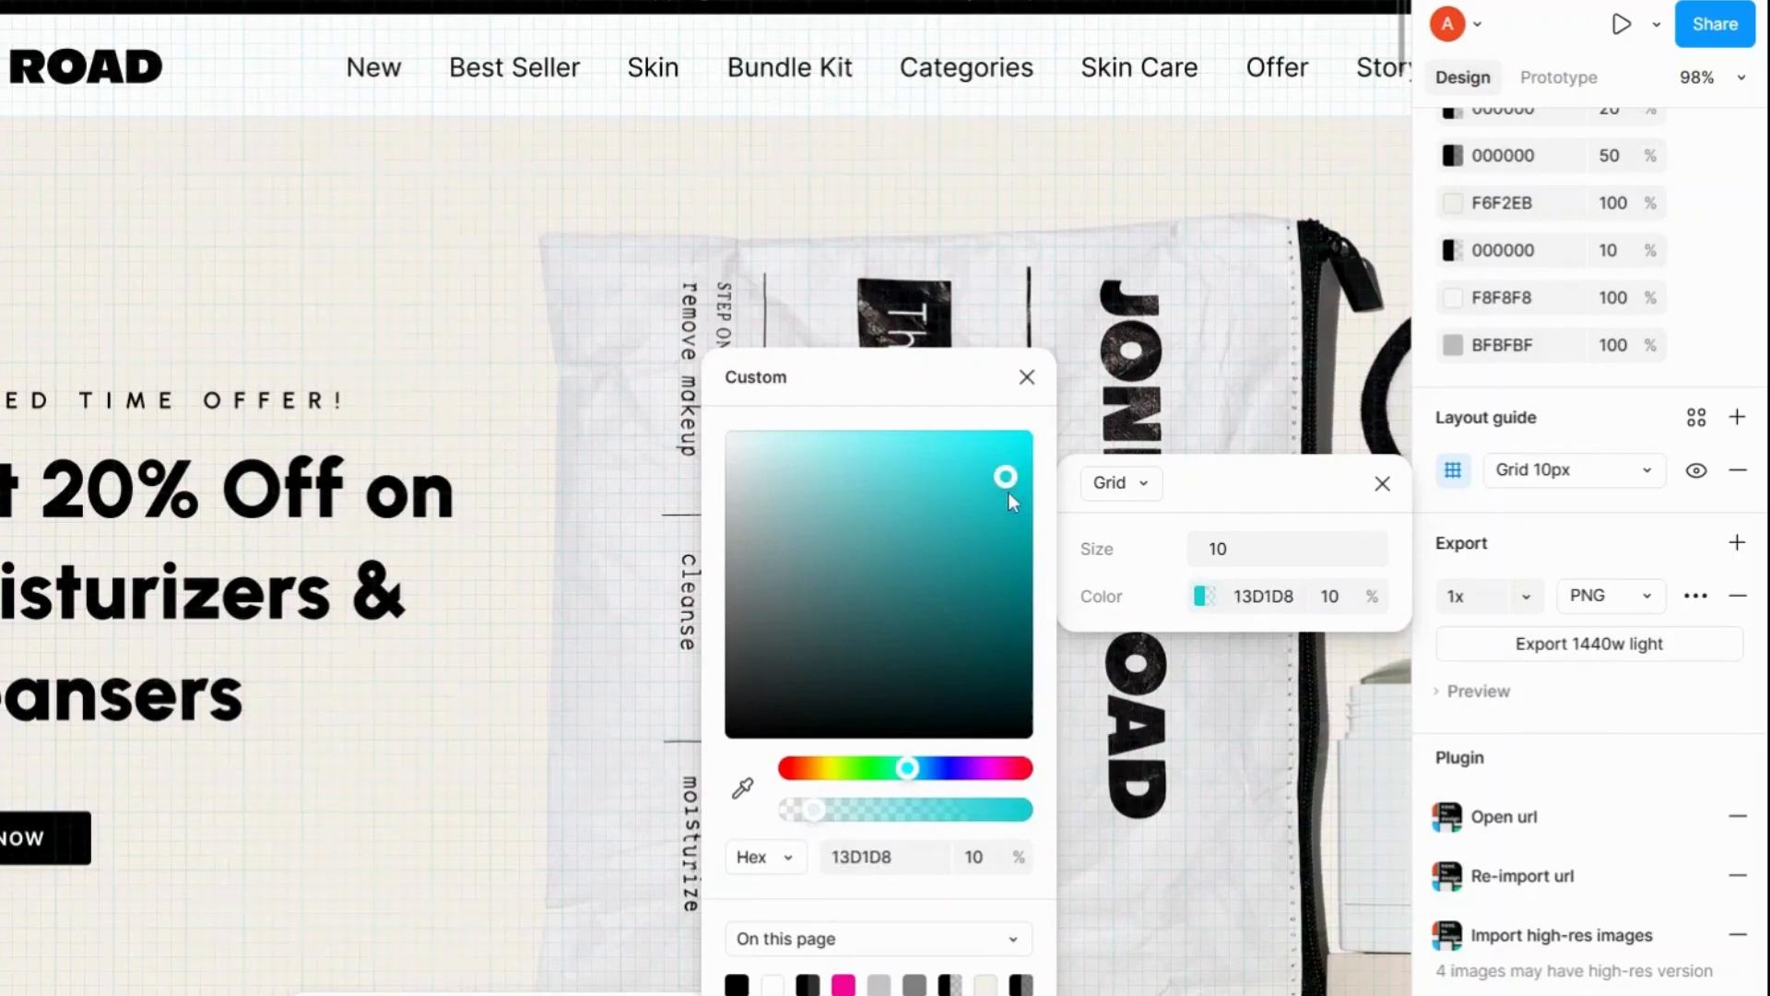
{"action": "left_click", "coordinate": [1027, 377]}
Try 50% opacity for the layout grid's color and return it to 10%.
{"action": "left_click", "coordinate": [1348, 602]}
{"action": "type", "text": "50"}
{"action": "key", "text": "Return"}
{"action": "left_click", "coordinate": [1348, 605]}
{"action": "type", "text": "10"}
{"action": "key", "text": "Return"}
Switch the layout guide to columns and recolor it to red D81316.
{"action": "left_click", "coordinate": [1130, 485]}
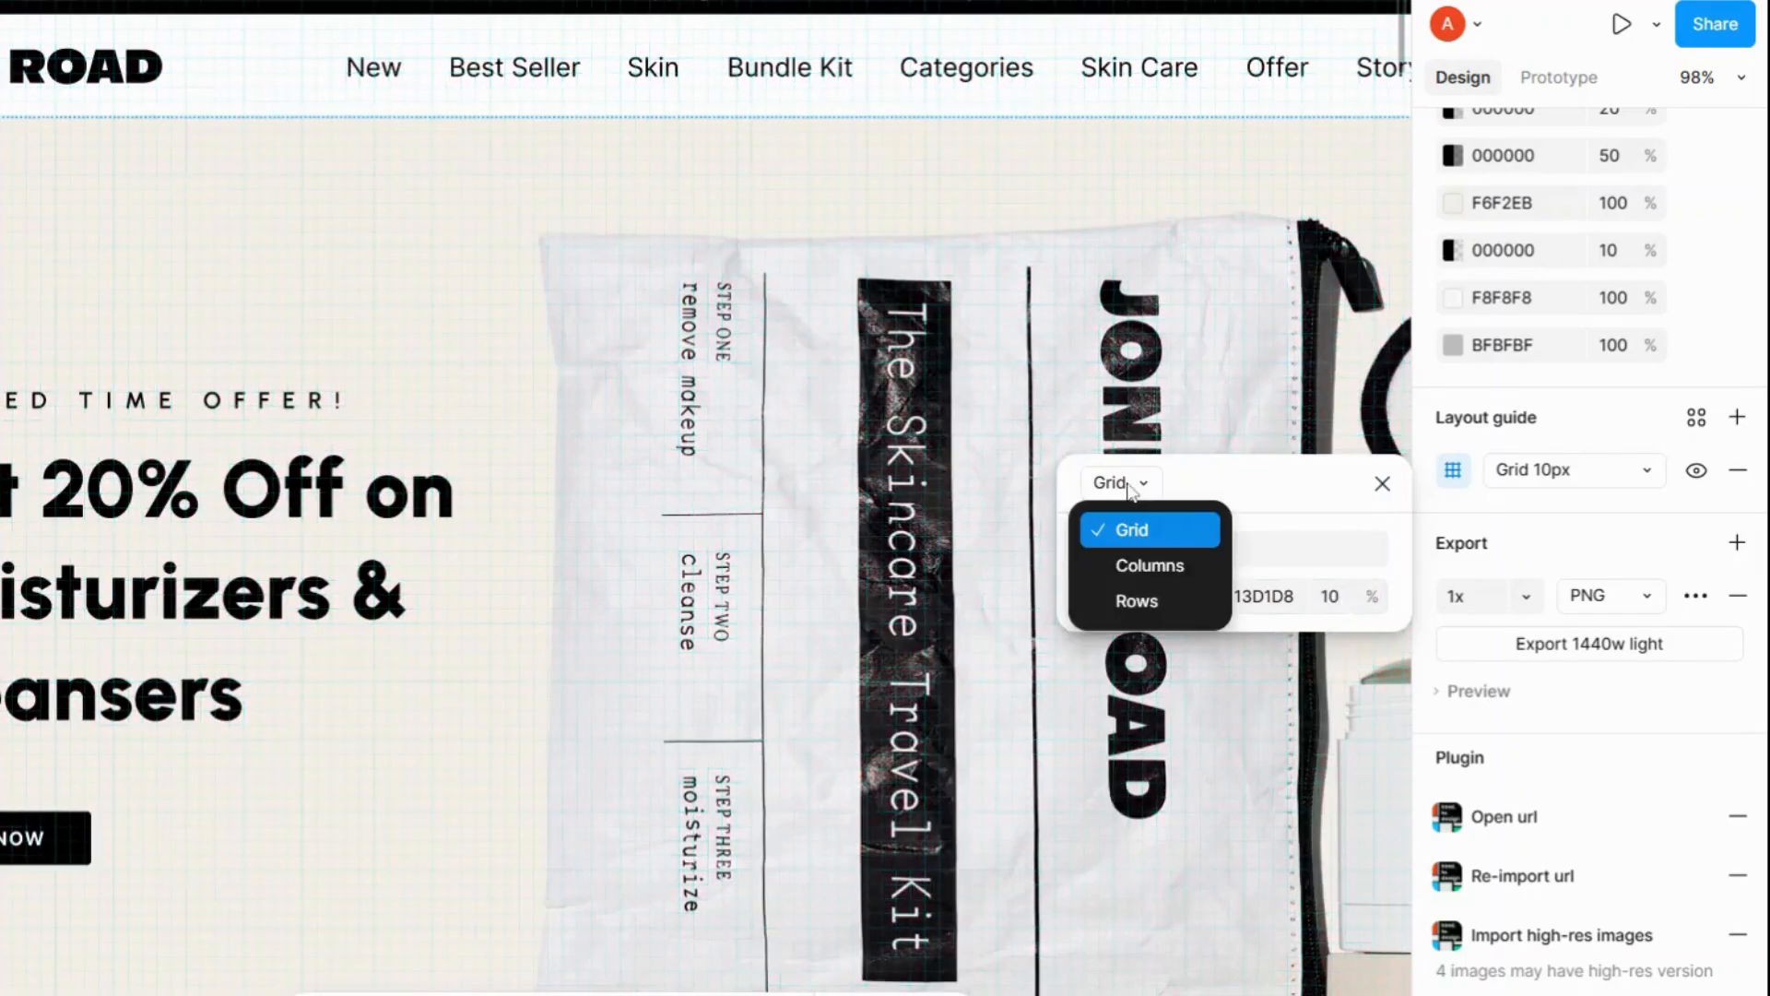
{"action": "left_click", "coordinate": [1144, 563]}
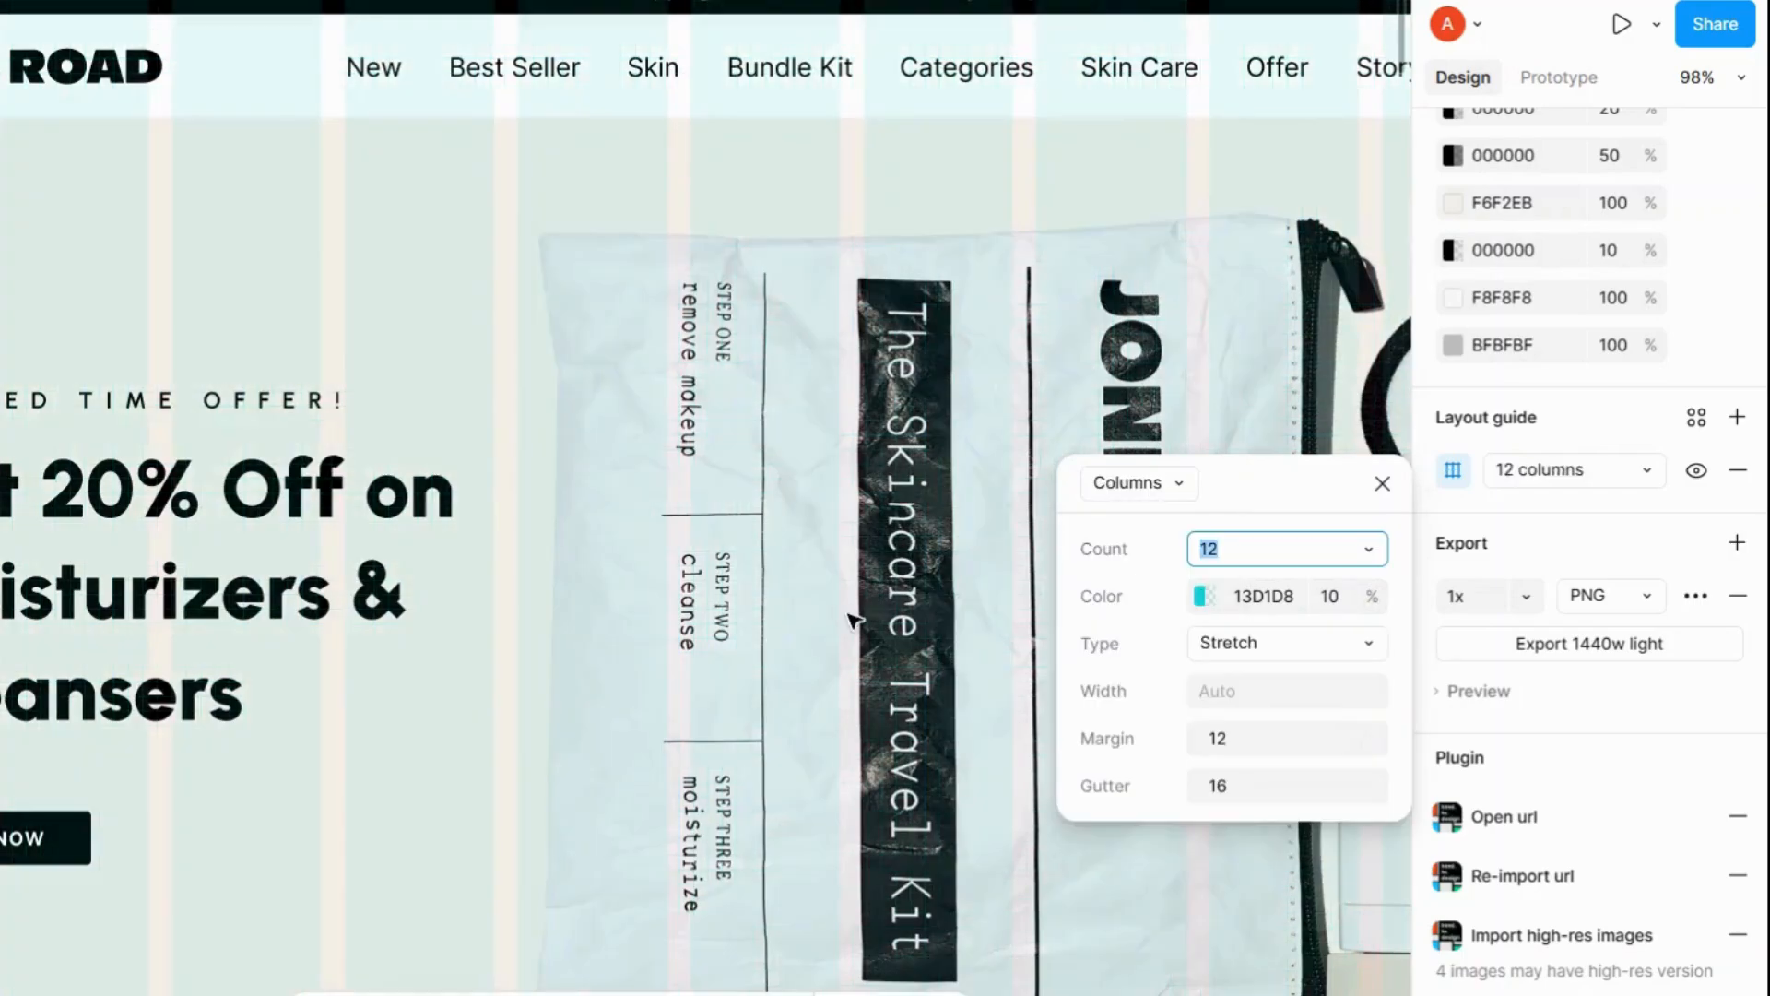
{"action": "scroll", "coordinate": [848, 616], "scroll_direction": "down", "scroll_amount": 3}
{"action": "scroll", "coordinate": [849, 616], "scroll_direction": "down", "scroll_amount": 3}
{"action": "left_click", "coordinate": [1204, 595]}
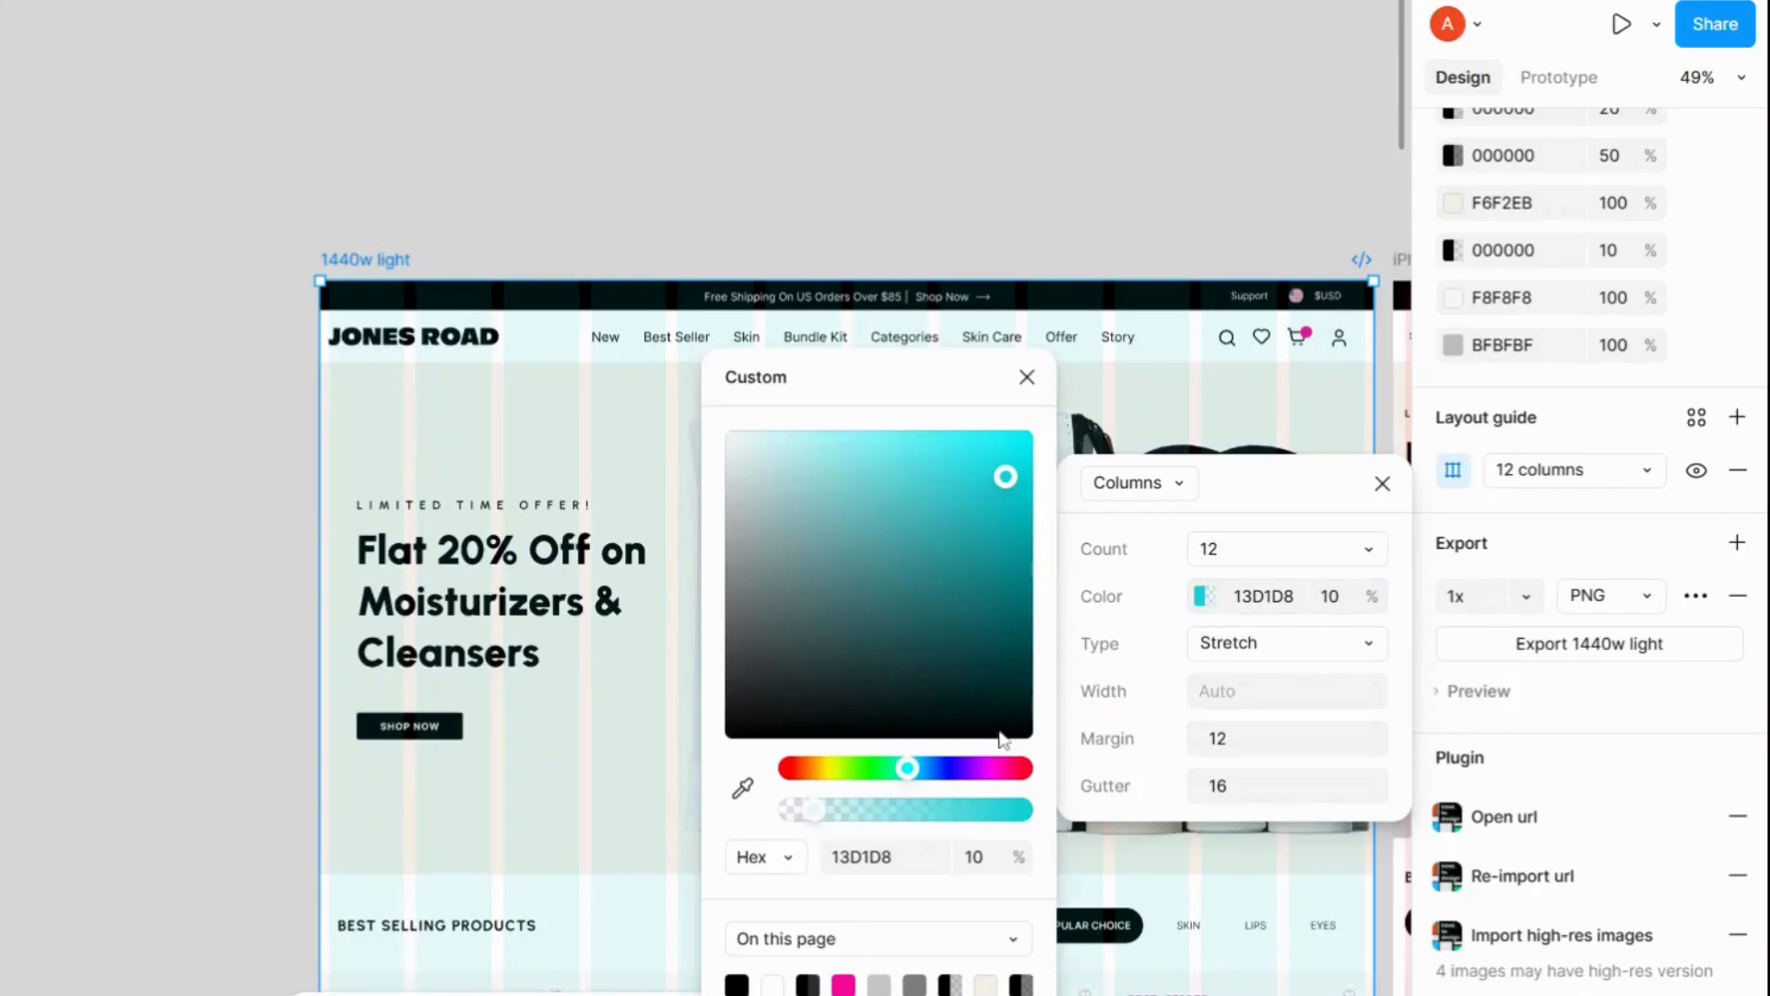
{"action": "left_click", "coordinate": [979, 777]}
Try a column count of 7 on the layout guide and restore it to 12.
{"action": "left_click", "coordinate": [1254, 451]}
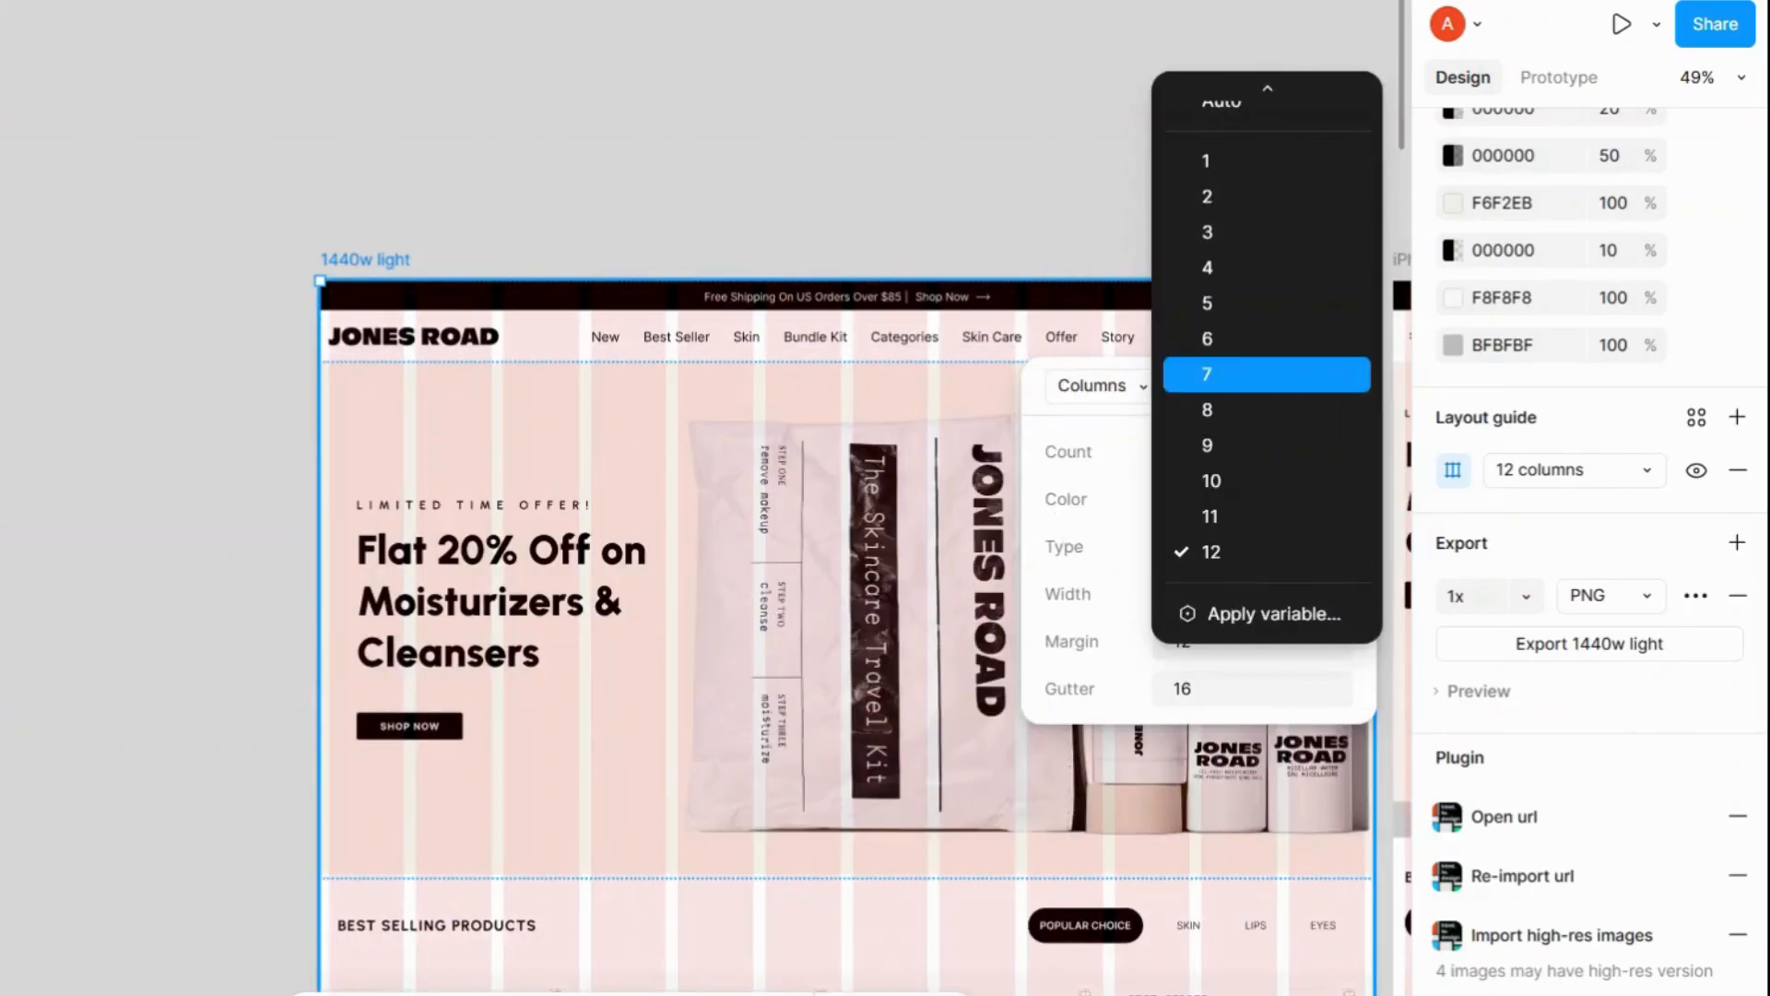
{"action": "left_click", "coordinate": [1283, 375]}
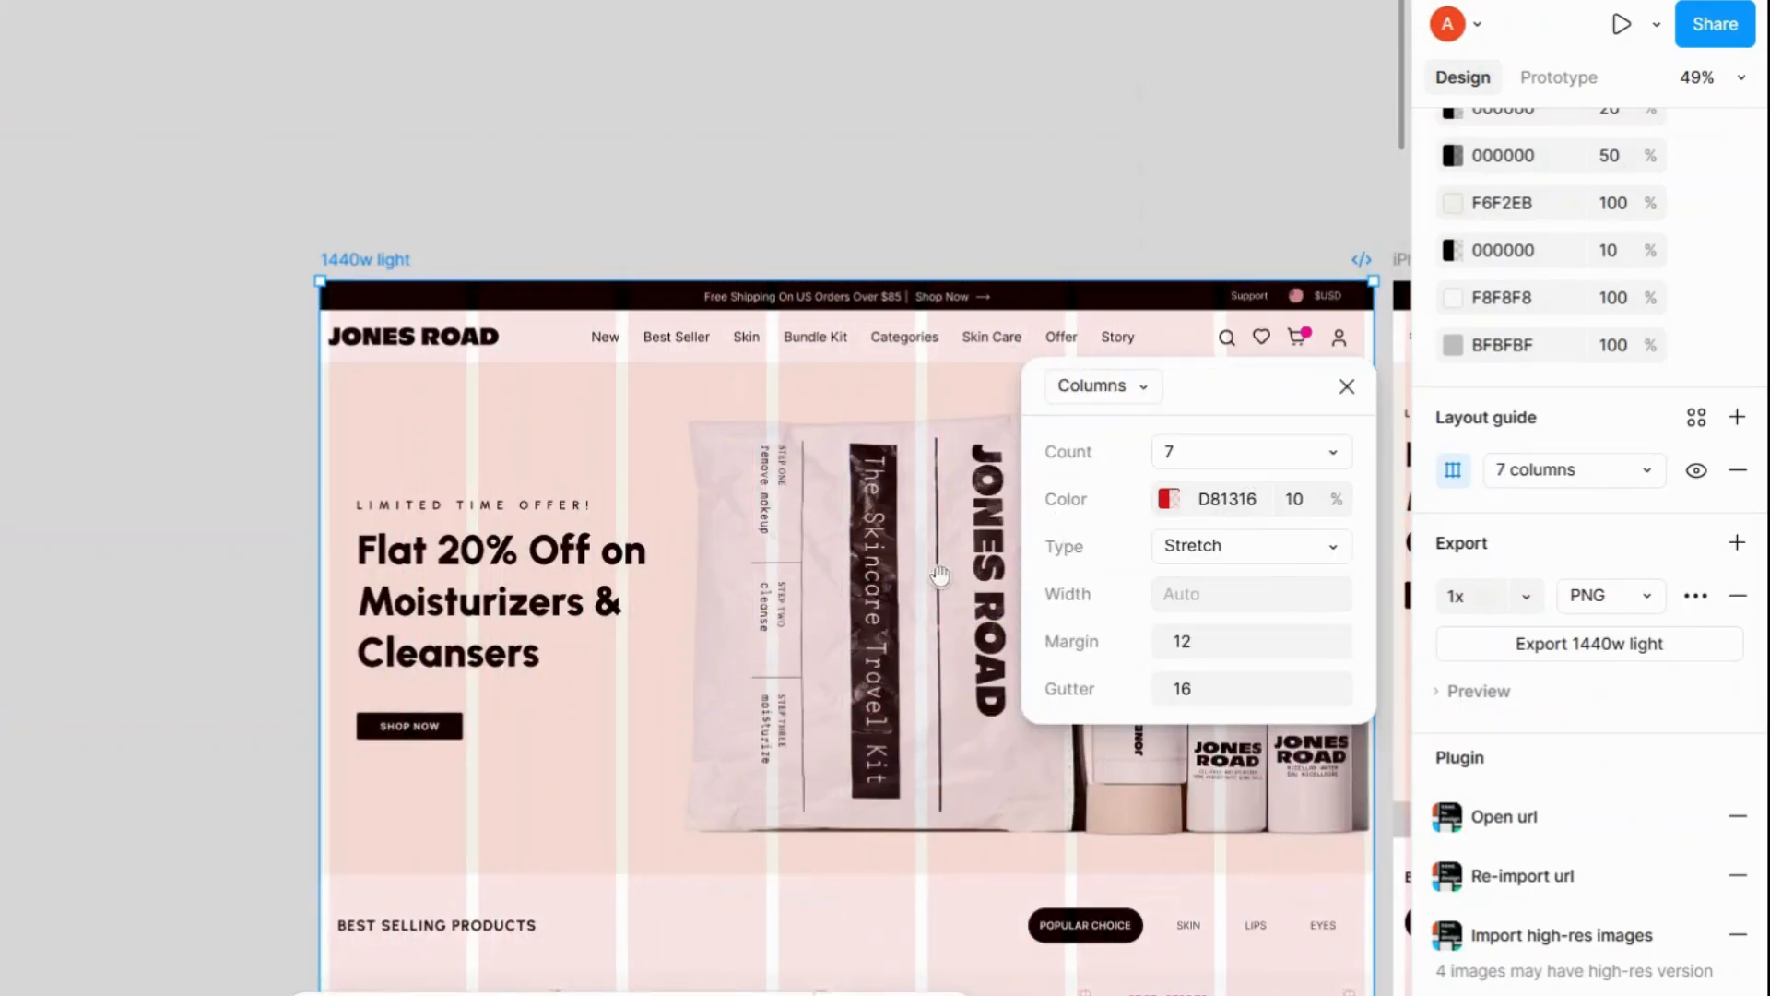
{"action": "left_click_drag", "start_coordinate": [807, 444], "coordinate": [627, 281]}
{"action": "left_click", "coordinate": [1213, 452]}
{"action": "left_click", "coordinate": [1327, 454]}
{"action": "left_click", "coordinate": [1263, 623]}
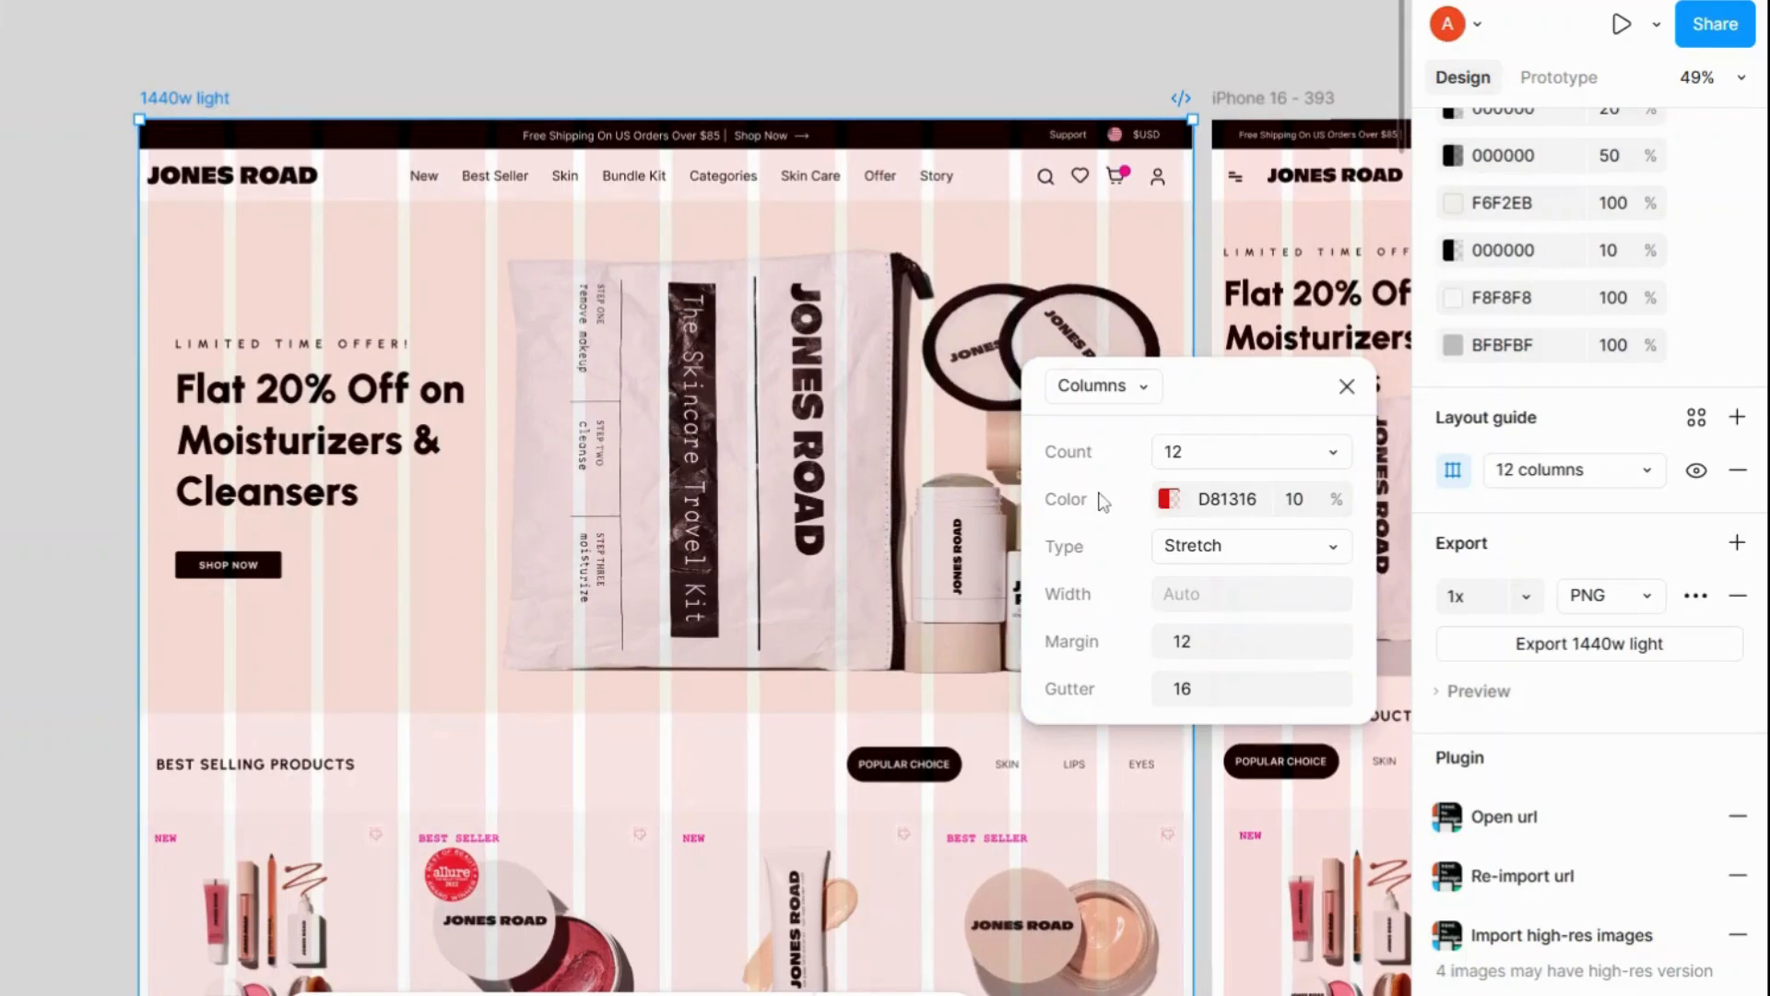
{"action": "left_click", "coordinate": [1168, 499]}
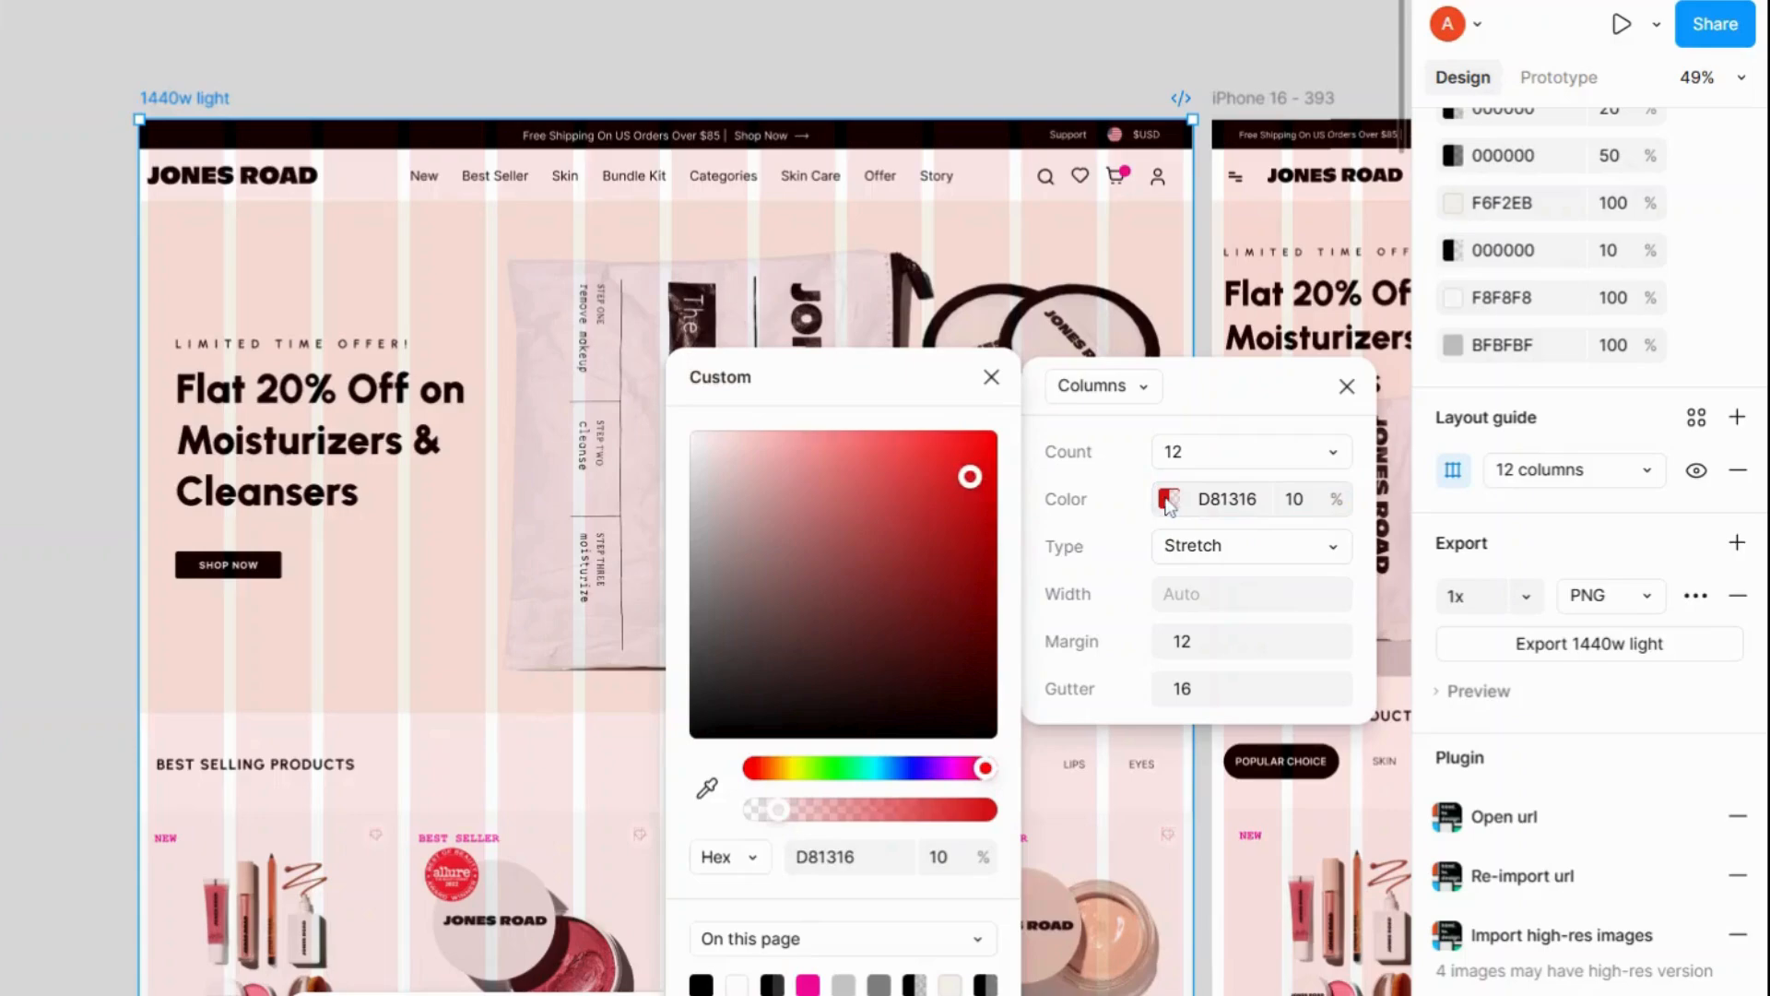
{"action": "left_click", "coordinate": [992, 377]}
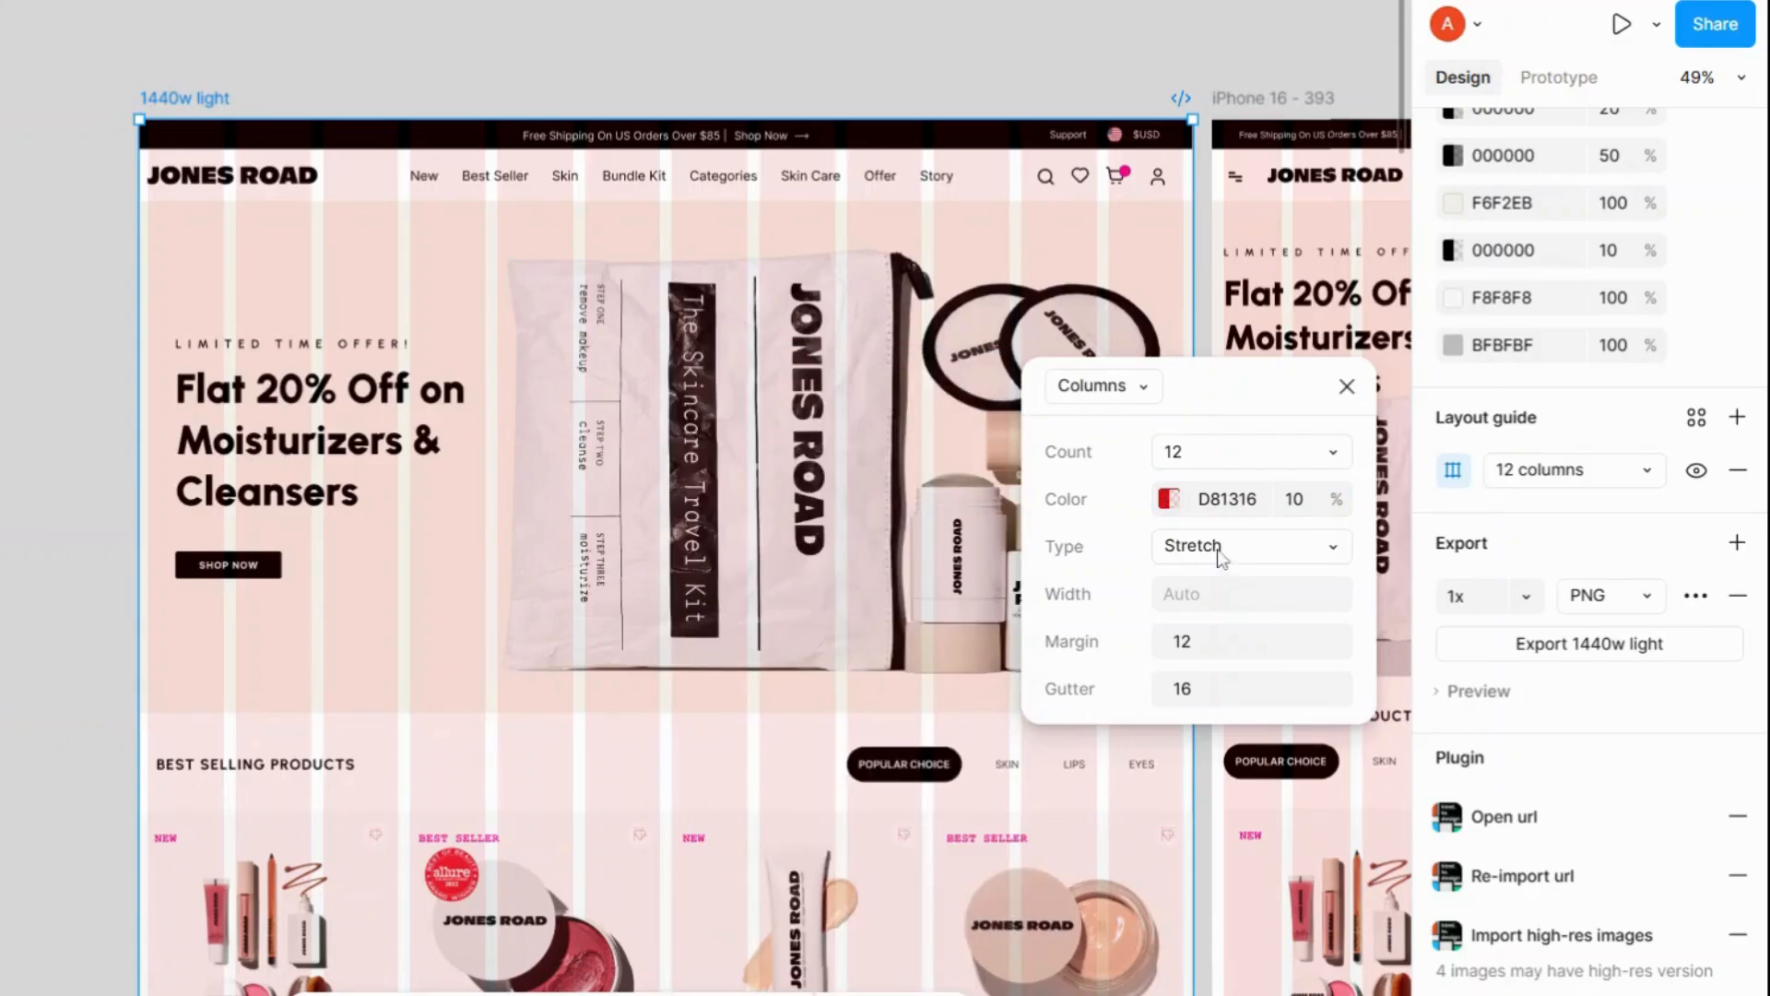
{"action": "left_click", "coordinate": [1169, 502]}
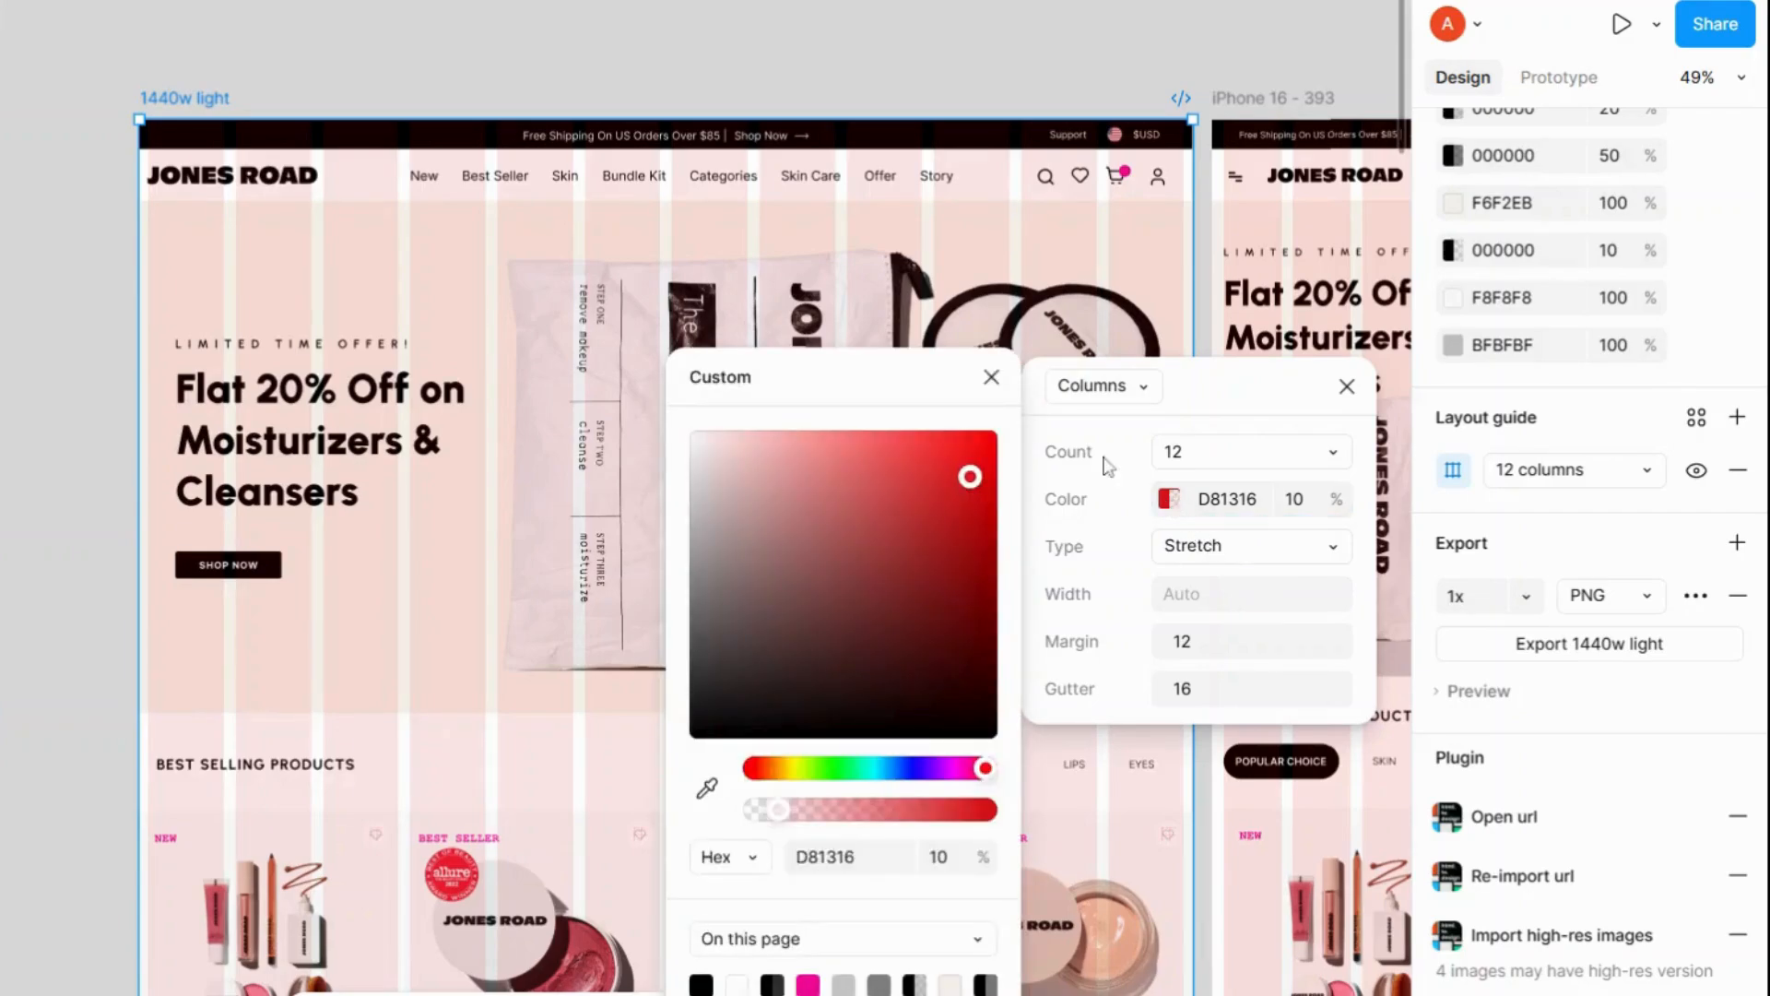
{"action": "left_click", "coordinate": [992, 378]}
{"action": "left_click", "coordinate": [1296, 502]}
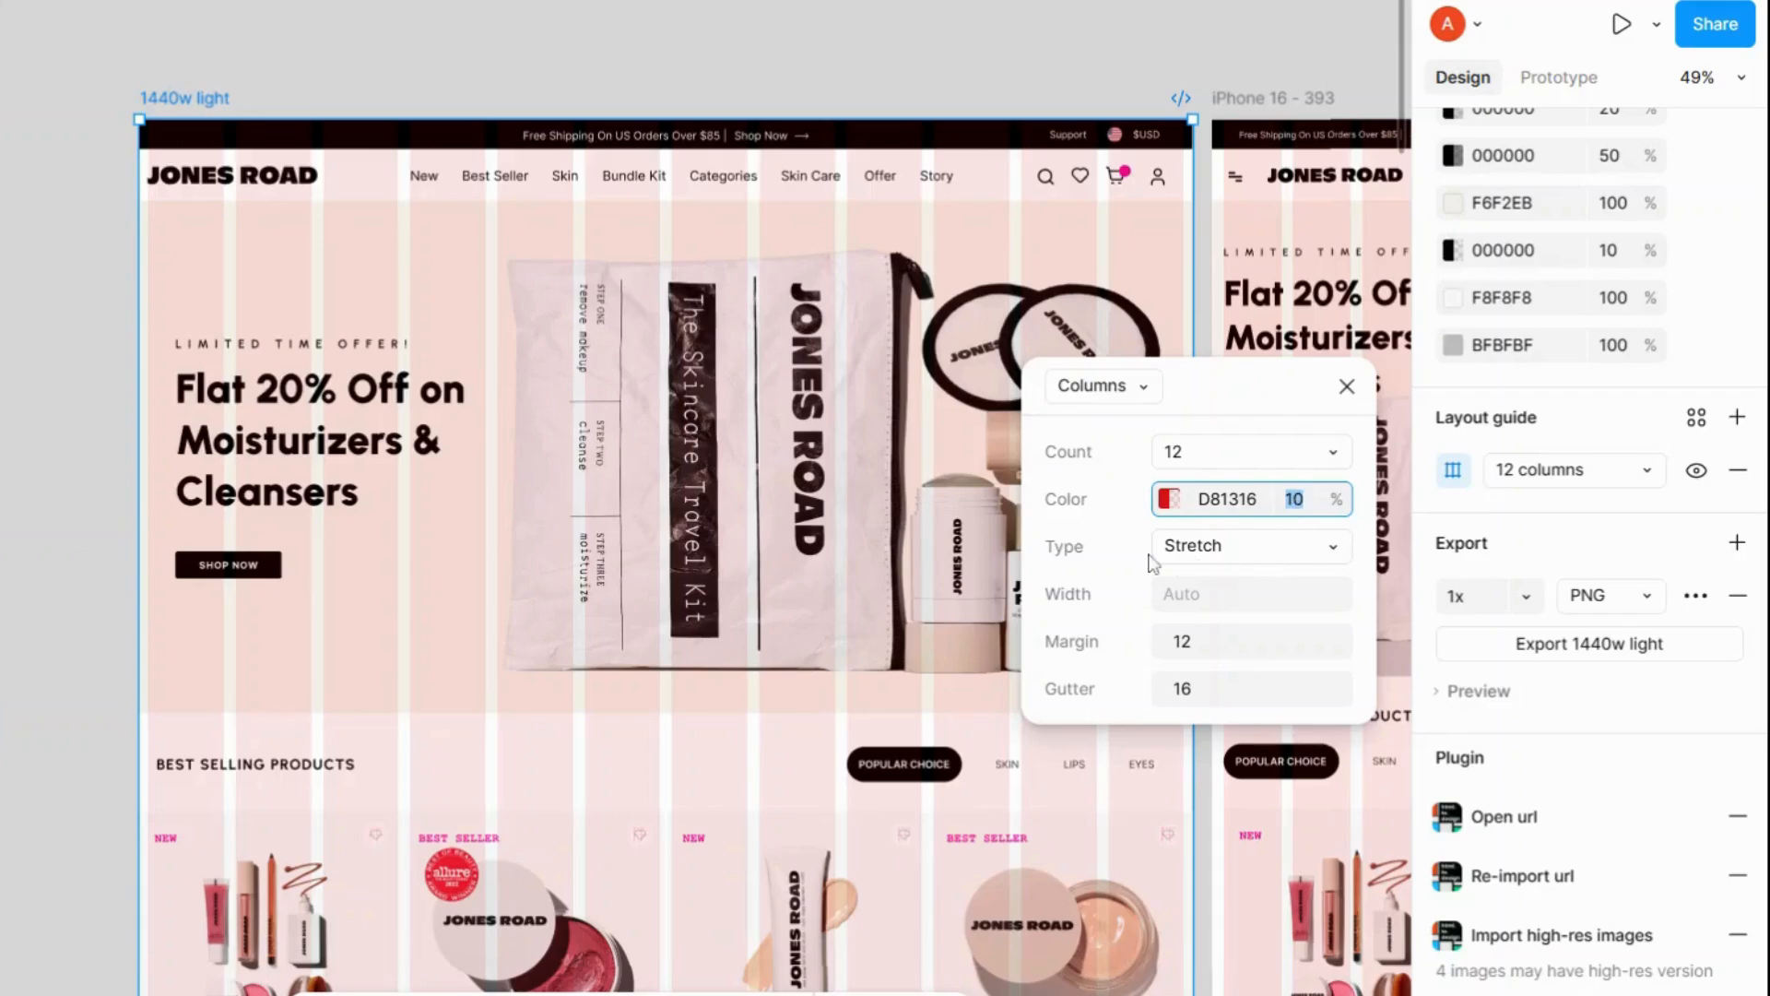
Align the guide's columns with the Left type and set their width to 50.
{"action": "left_click", "coordinate": [1333, 553]}
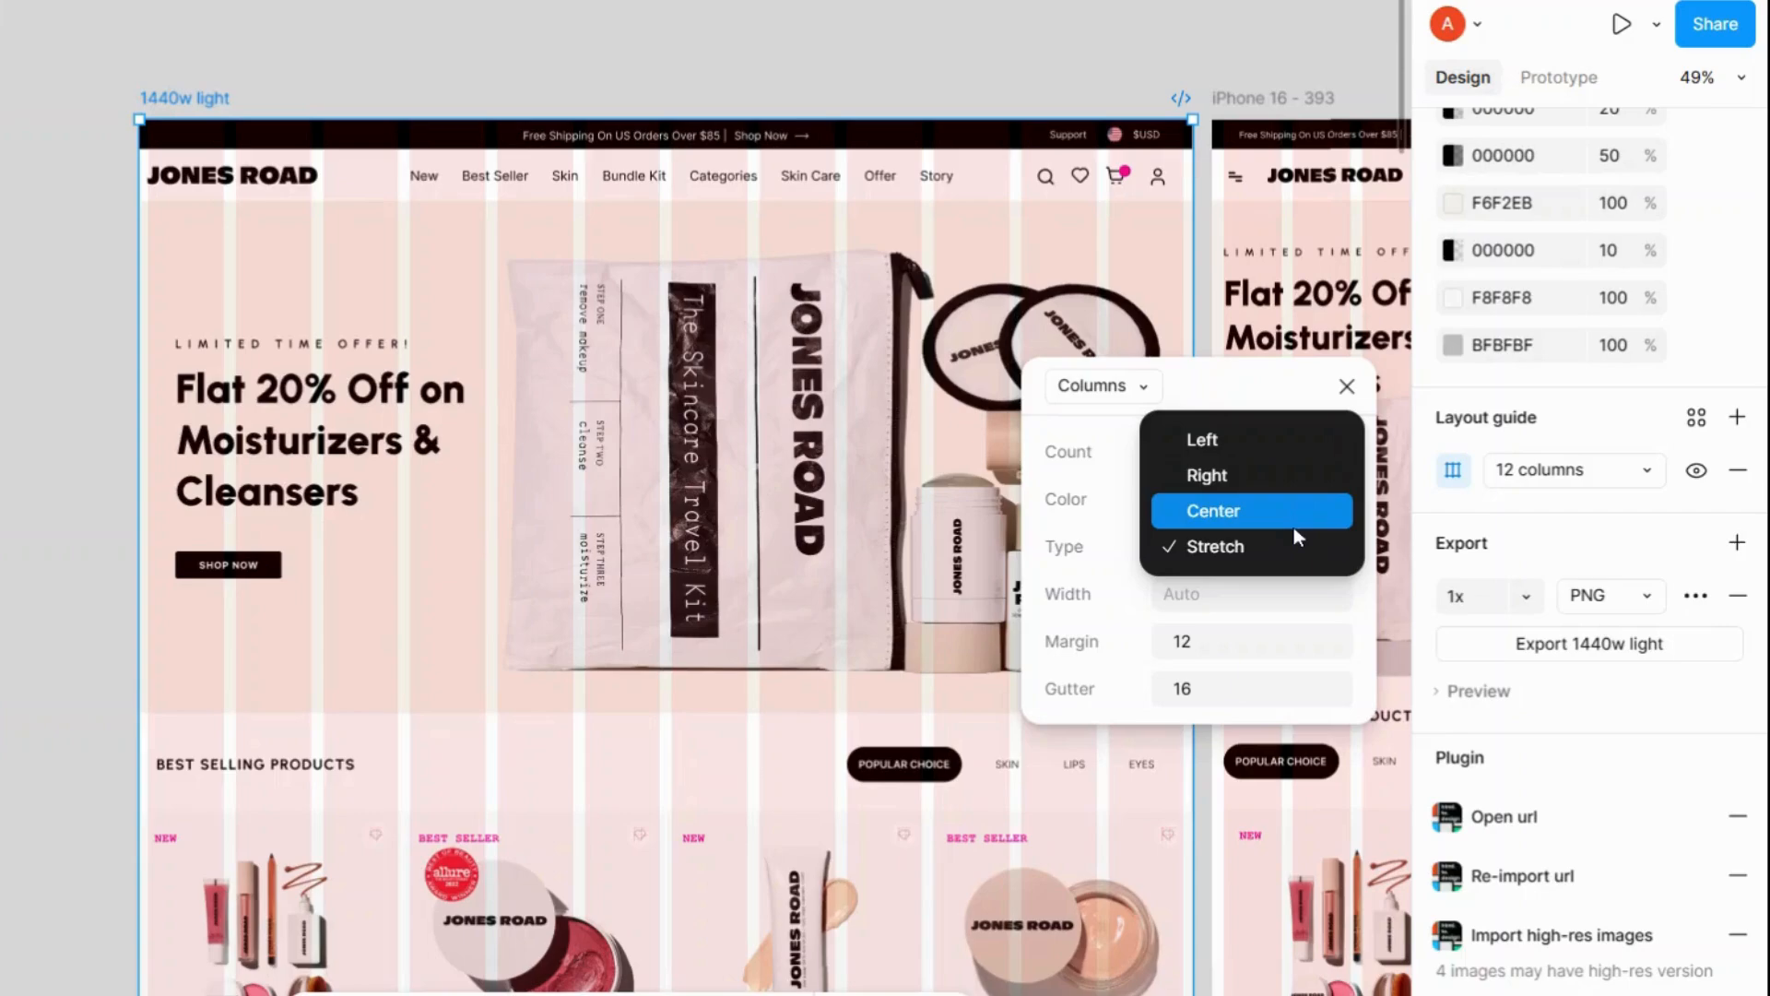
{"action": "left_click", "coordinate": [1259, 443]}
{"action": "key", "text": "Escape"}
{"action": "left_click", "coordinate": [1267, 585]}
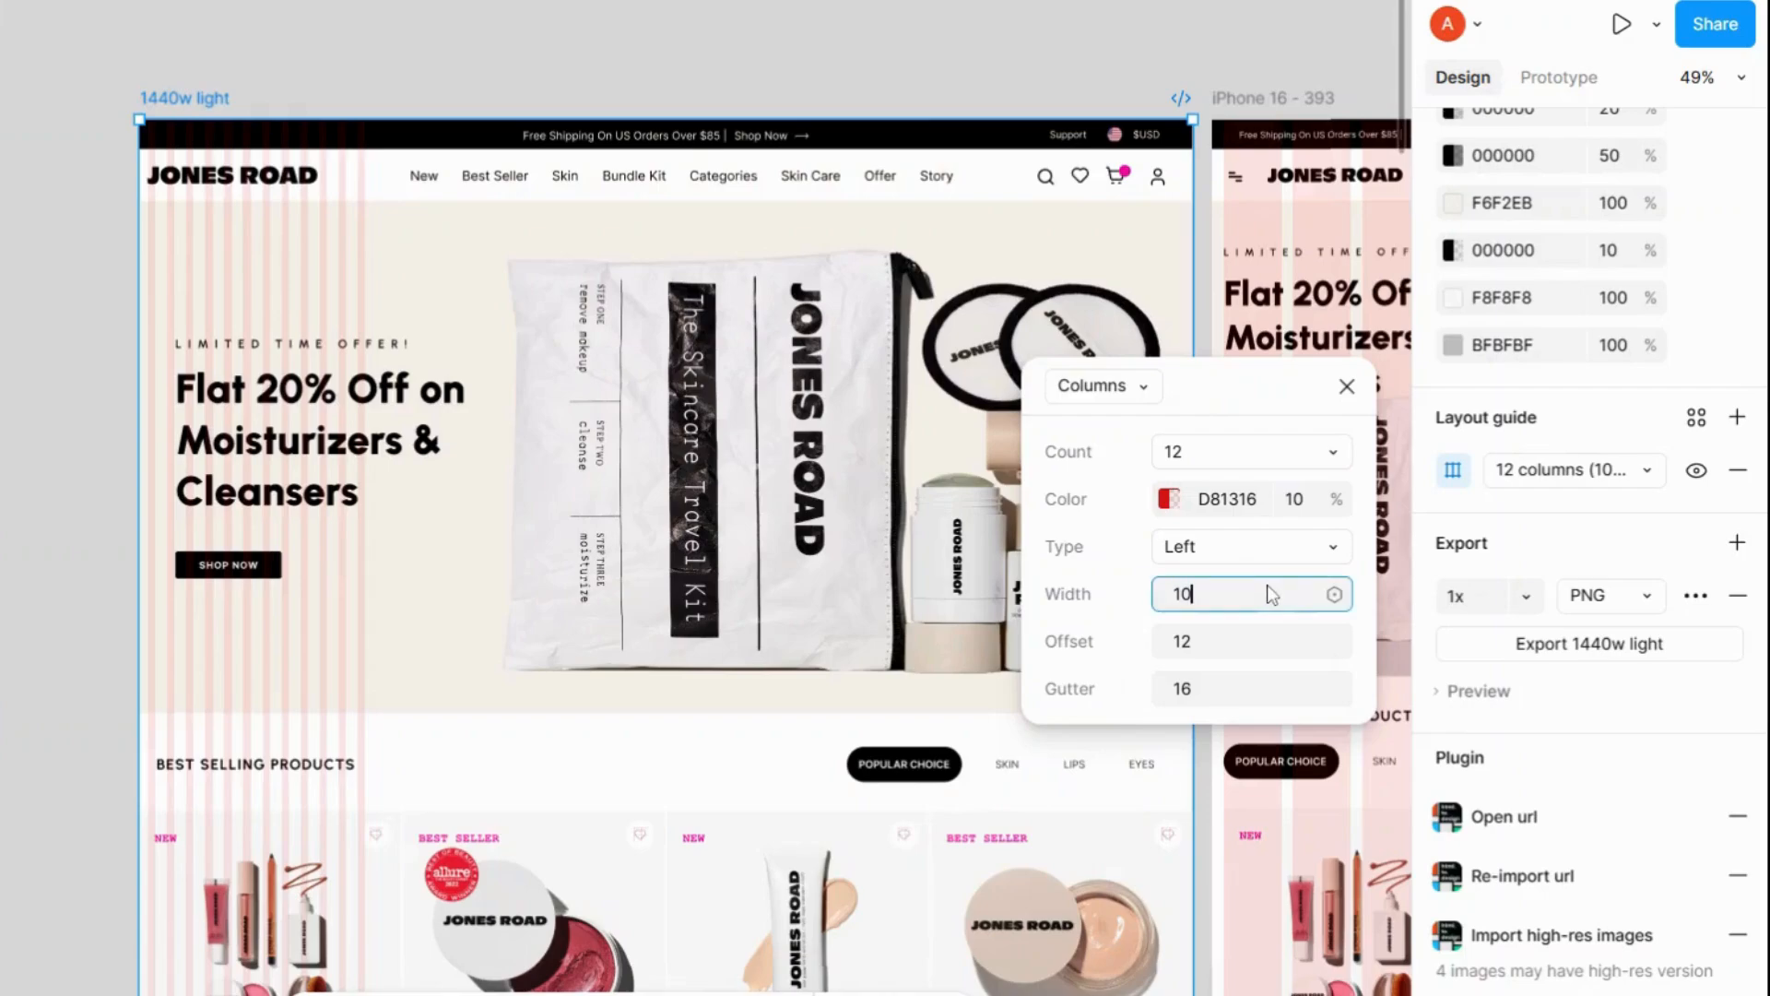
{"action": "key", "text": "ctrl+a"}
{"action": "type", "text": "50"}
{"action": "key", "text": "Return"}
Set the column guide's offset to 50.
{"action": "left_click", "coordinate": [1267, 584]}
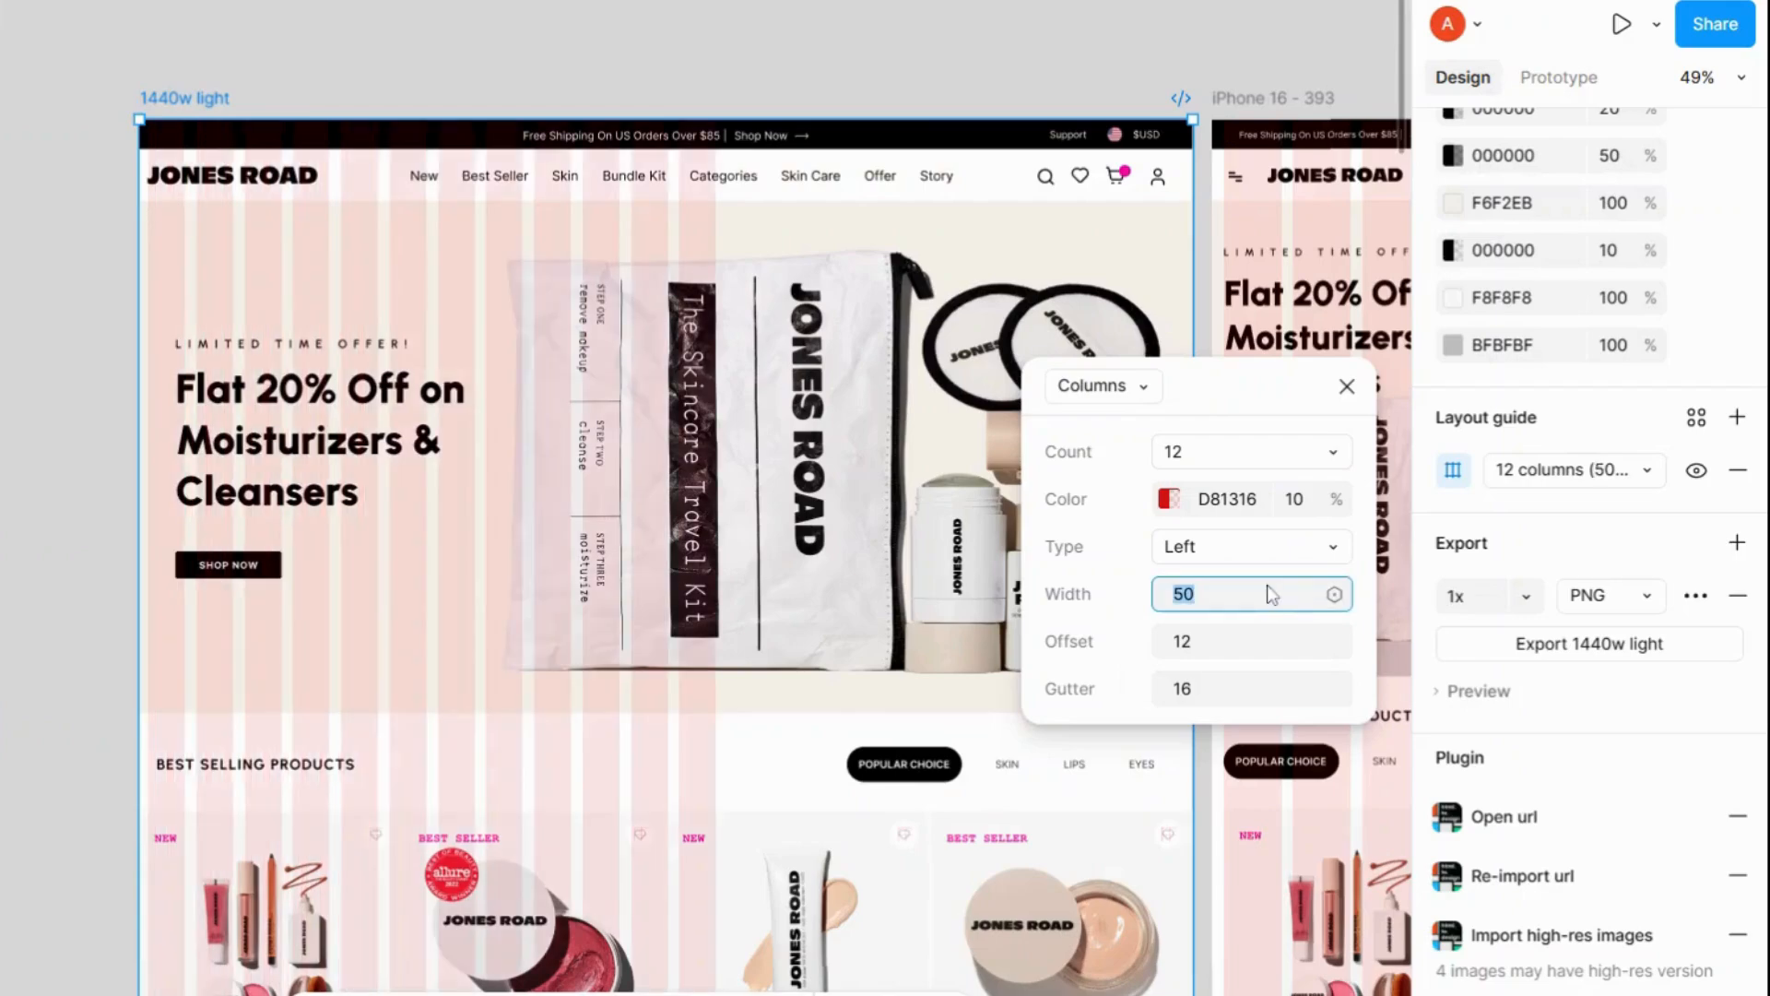
{"action": "left_click_drag", "start_coordinate": [1045, 645], "coordinate": [1162, 666]}
{"action": "left_click", "coordinate": [1203, 645]}
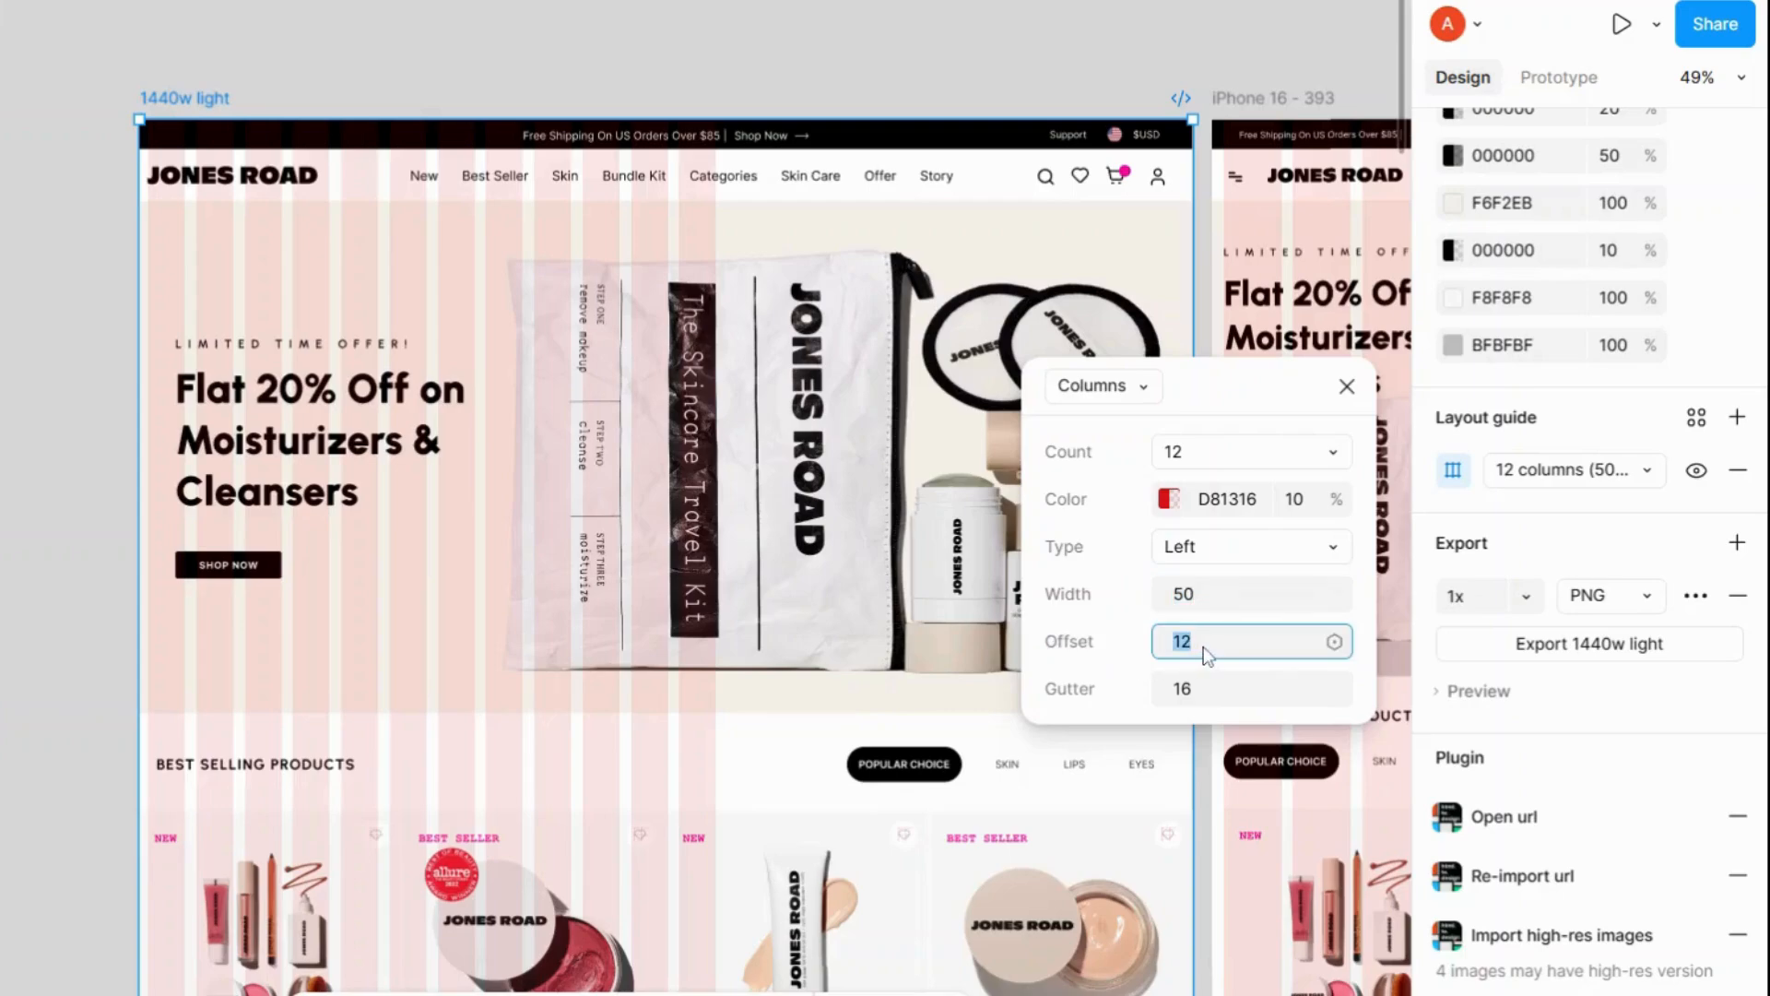
{"action": "type", "text": "50"}
{"action": "key", "text": "Return"}
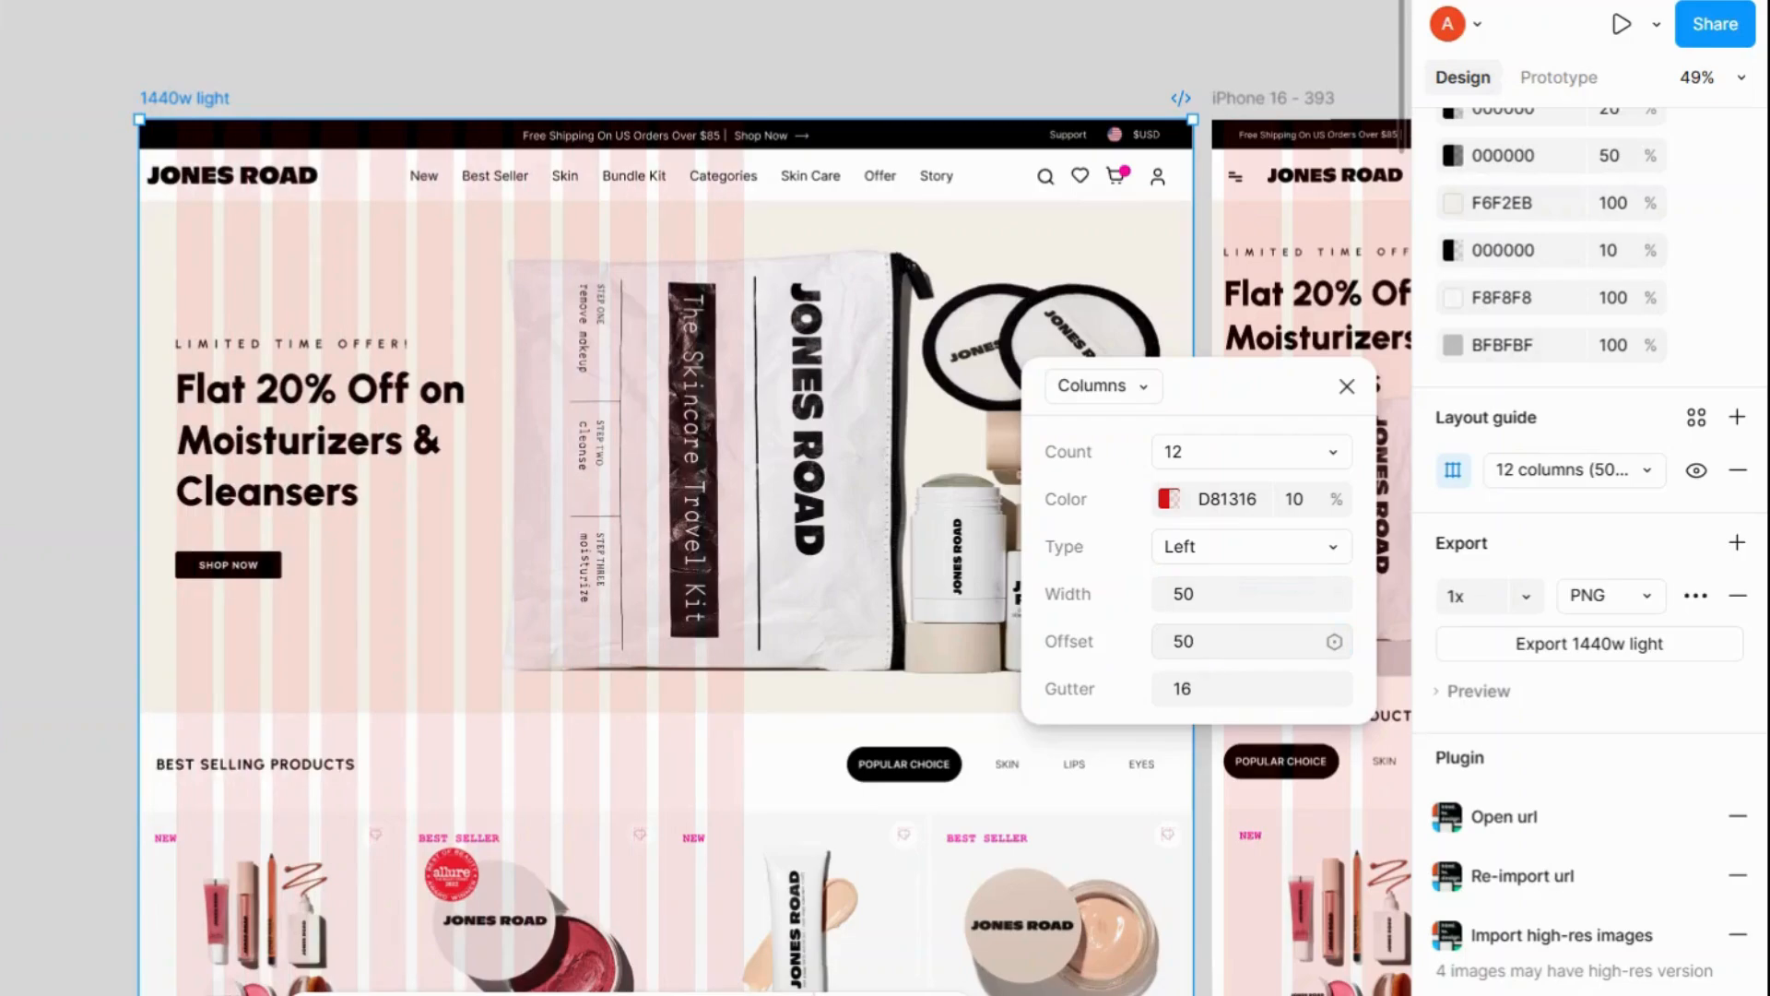
Change the column guide's type to Right.
{"action": "left_click", "coordinate": [1203, 646]}
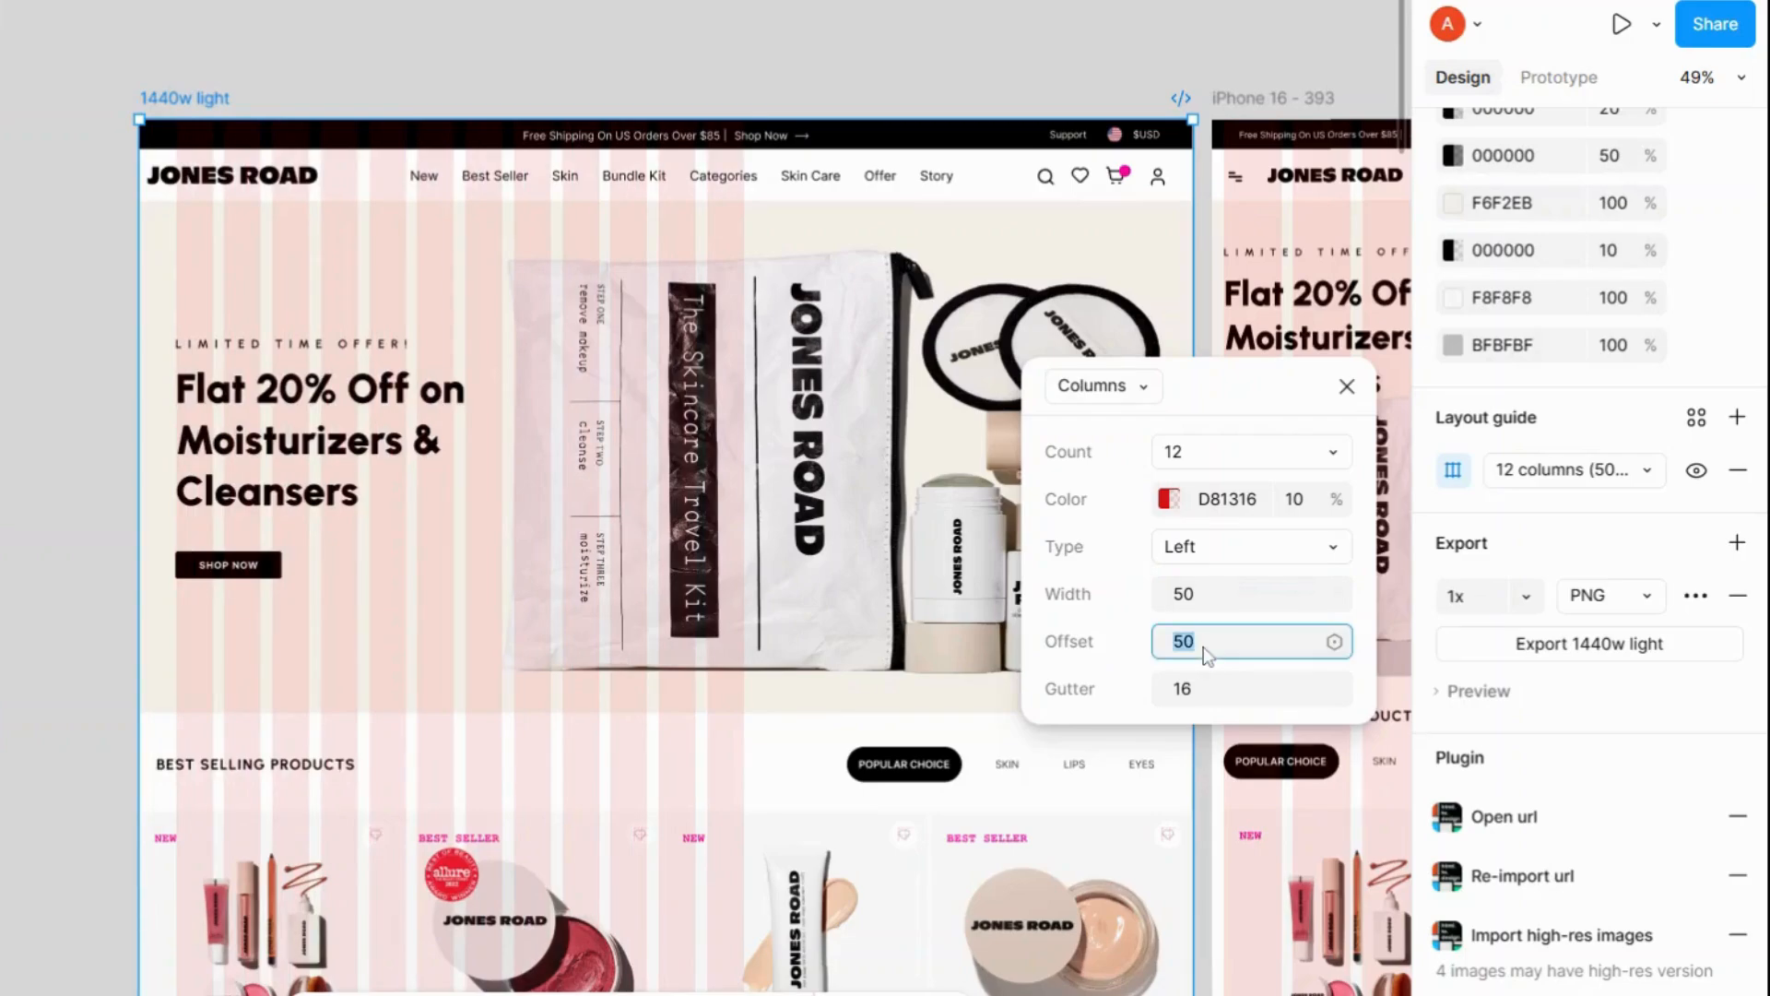
{"action": "left_click", "coordinate": [1215, 701]}
{"action": "left_click", "coordinate": [1237, 559]}
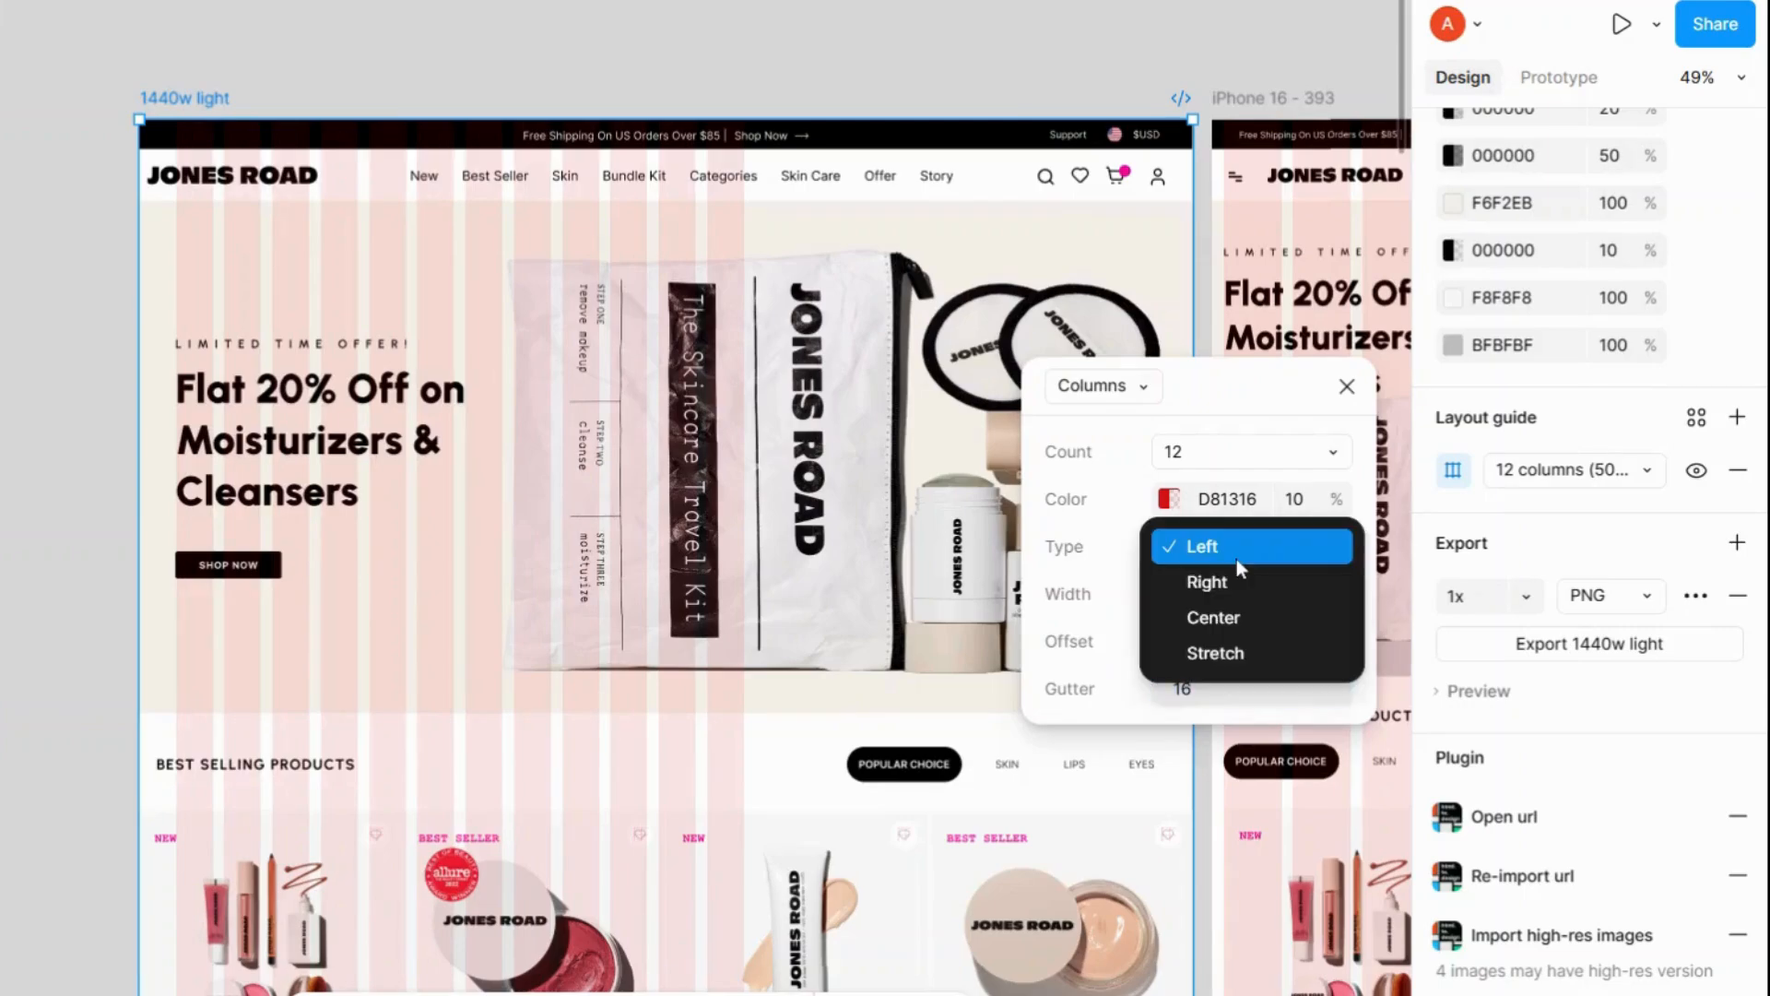
{"action": "left_click", "coordinate": [1248, 579]}
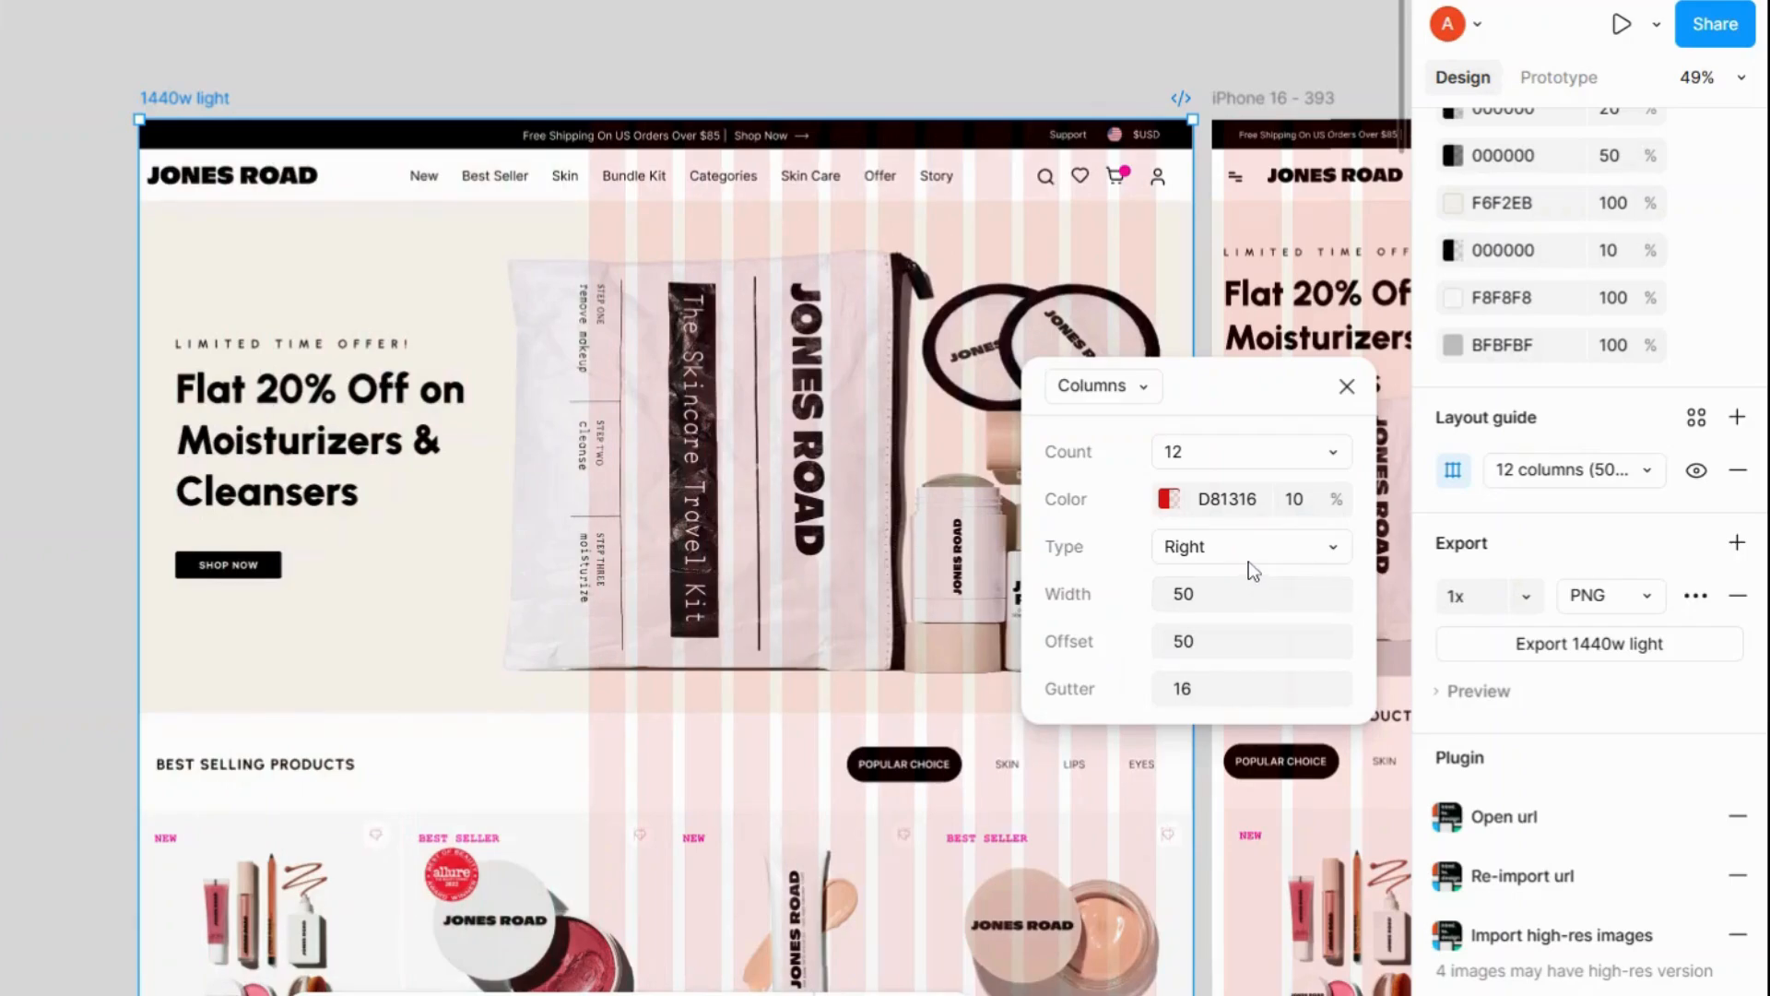
{"action": "left_click", "coordinate": [1259, 593]}
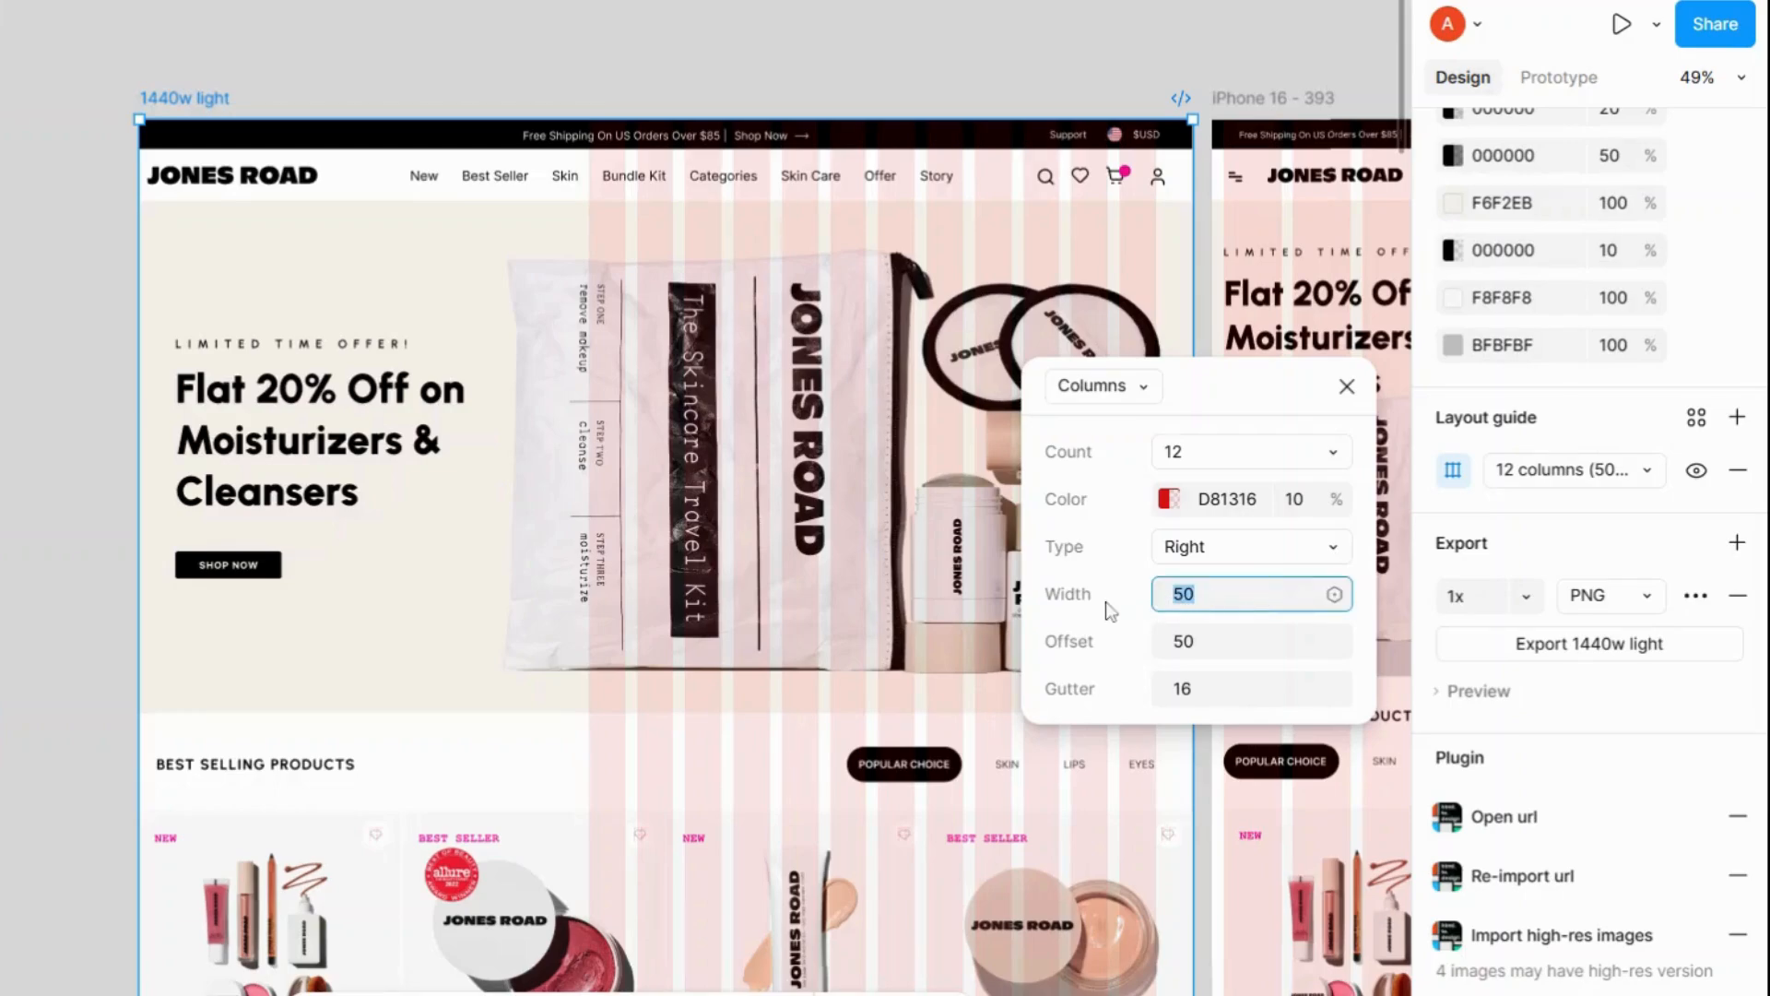
Try the Center type on the column guide and switch it to Stretch.
{"action": "left_click", "coordinate": [1213, 547]}
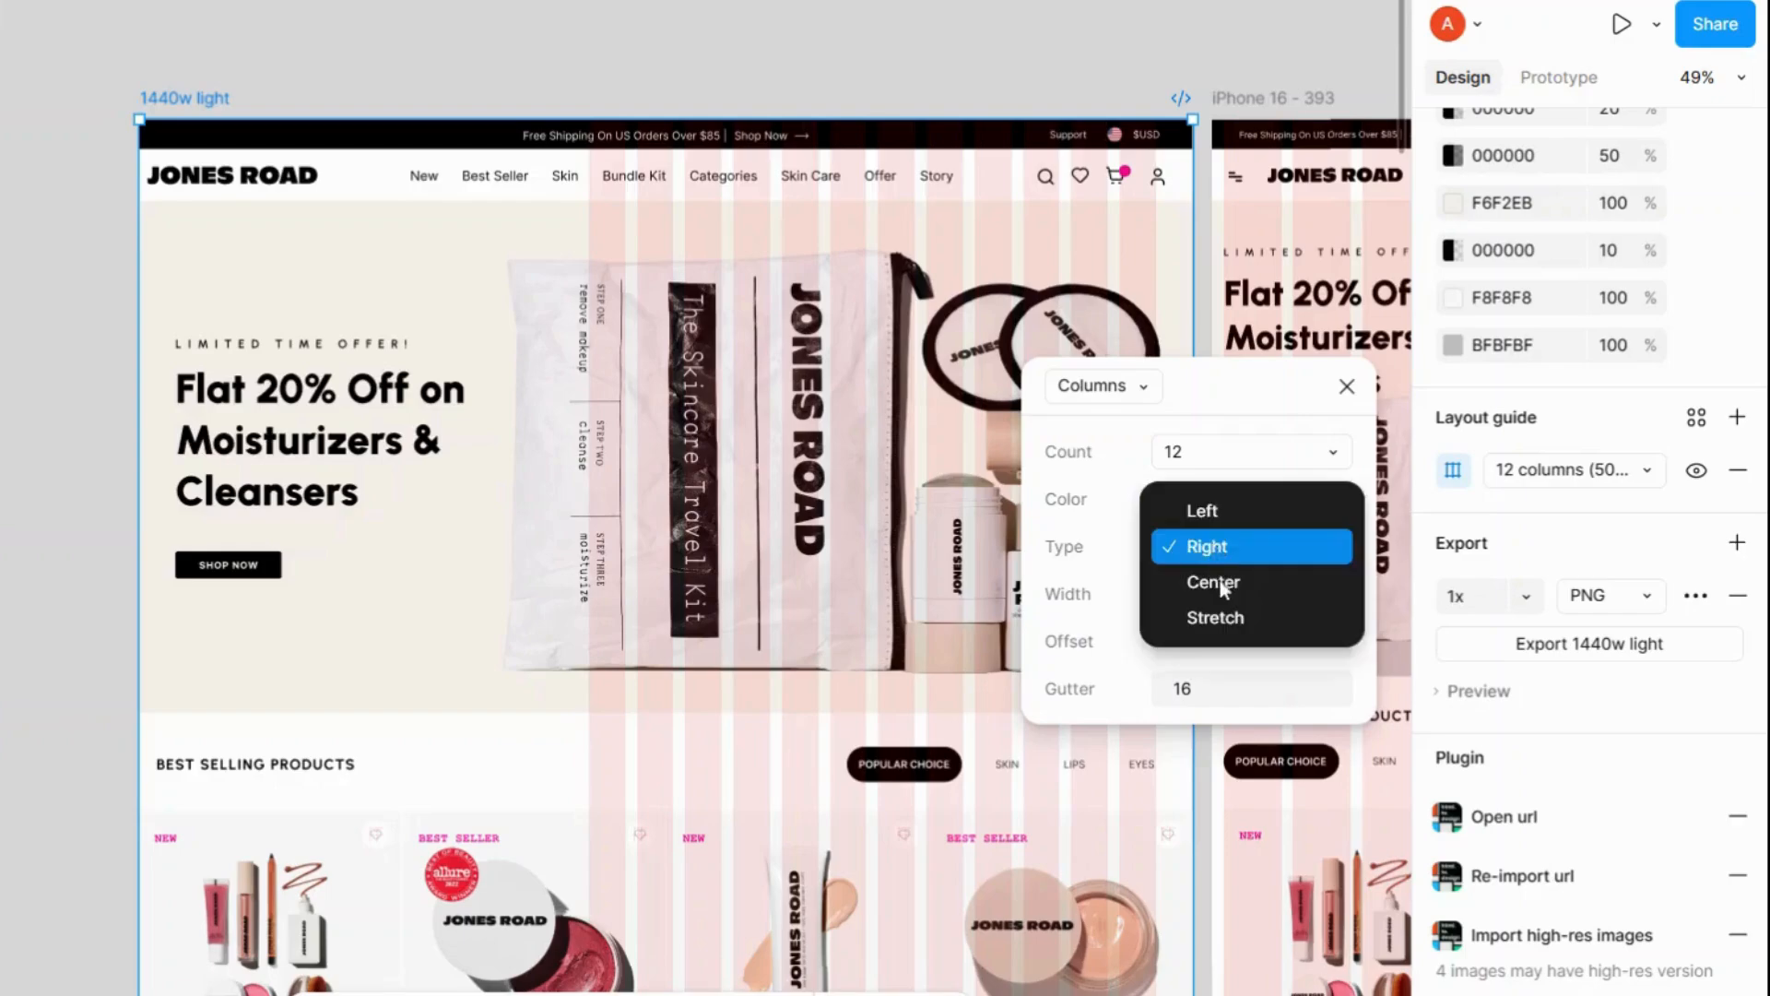
{"action": "left_click", "coordinate": [1224, 582]}
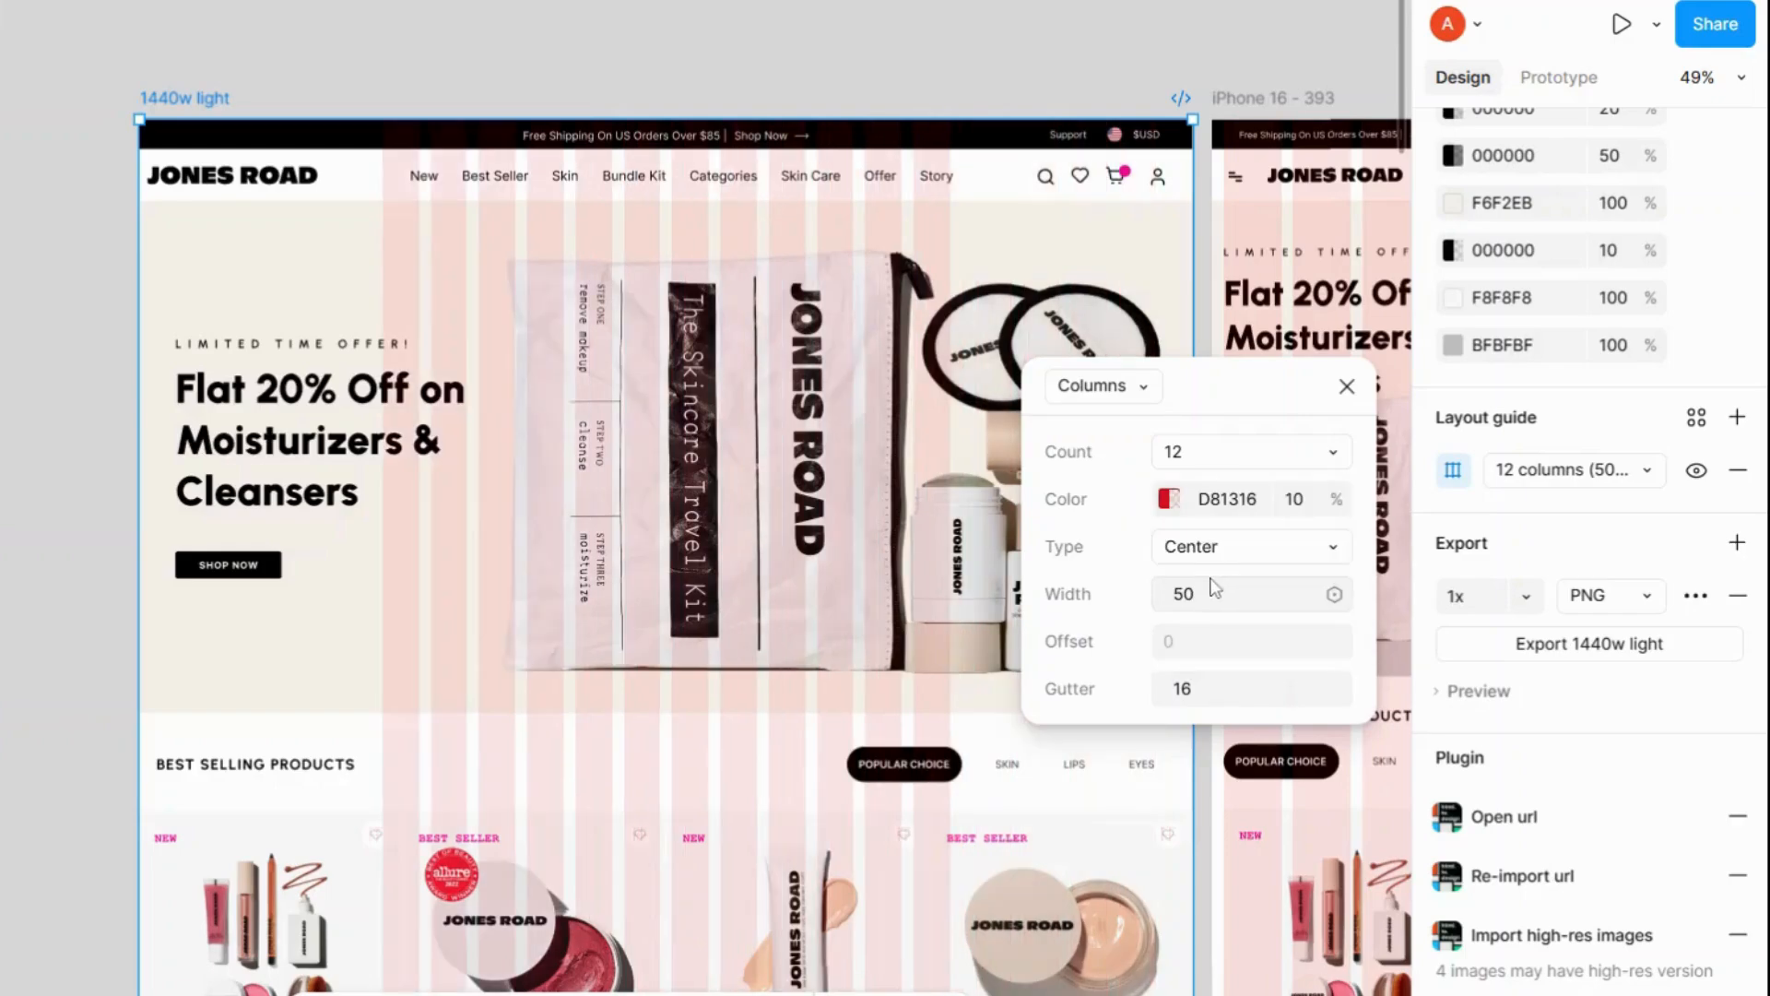
{"action": "left_click", "coordinate": [1217, 556]}
{"action": "left_click", "coordinate": [1217, 588]}
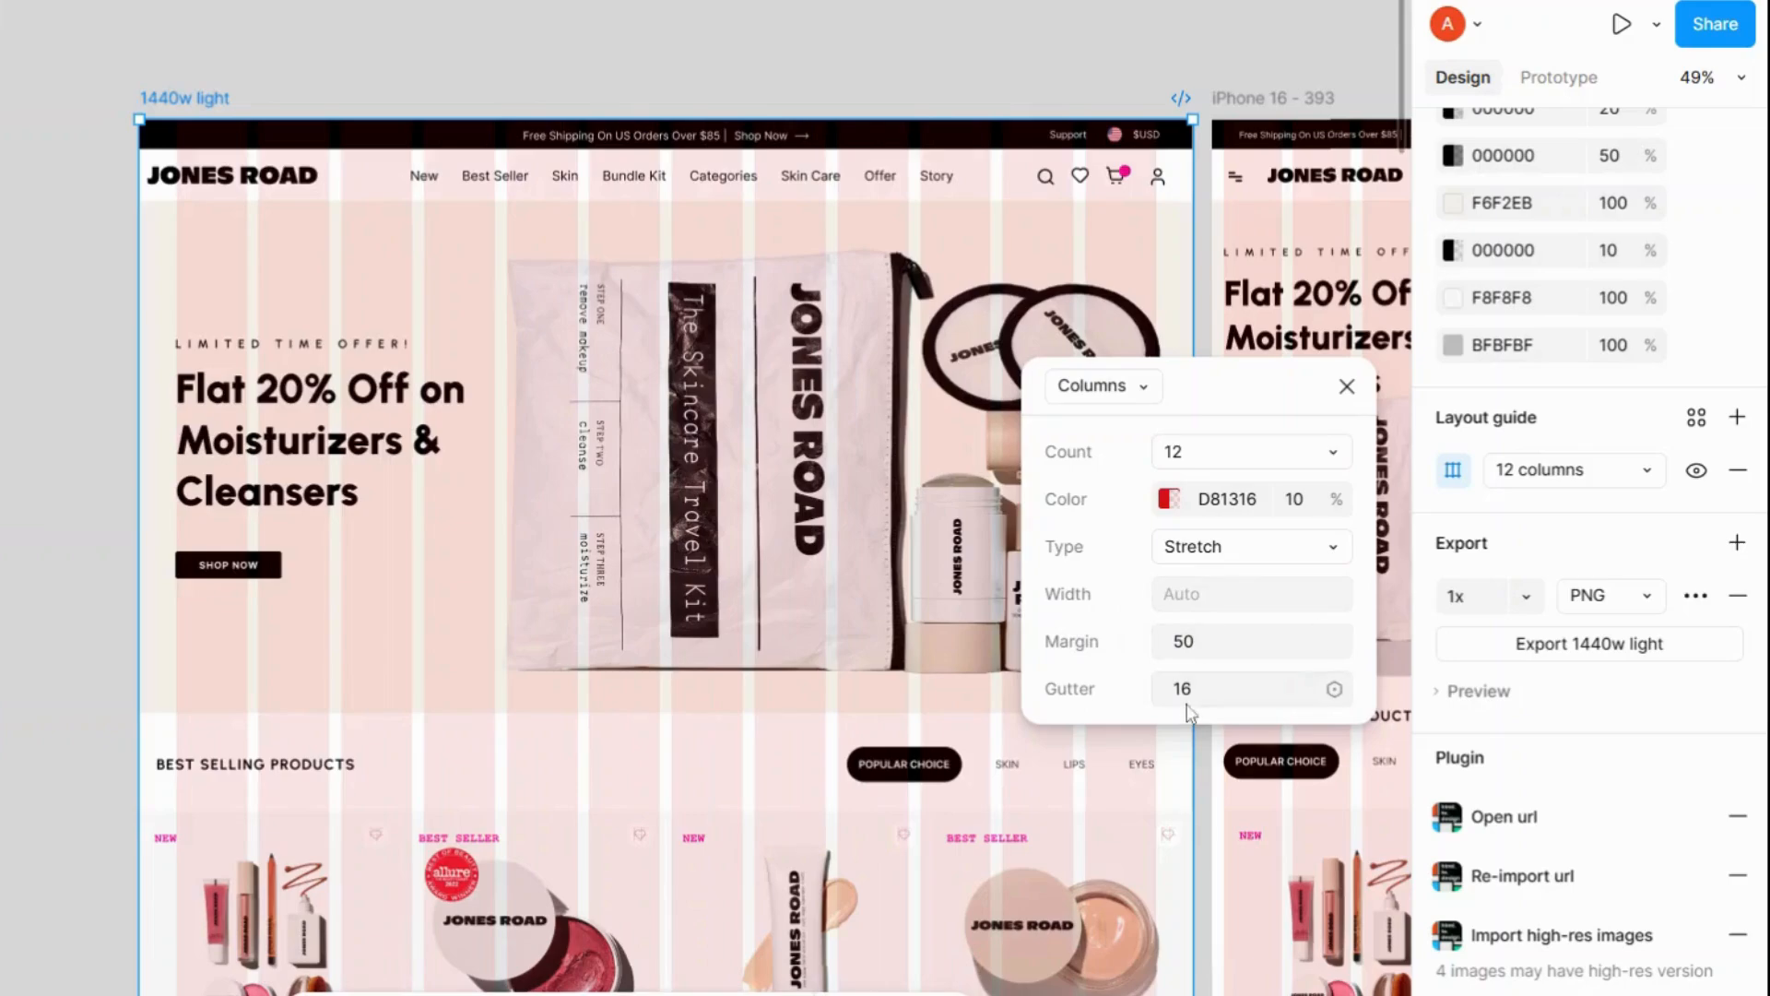
Set the column guide's margin to 100.
{"action": "left_click", "coordinate": [1192, 657]}
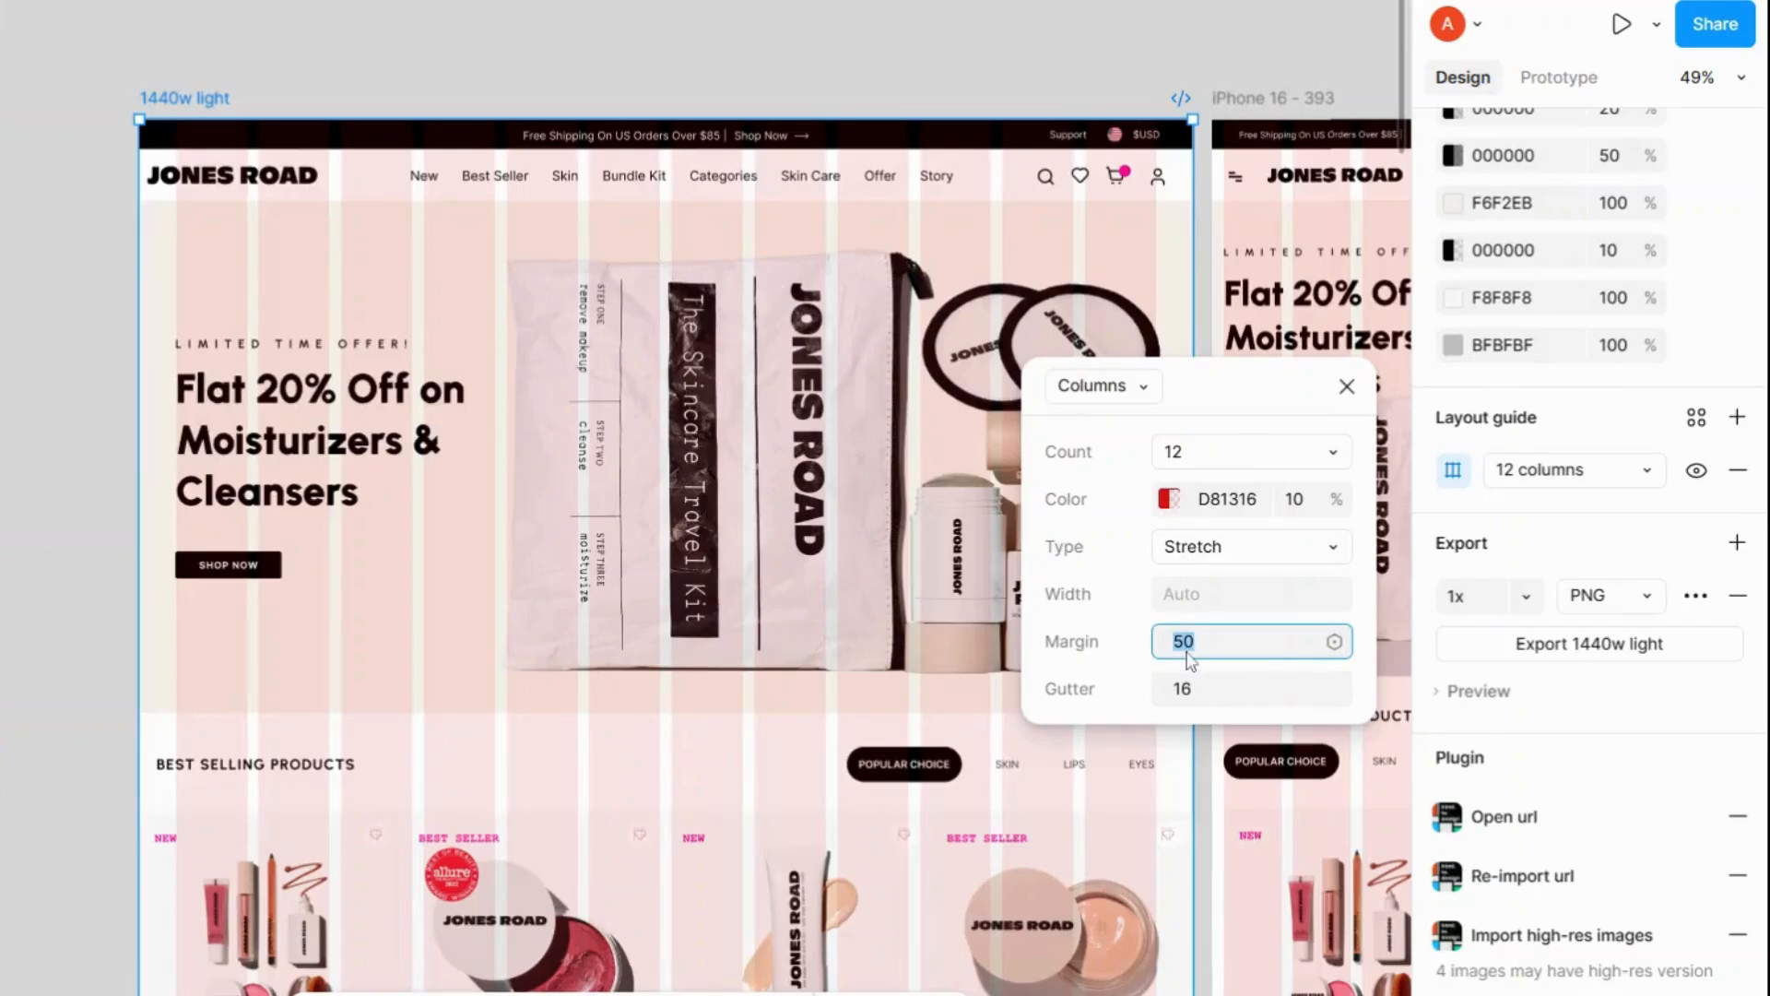
{"action": "type", "text": "100"}
{"action": "key", "text": "Return"}
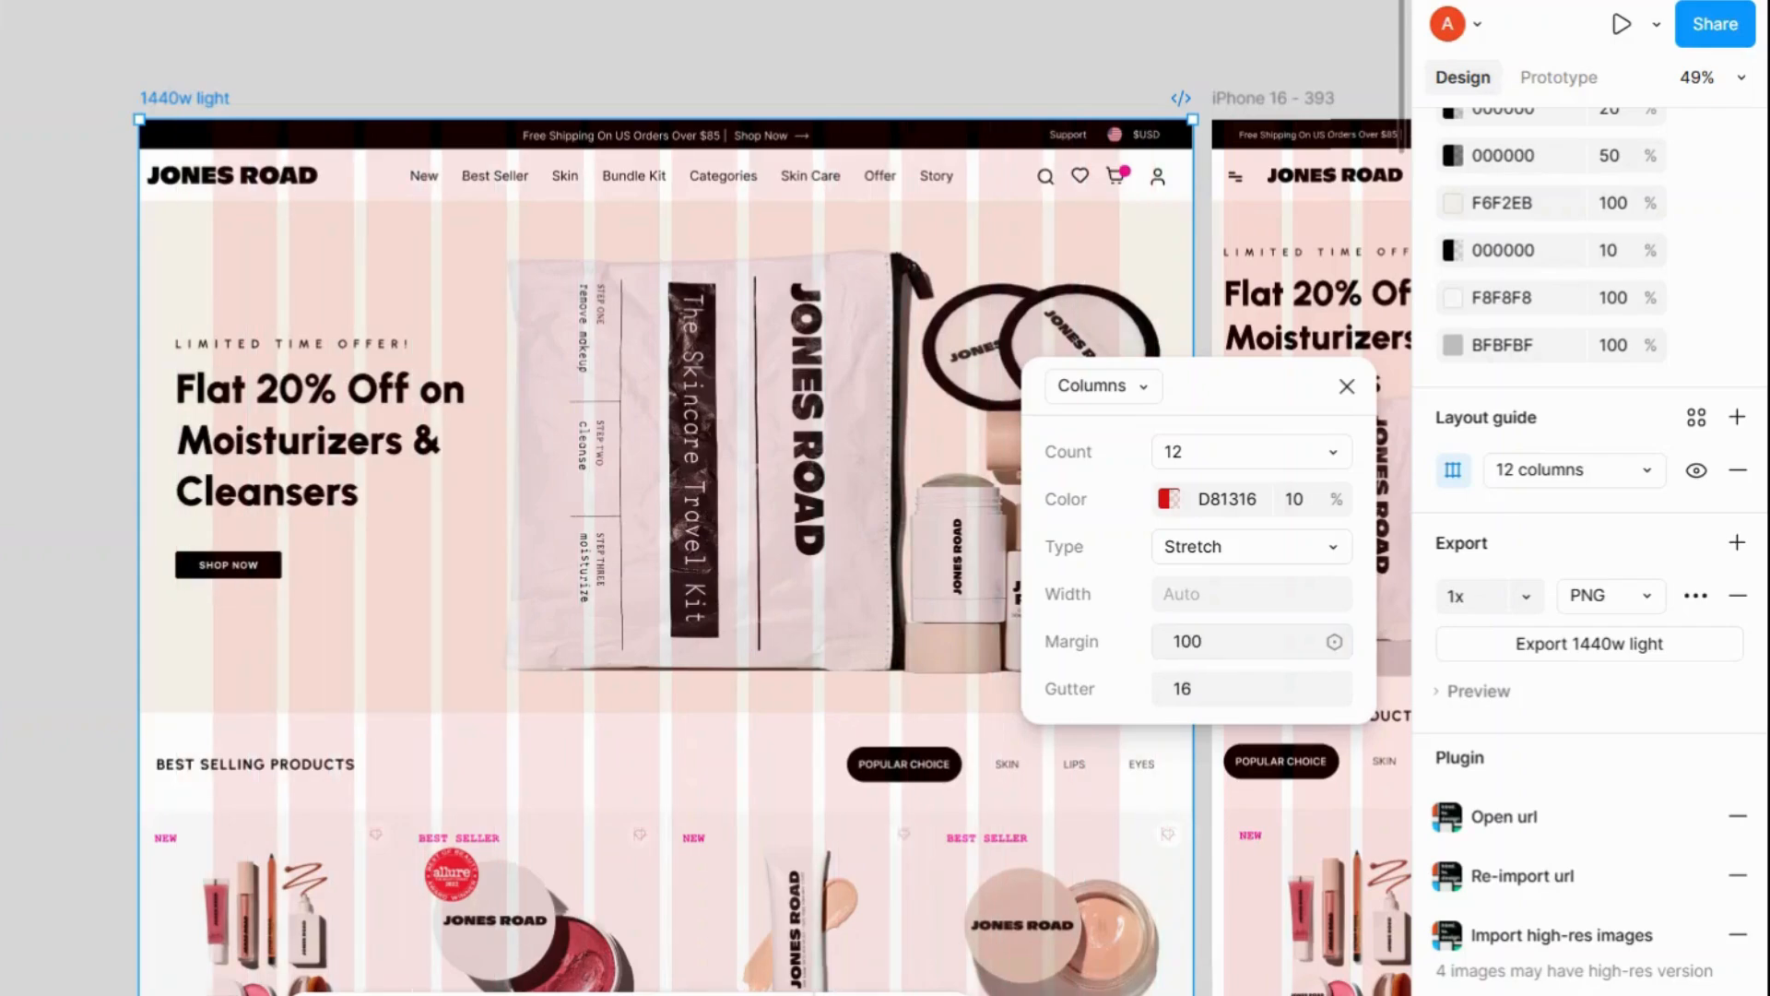
Try a gutter of 50 on the column guide and set it to 20.
{"action": "left_click", "coordinate": [1206, 687]}
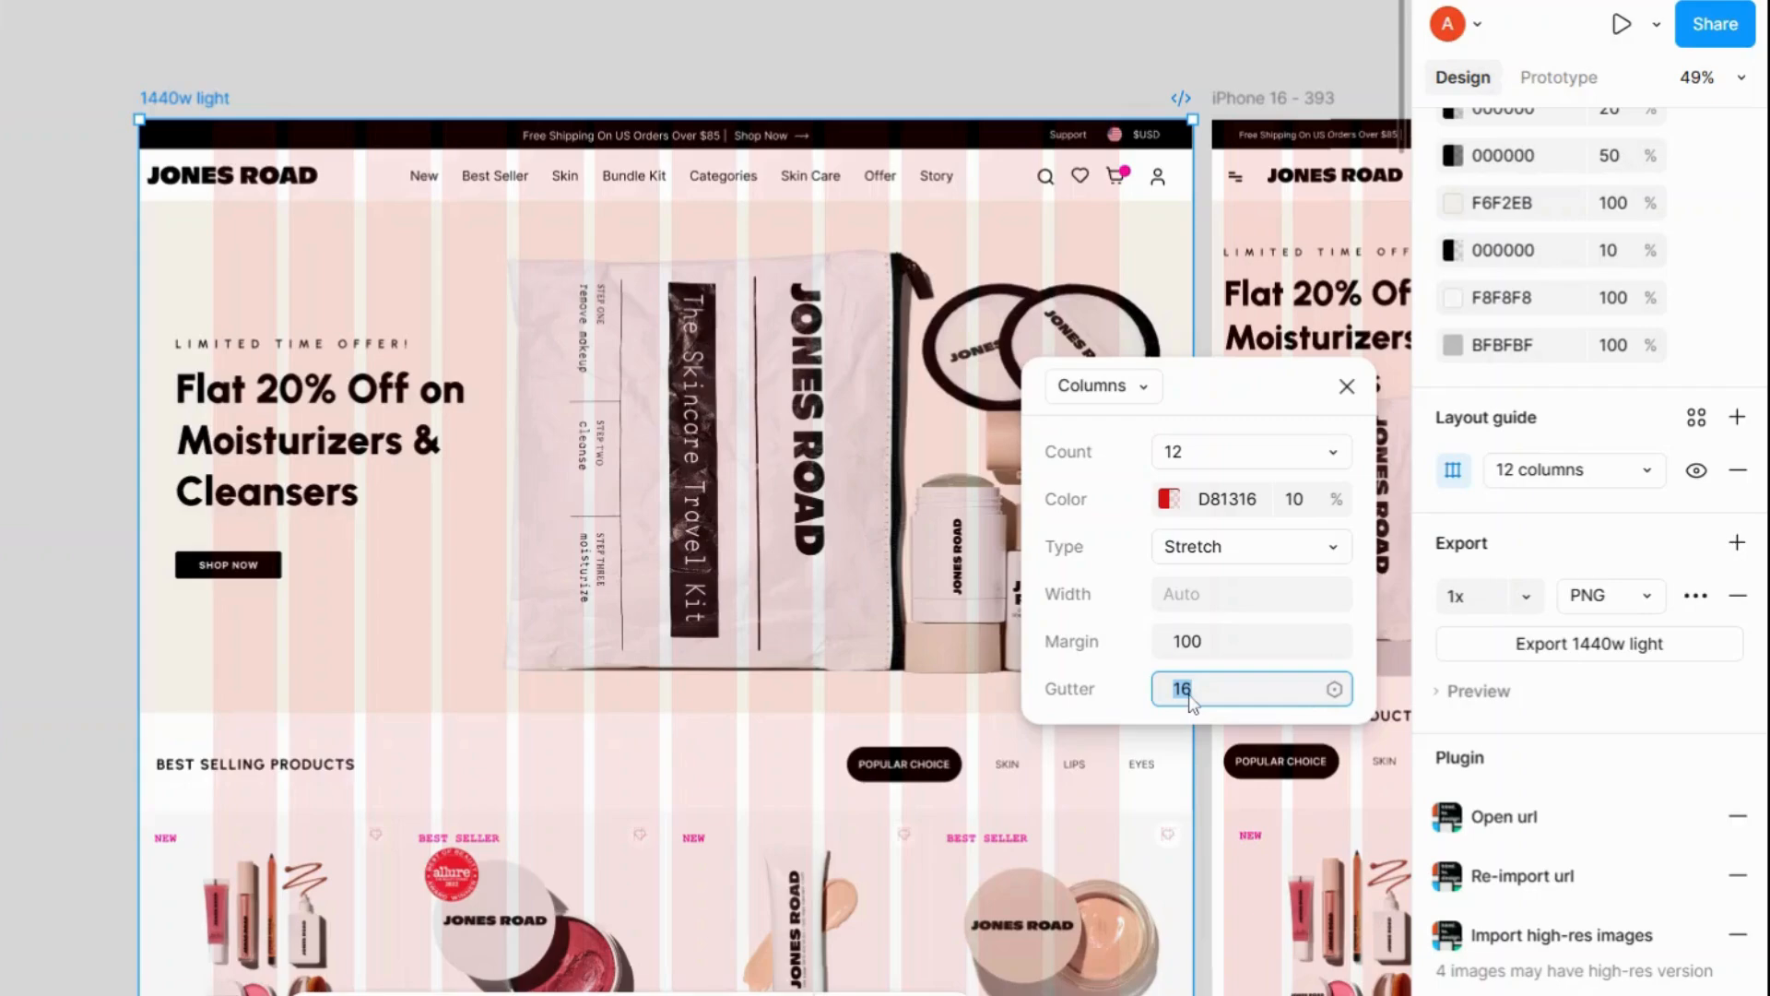
{"action": "type", "text": "50"}
{"action": "key", "text": "Return"}
{"action": "left_click", "coordinate": [1185, 691]}
{"action": "type", "text": "20"}
{"action": "key", "text": "Return"}
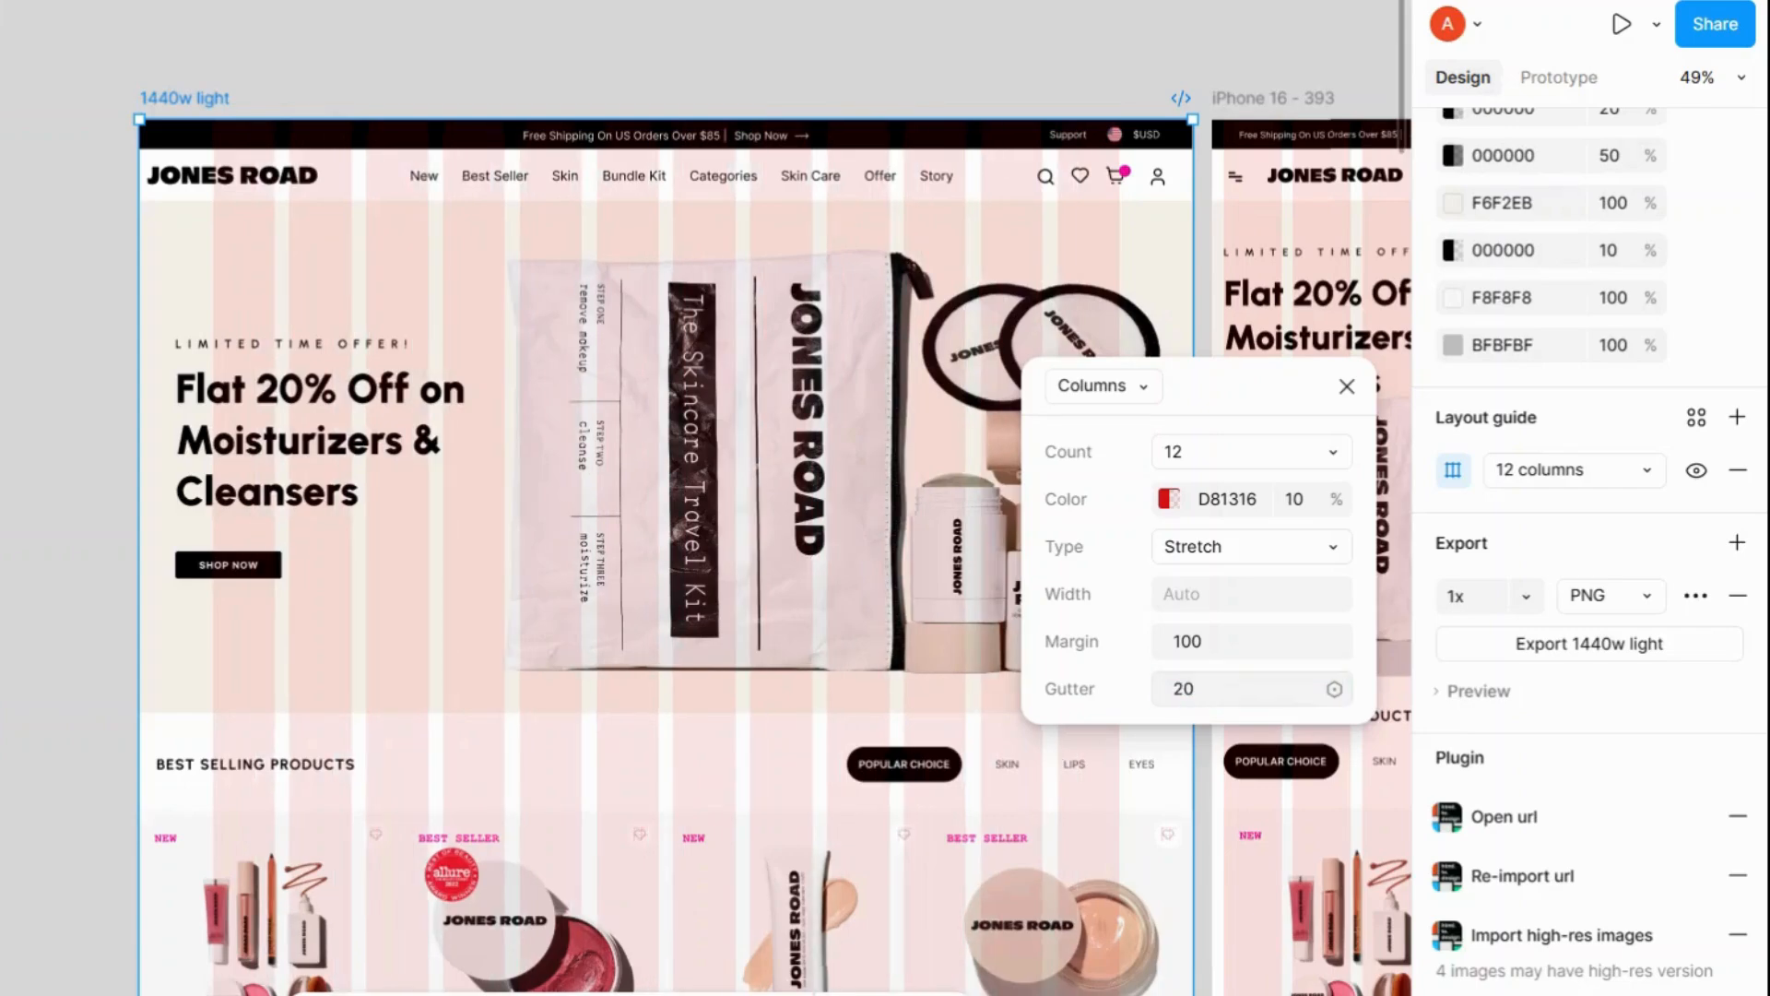
Change the 1440w light frame's layout guide from Columns to Rows.
{"action": "left_click", "coordinate": [1142, 388]}
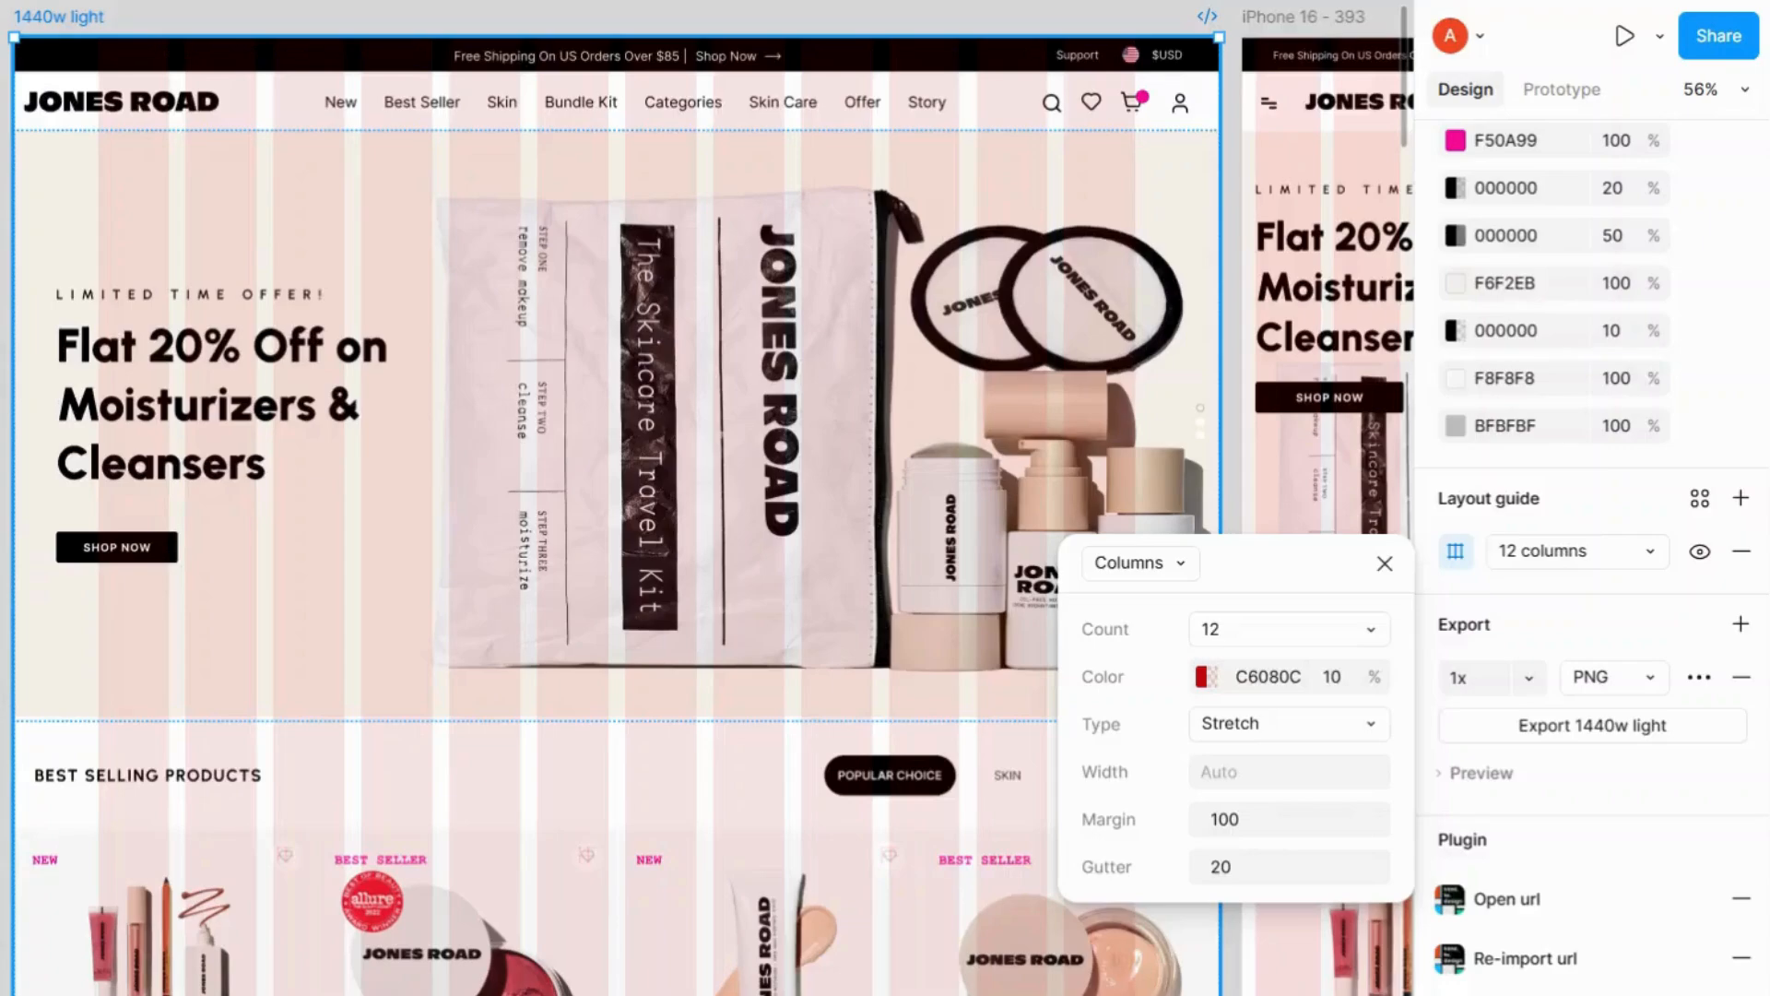
{"action": "left_click", "coordinate": [1180, 564]}
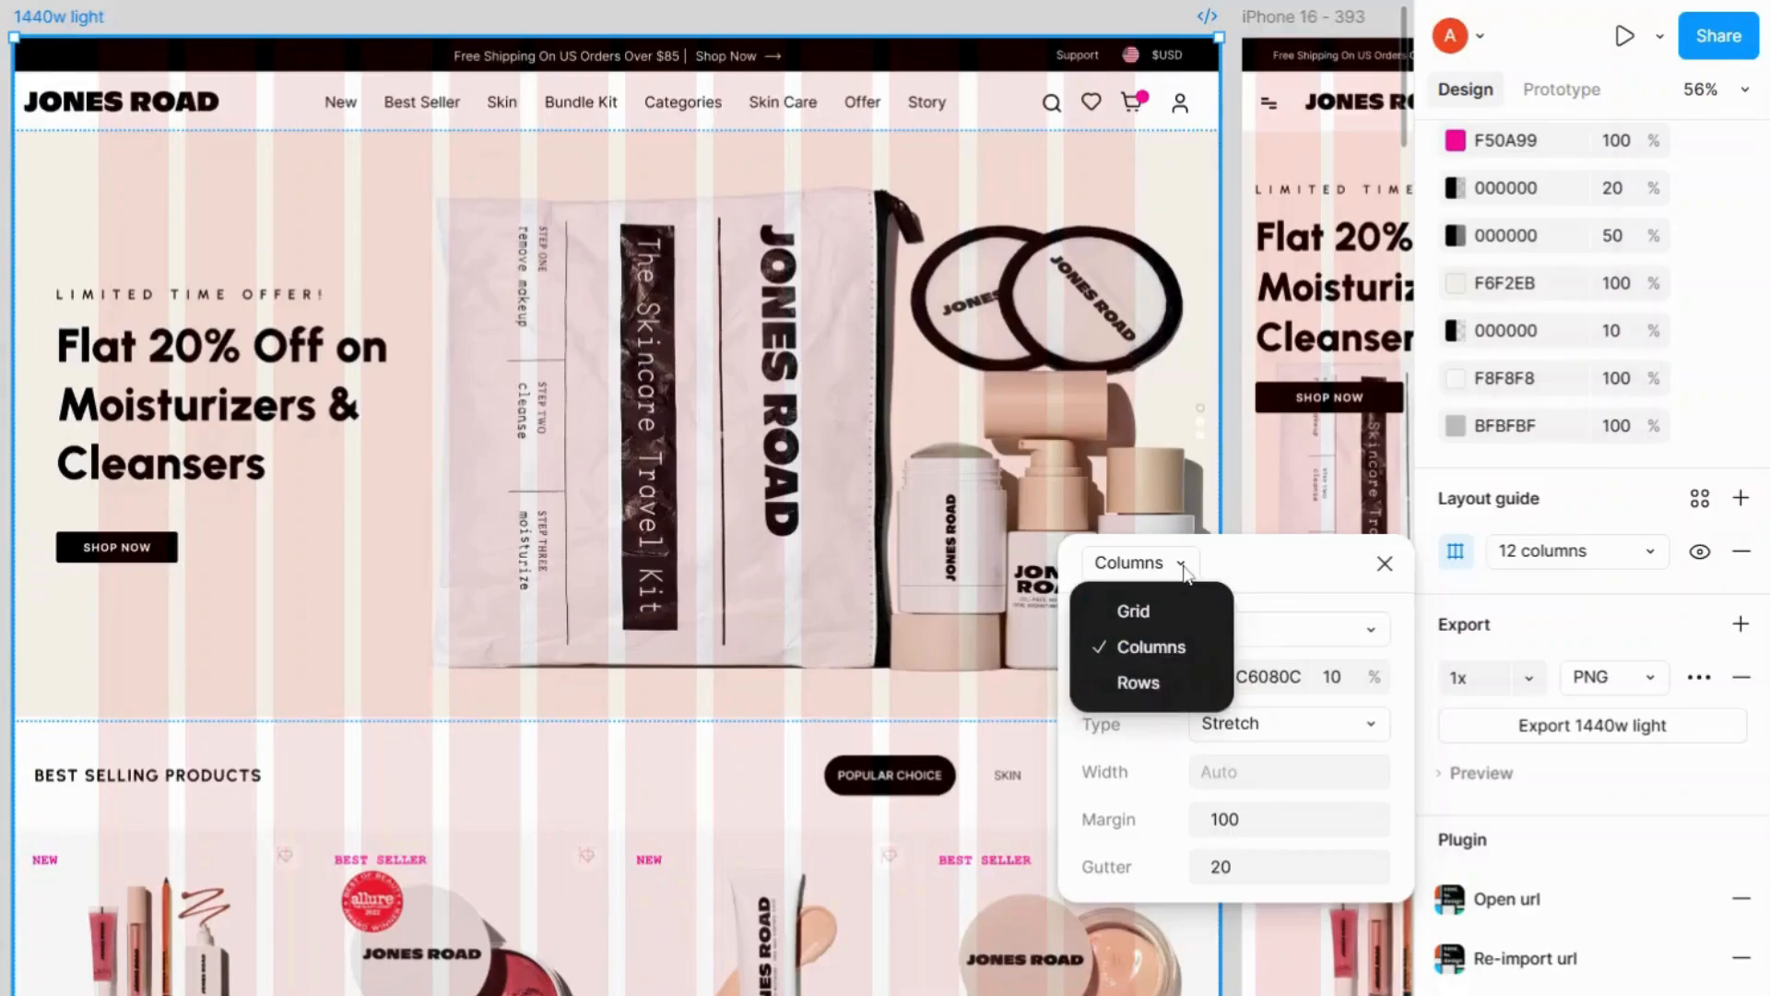
{"action": "left_click", "coordinate": [1166, 684]}
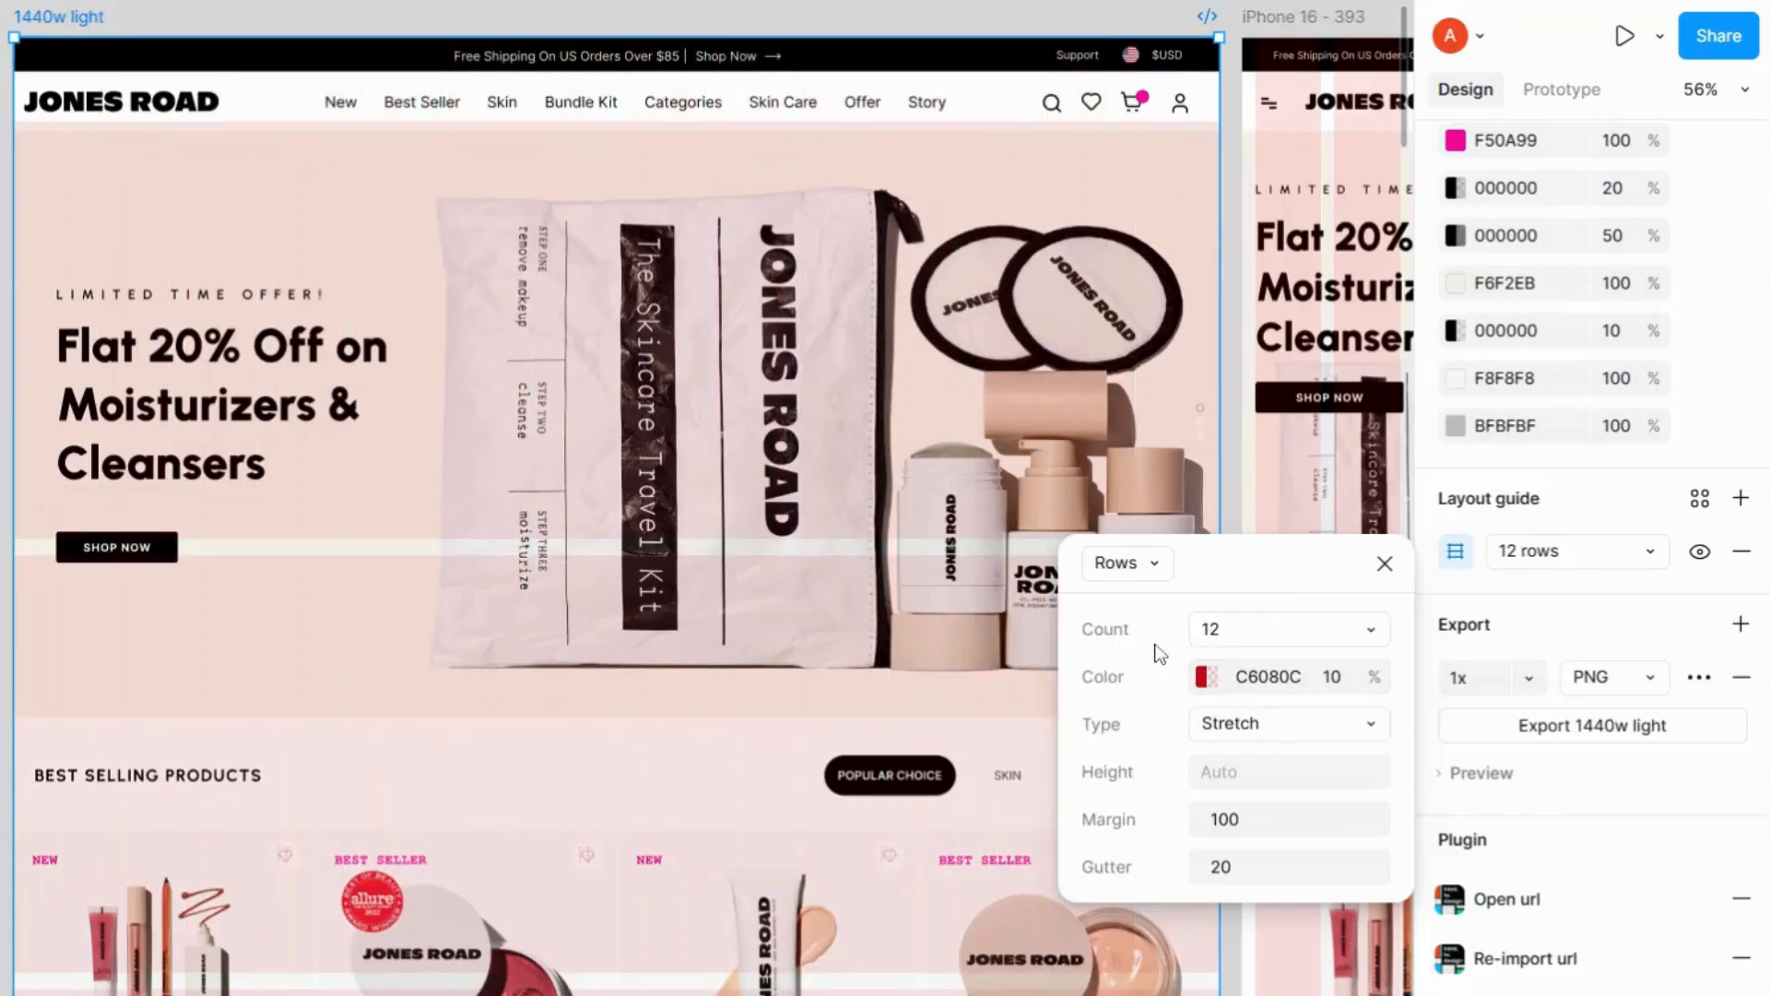
Try a row count of 6 on the layout guide and restore it to 12.
{"action": "left_click", "coordinate": [1223, 636]}
{"action": "left_click", "coordinate": [1374, 629]}
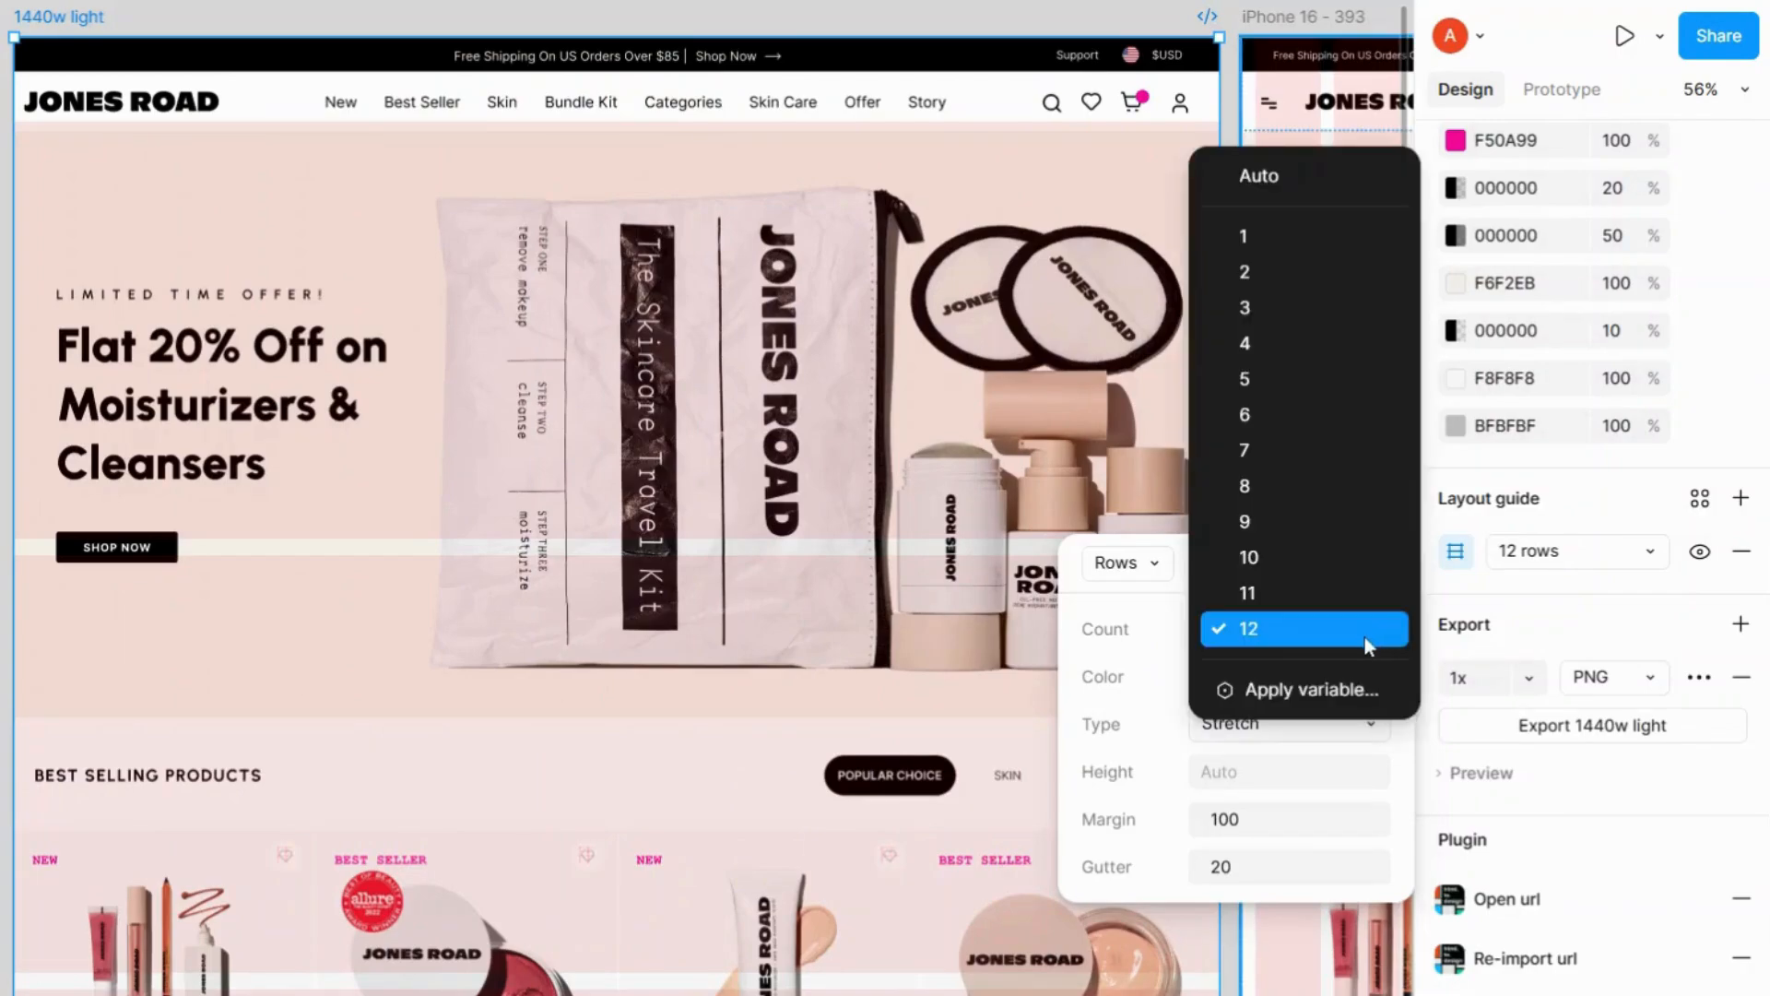
{"action": "left_click", "coordinate": [1317, 415]}
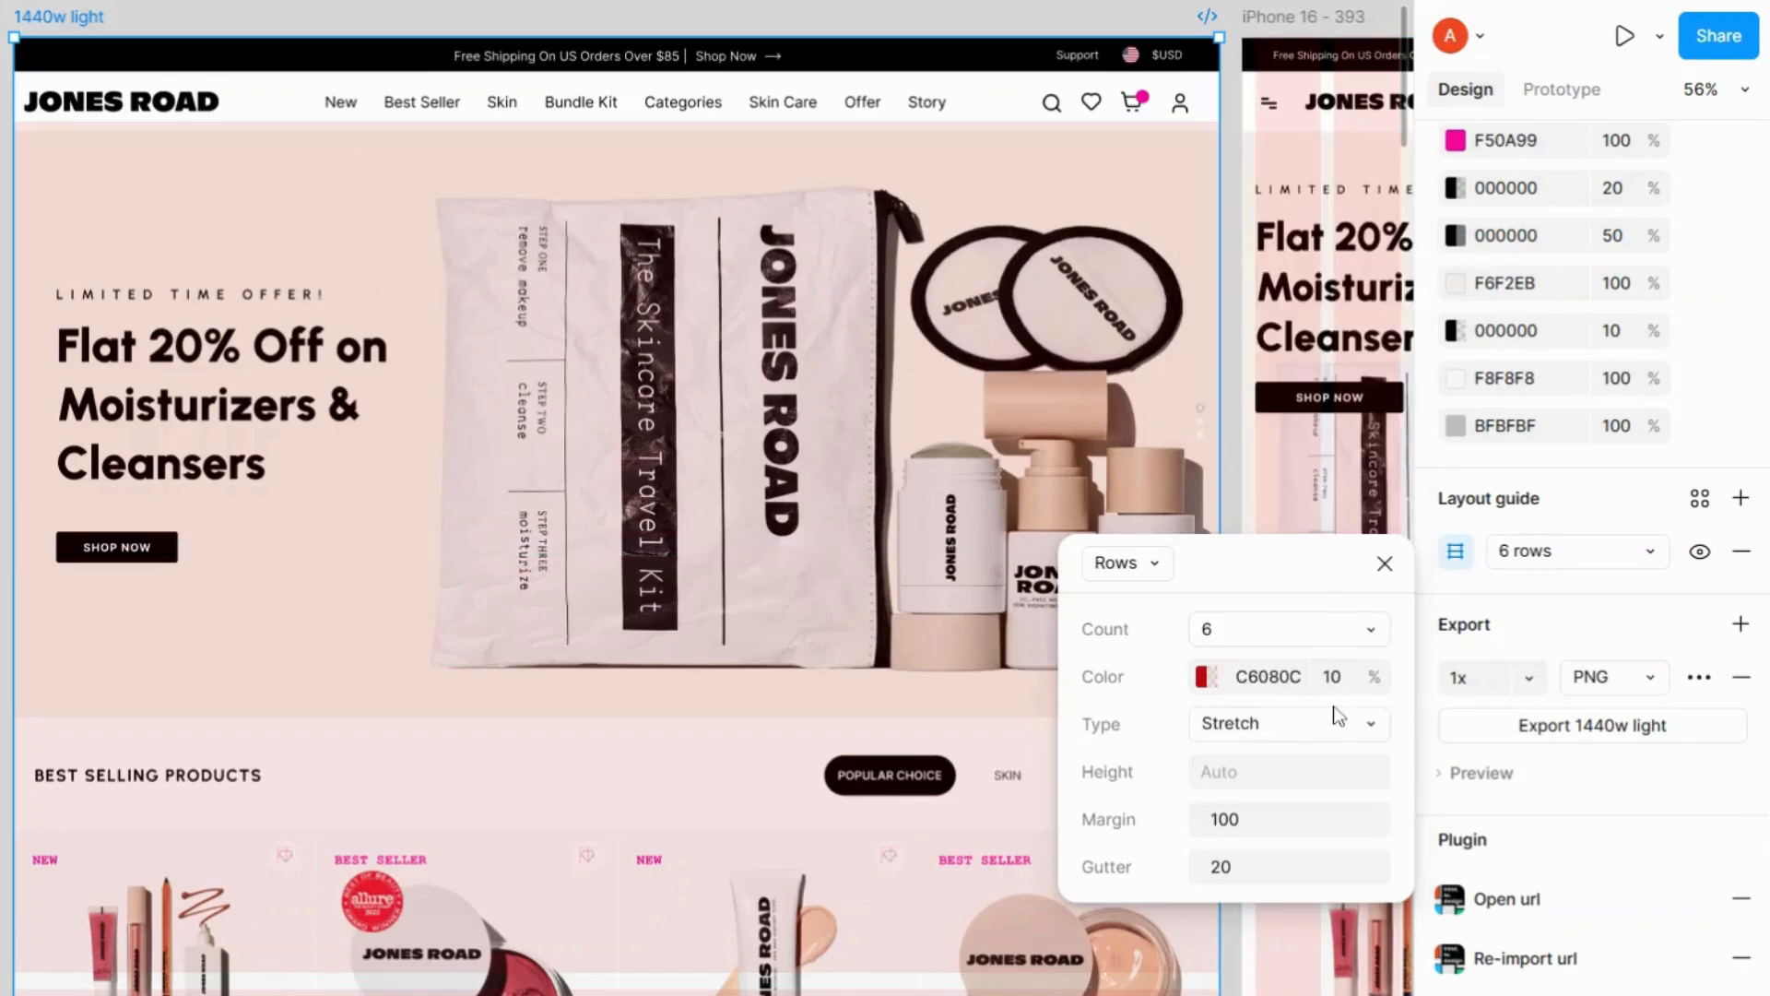
{"action": "left_click", "coordinate": [1358, 625]}
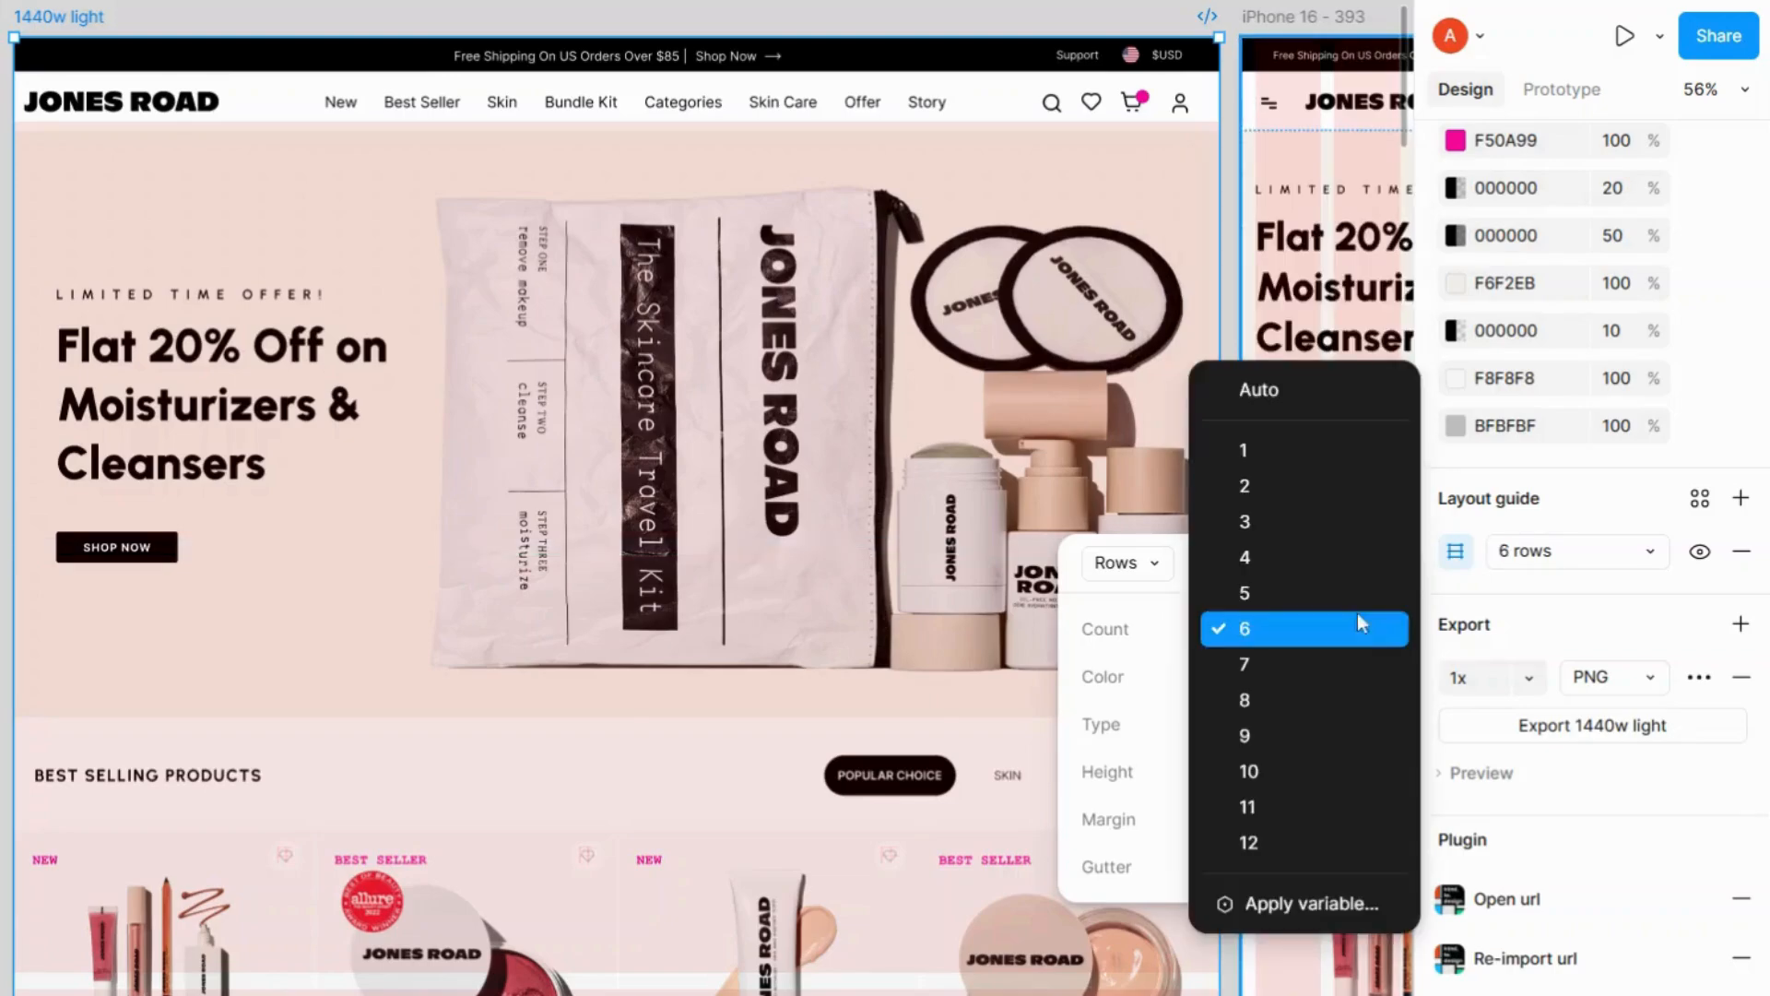
{"action": "left_click", "coordinate": [1300, 839]}
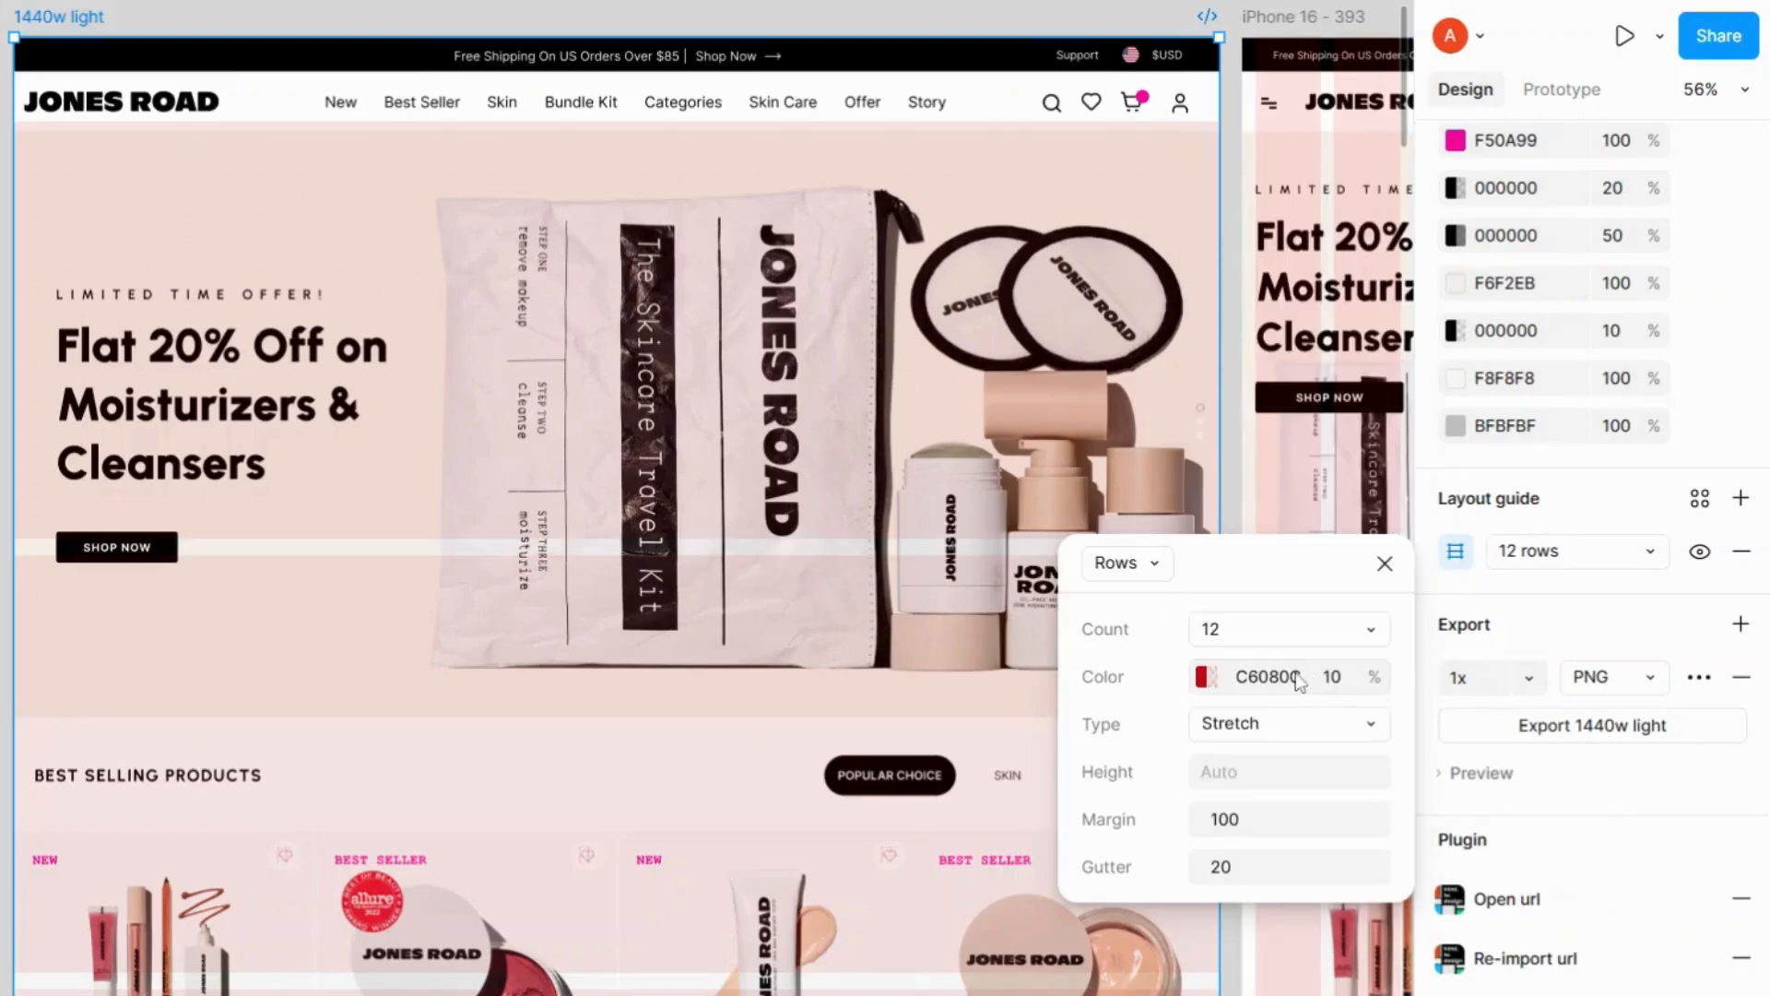
Change the row guide's color to the blue 1CA3D0.
{"action": "left_click", "coordinate": [1203, 677]}
{"action": "left_click", "coordinate": [923, 784]}
{"action": "left_click", "coordinate": [992, 501]}
{"action": "left_click", "coordinate": [1027, 398]}
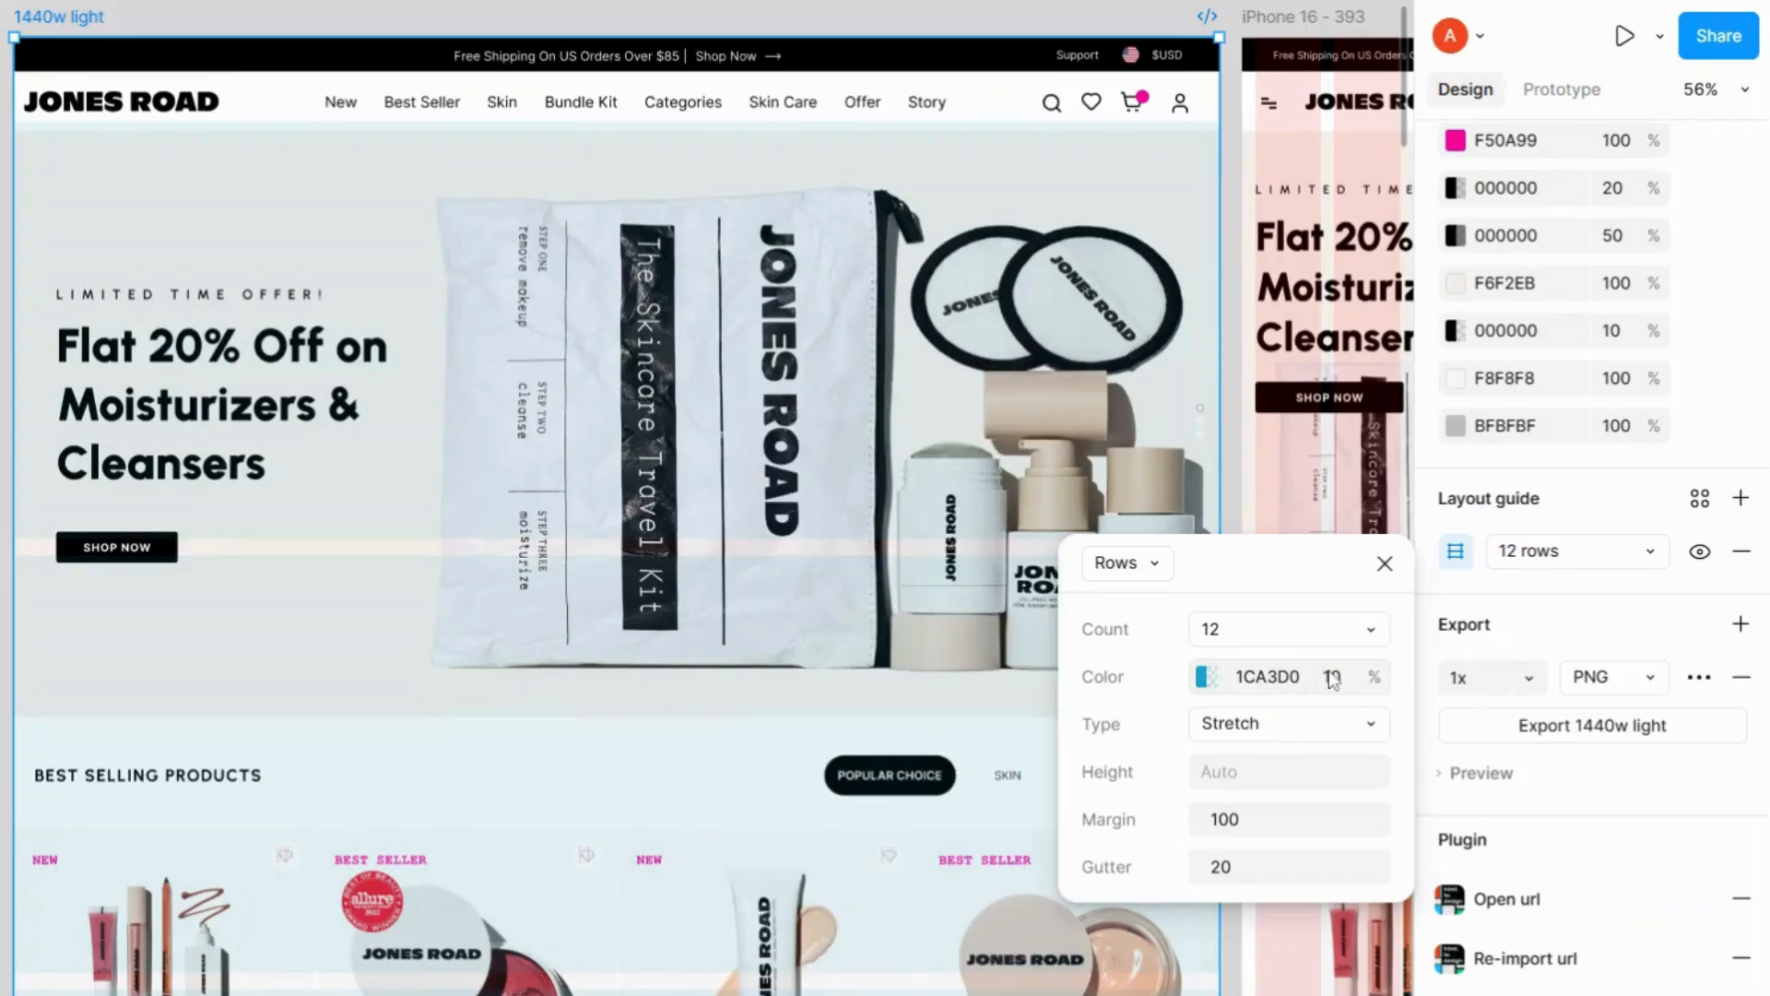
Align the row guide with the Top type and set the row height to 60.
{"action": "left_click", "coordinate": [1302, 732]}
{"action": "left_click", "coordinate": [1281, 616]}
{"action": "left_click", "coordinate": [1291, 771]}
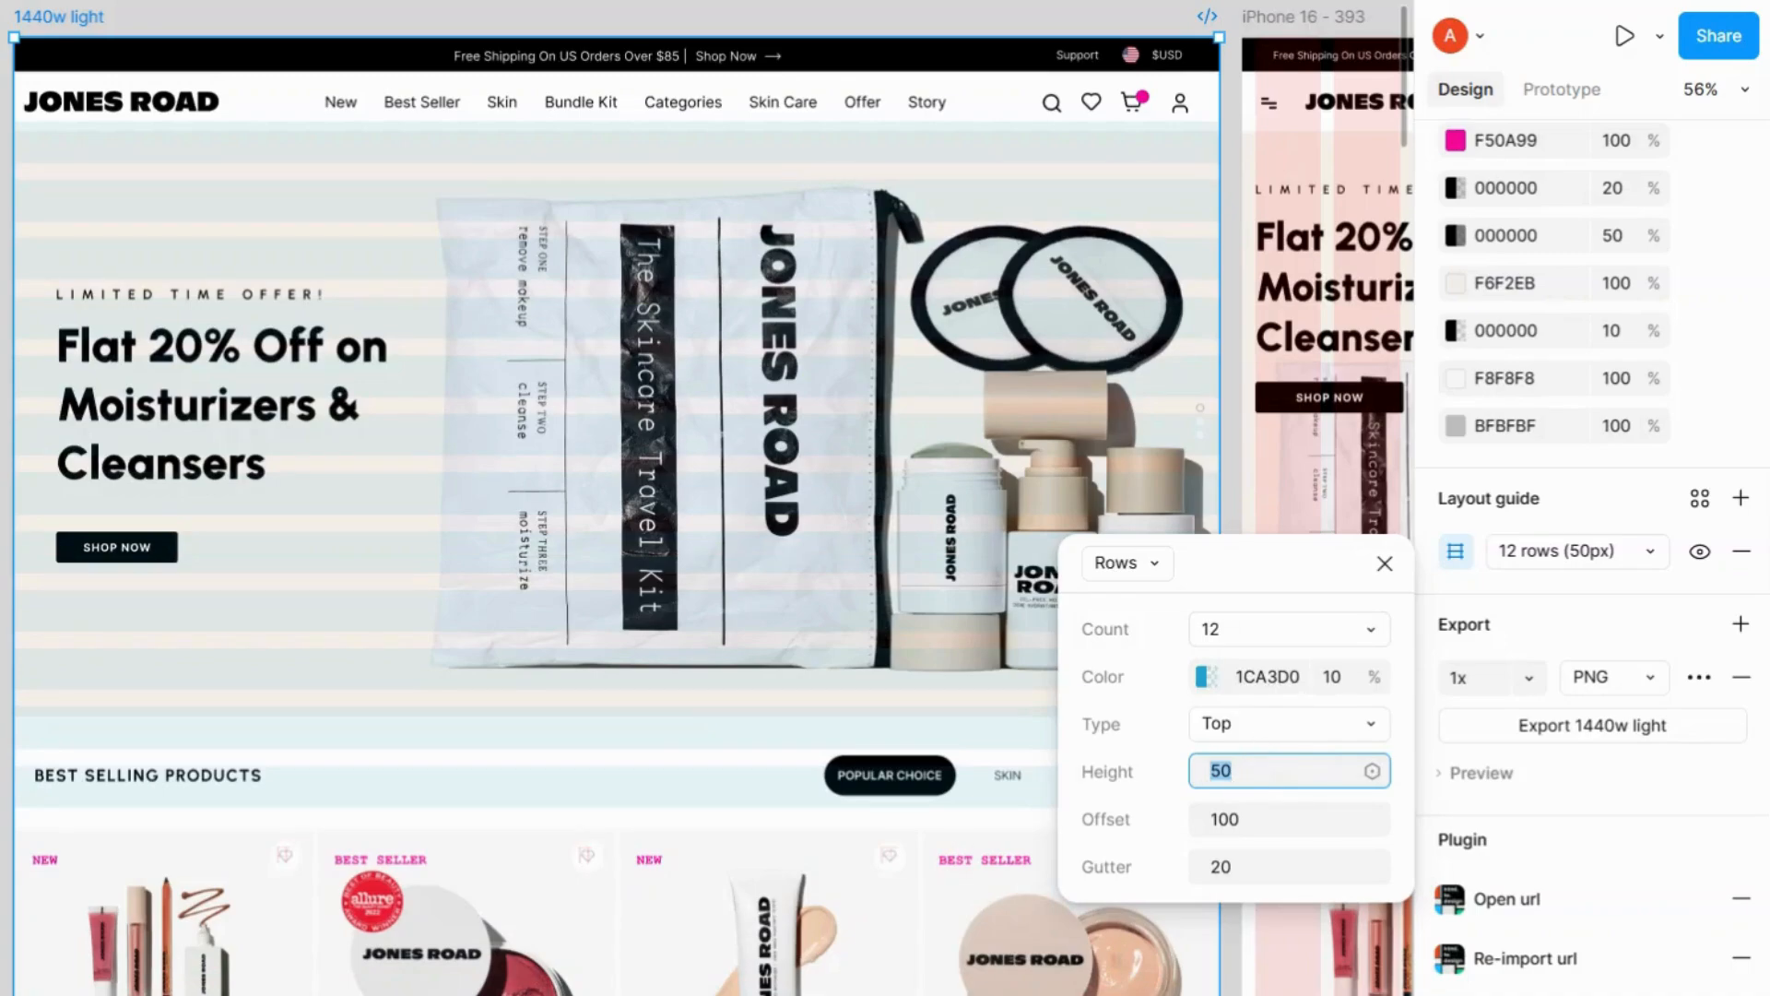
{"action": "type", "text": "60"}
{"action": "key", "text": "Return"}
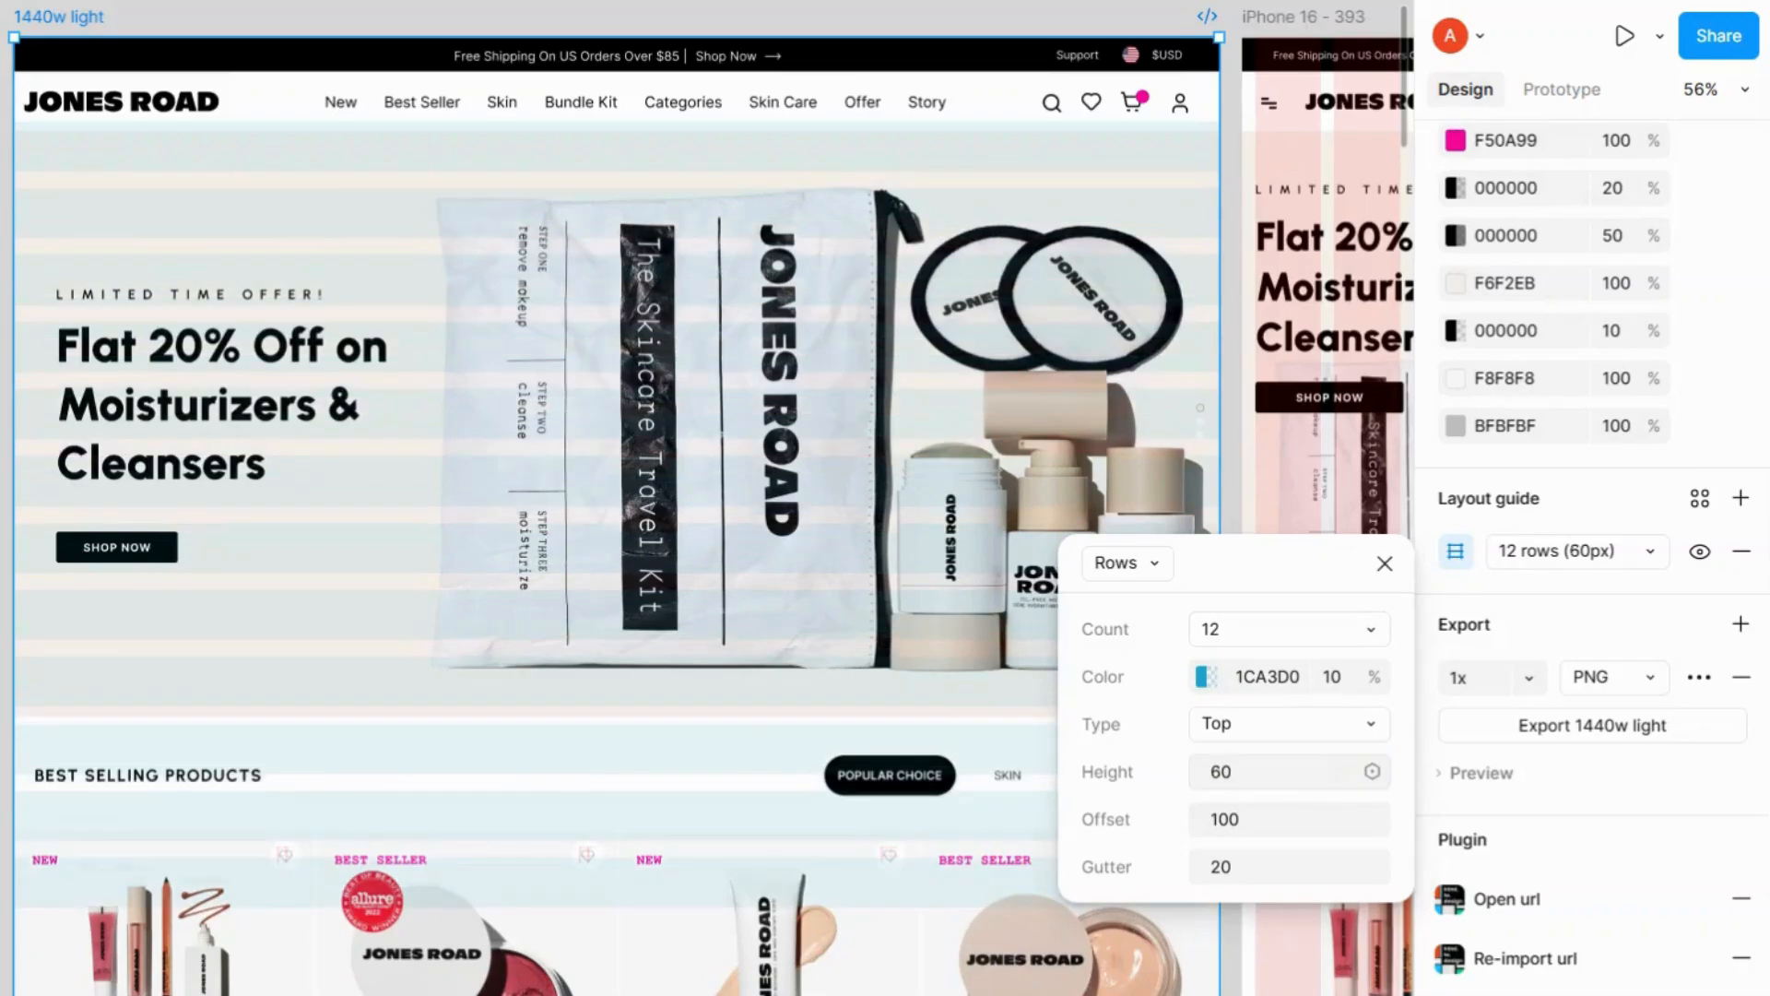
Try an offset of 200 on the row guide and set it to 0.
{"action": "left_click", "coordinate": [1243, 823]}
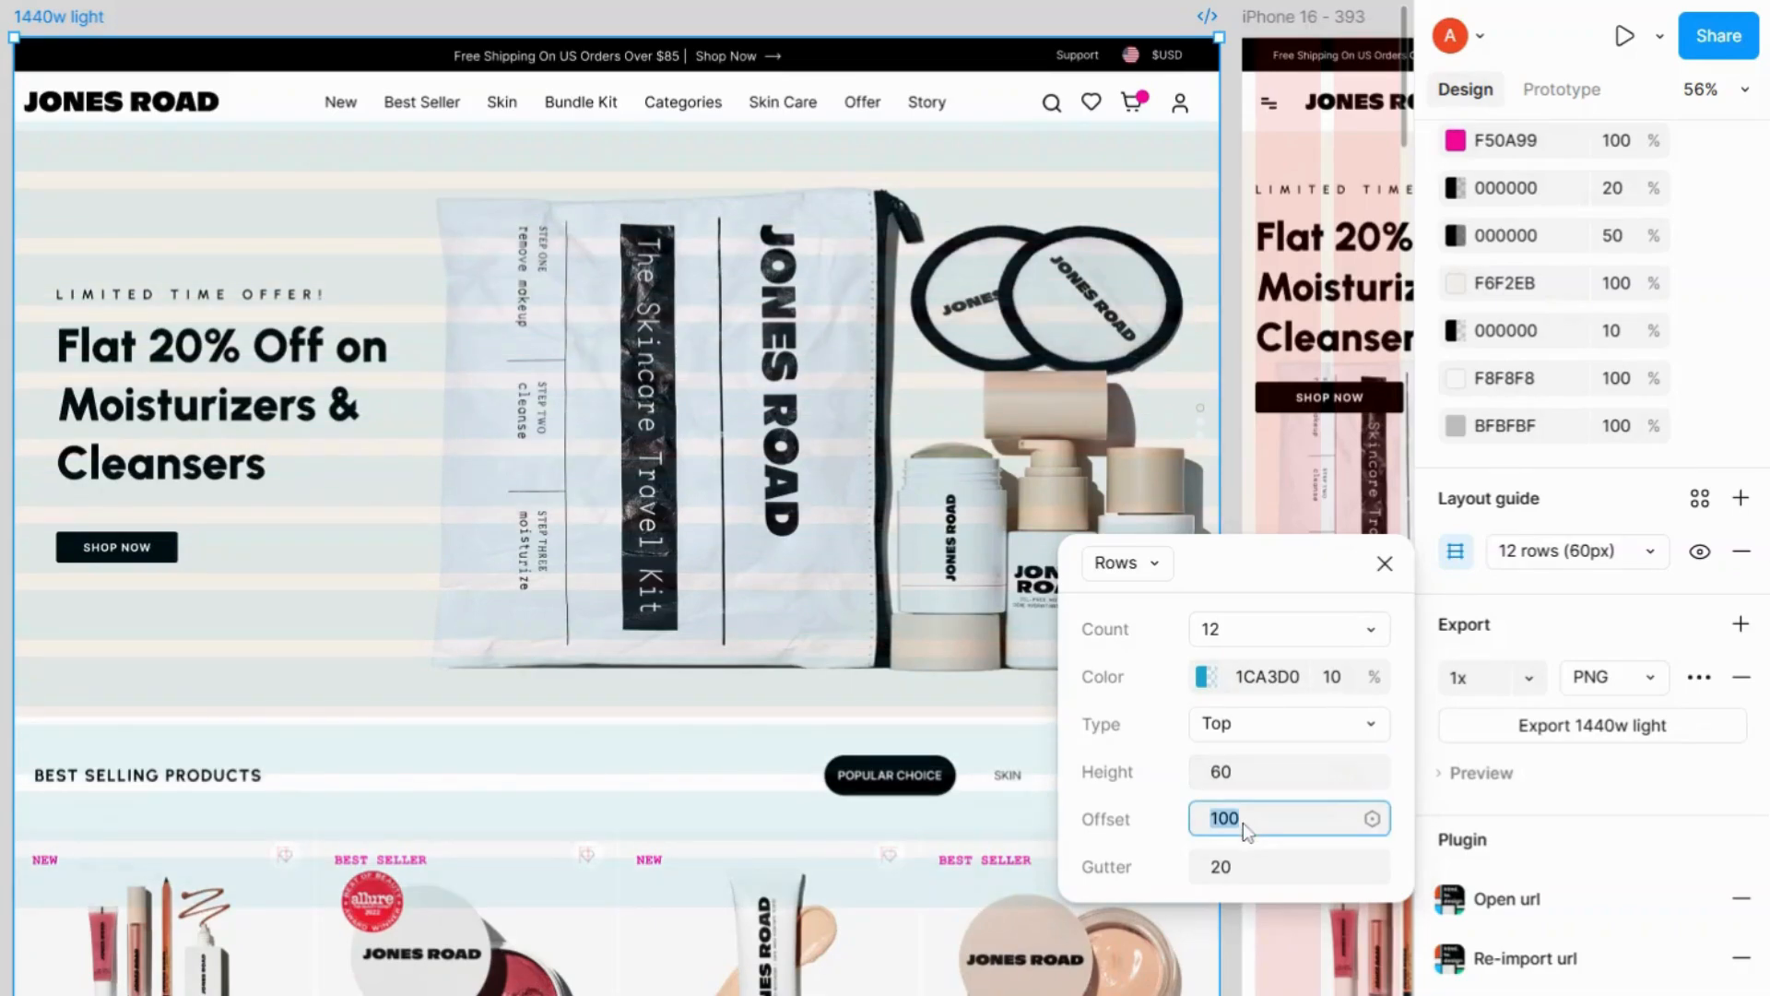
{"action": "type", "text": "200"}
{"action": "key", "text": "Return"}
{"action": "left_click", "coordinate": [1243, 822]}
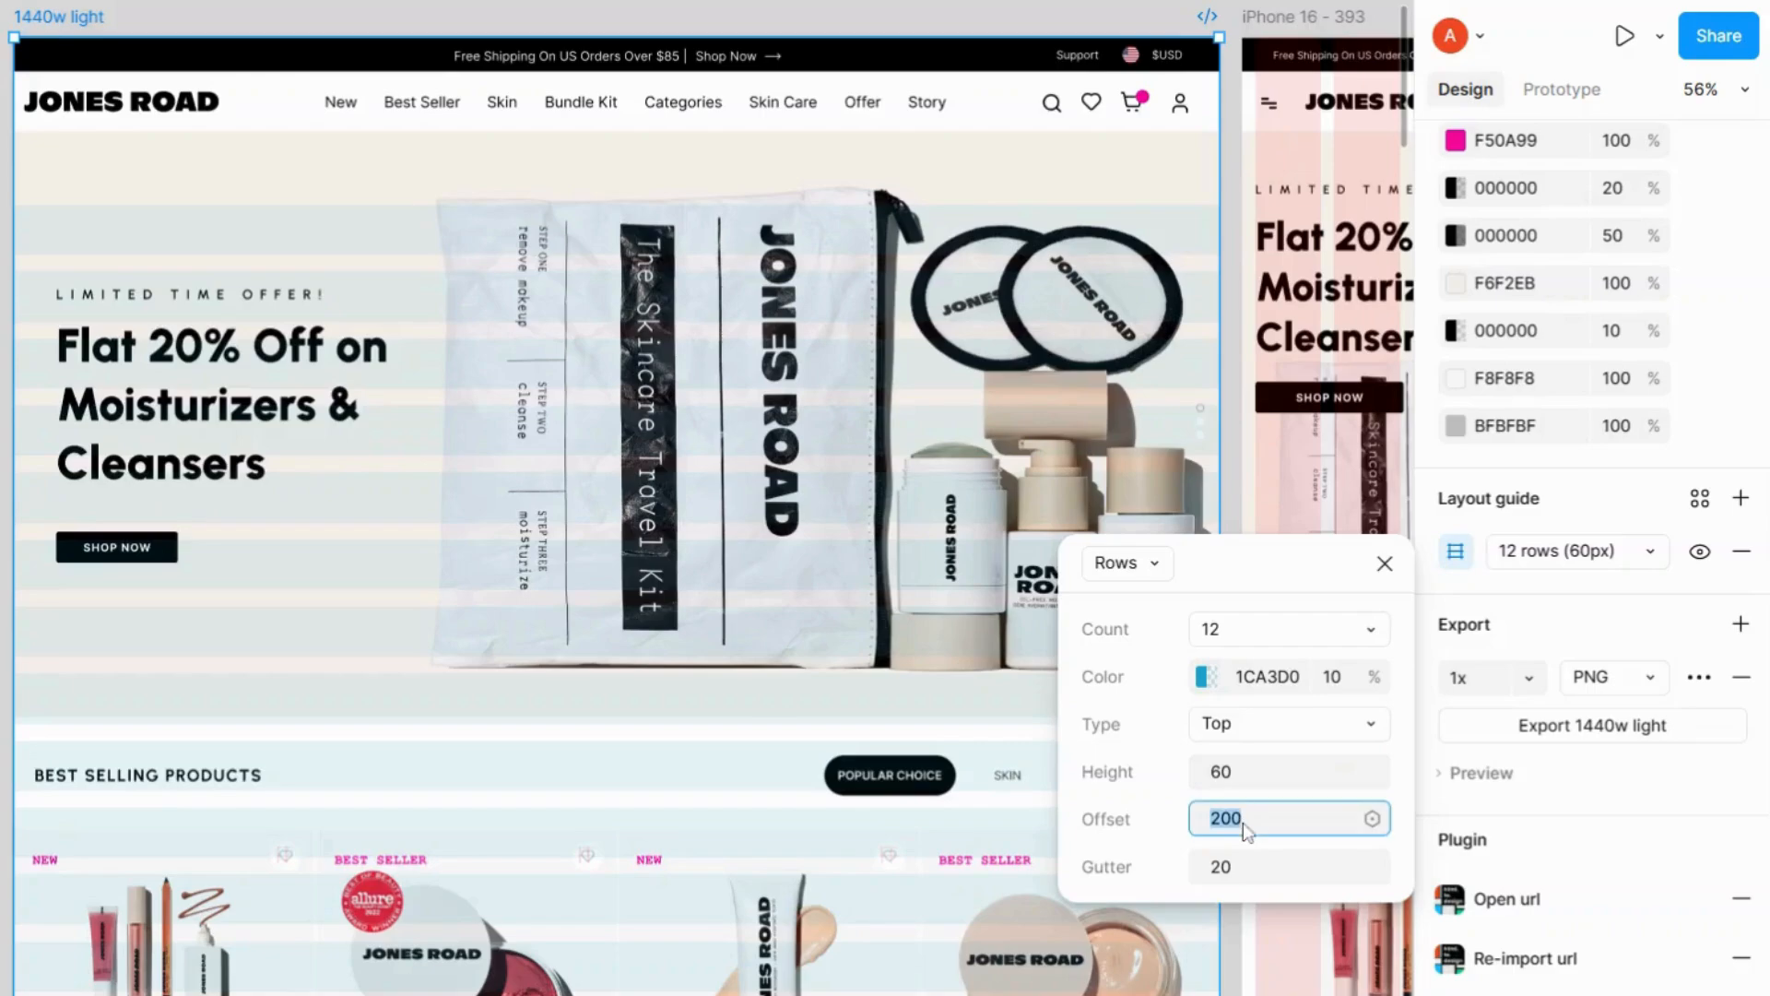
{"action": "key", "text": "Return"}
Set the row guide's gutter to 40.
{"action": "left_click", "coordinate": [1251, 872]}
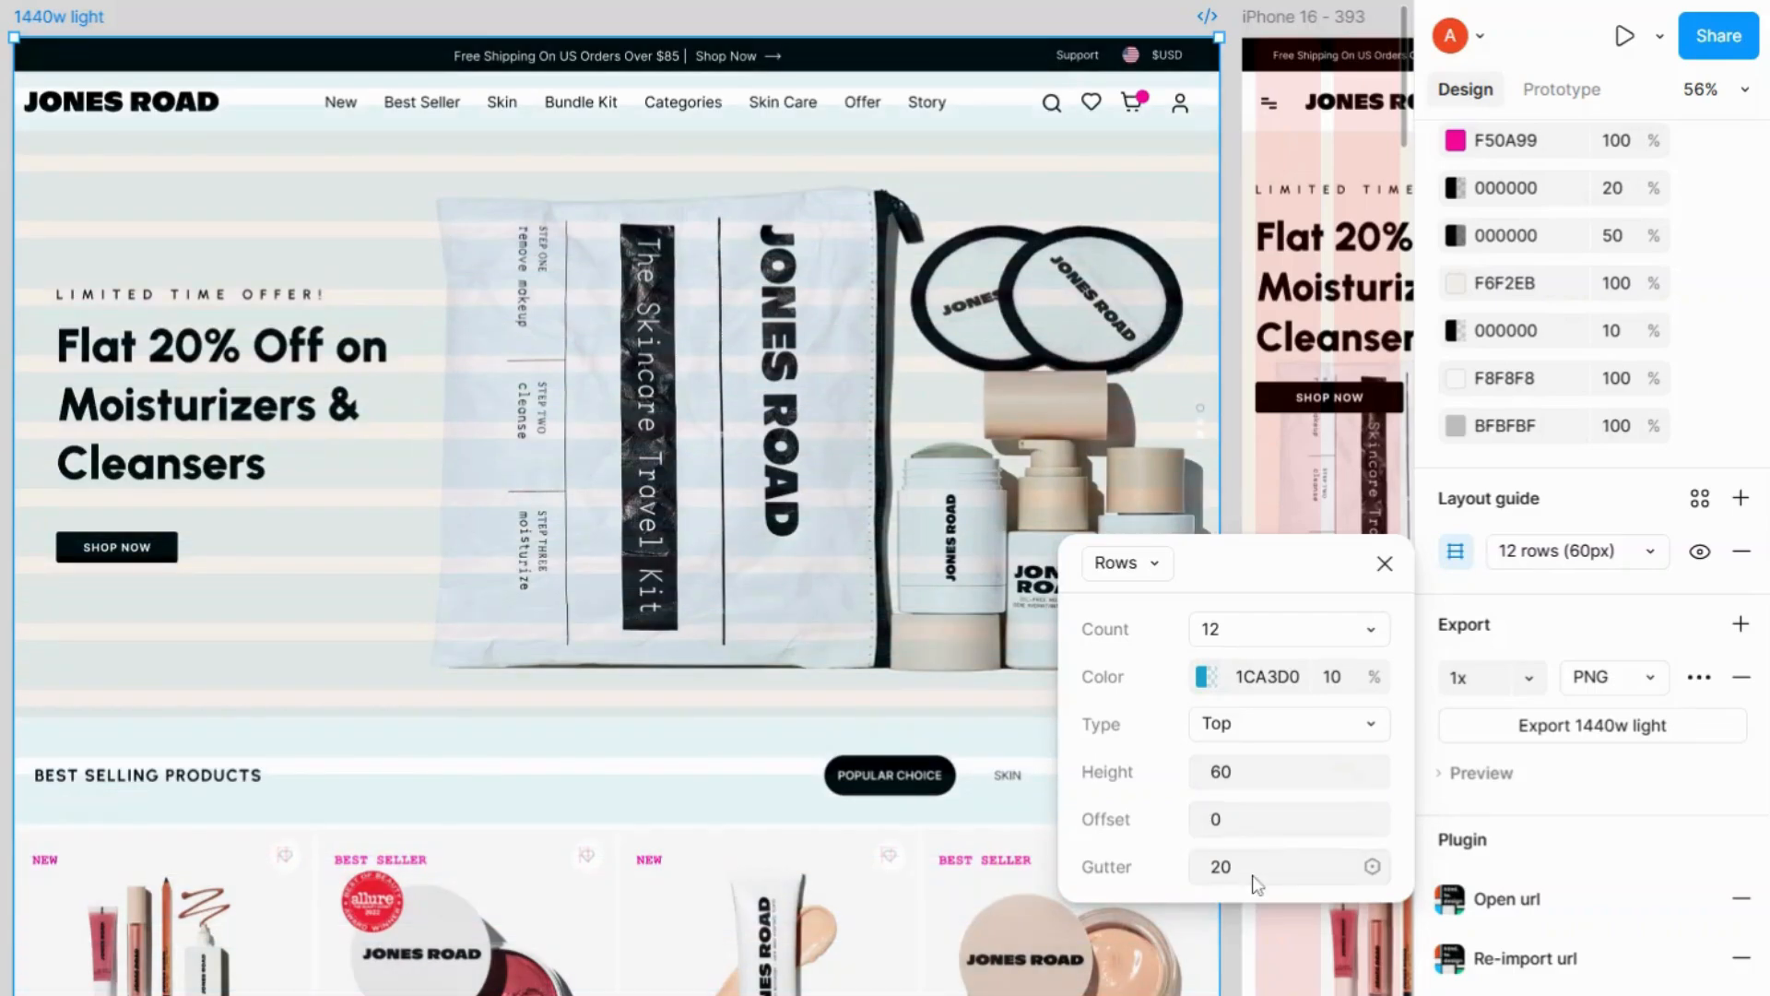
{"action": "double_click", "coordinate": [1254, 876]}
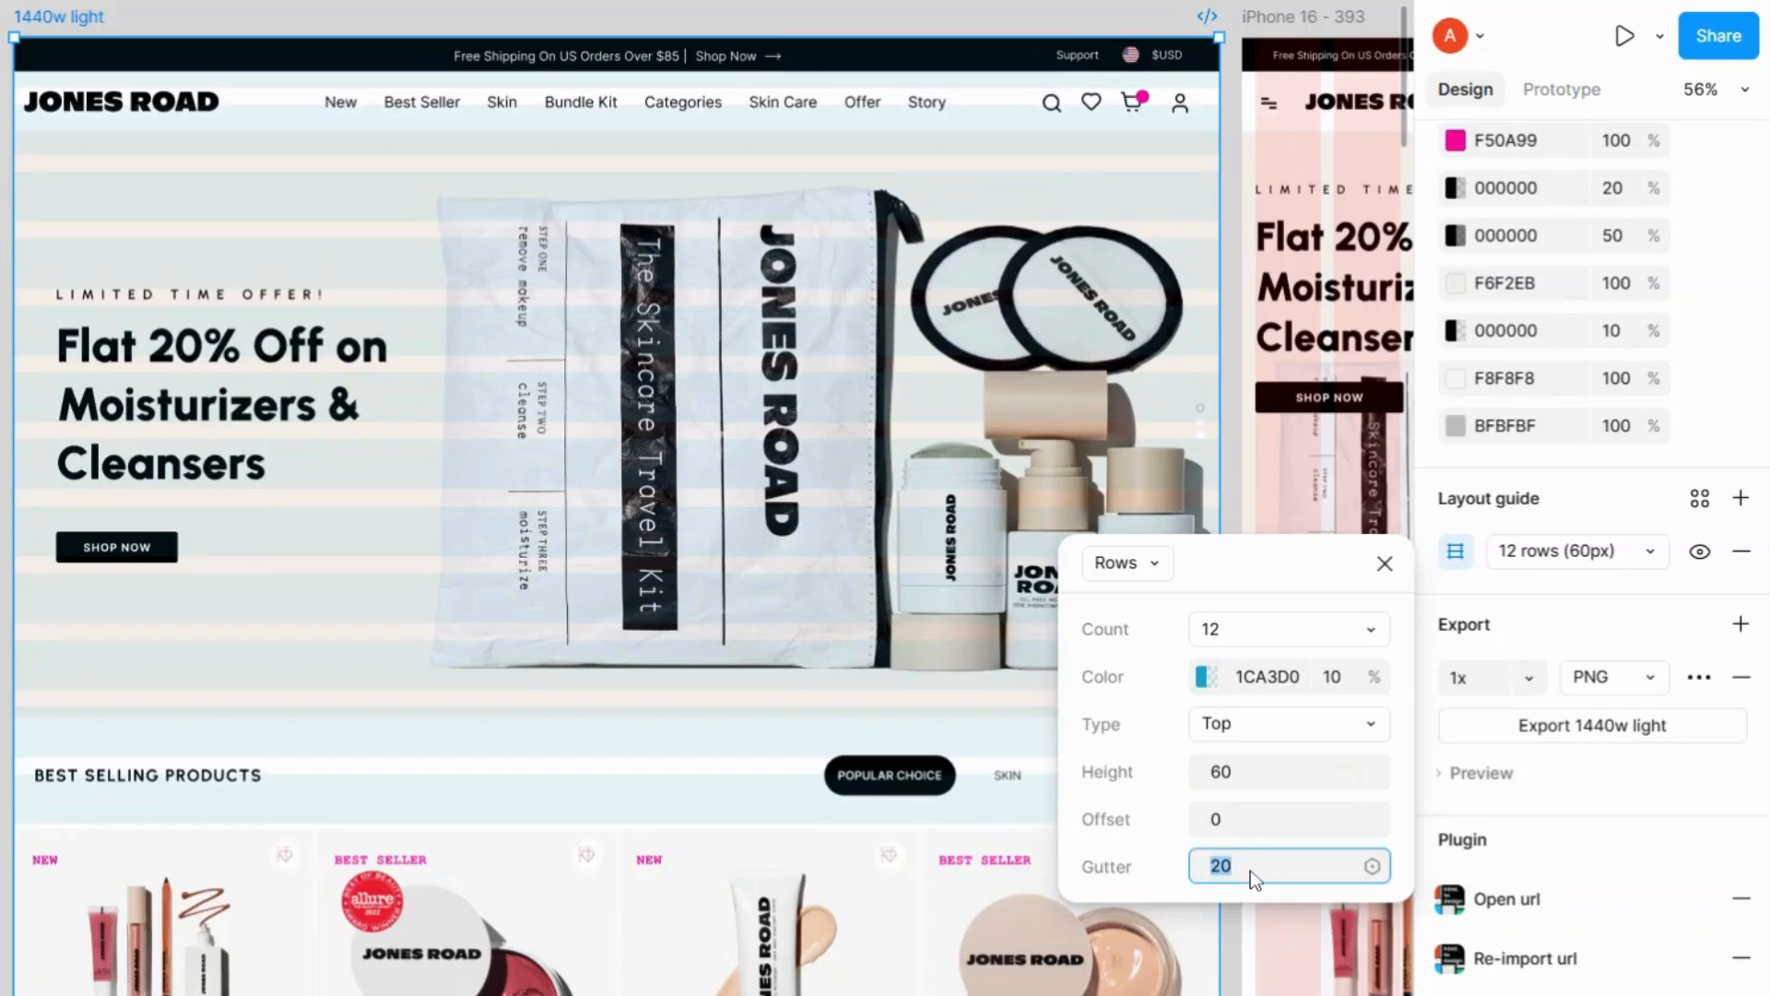
{"action": "type", "text": "40"}
{"action": "key", "text": "Return"}
Change the row guide's type to Bottom and check the rows at the foot of the desktop page frame.
{"action": "left_click", "coordinate": [1320, 723]}
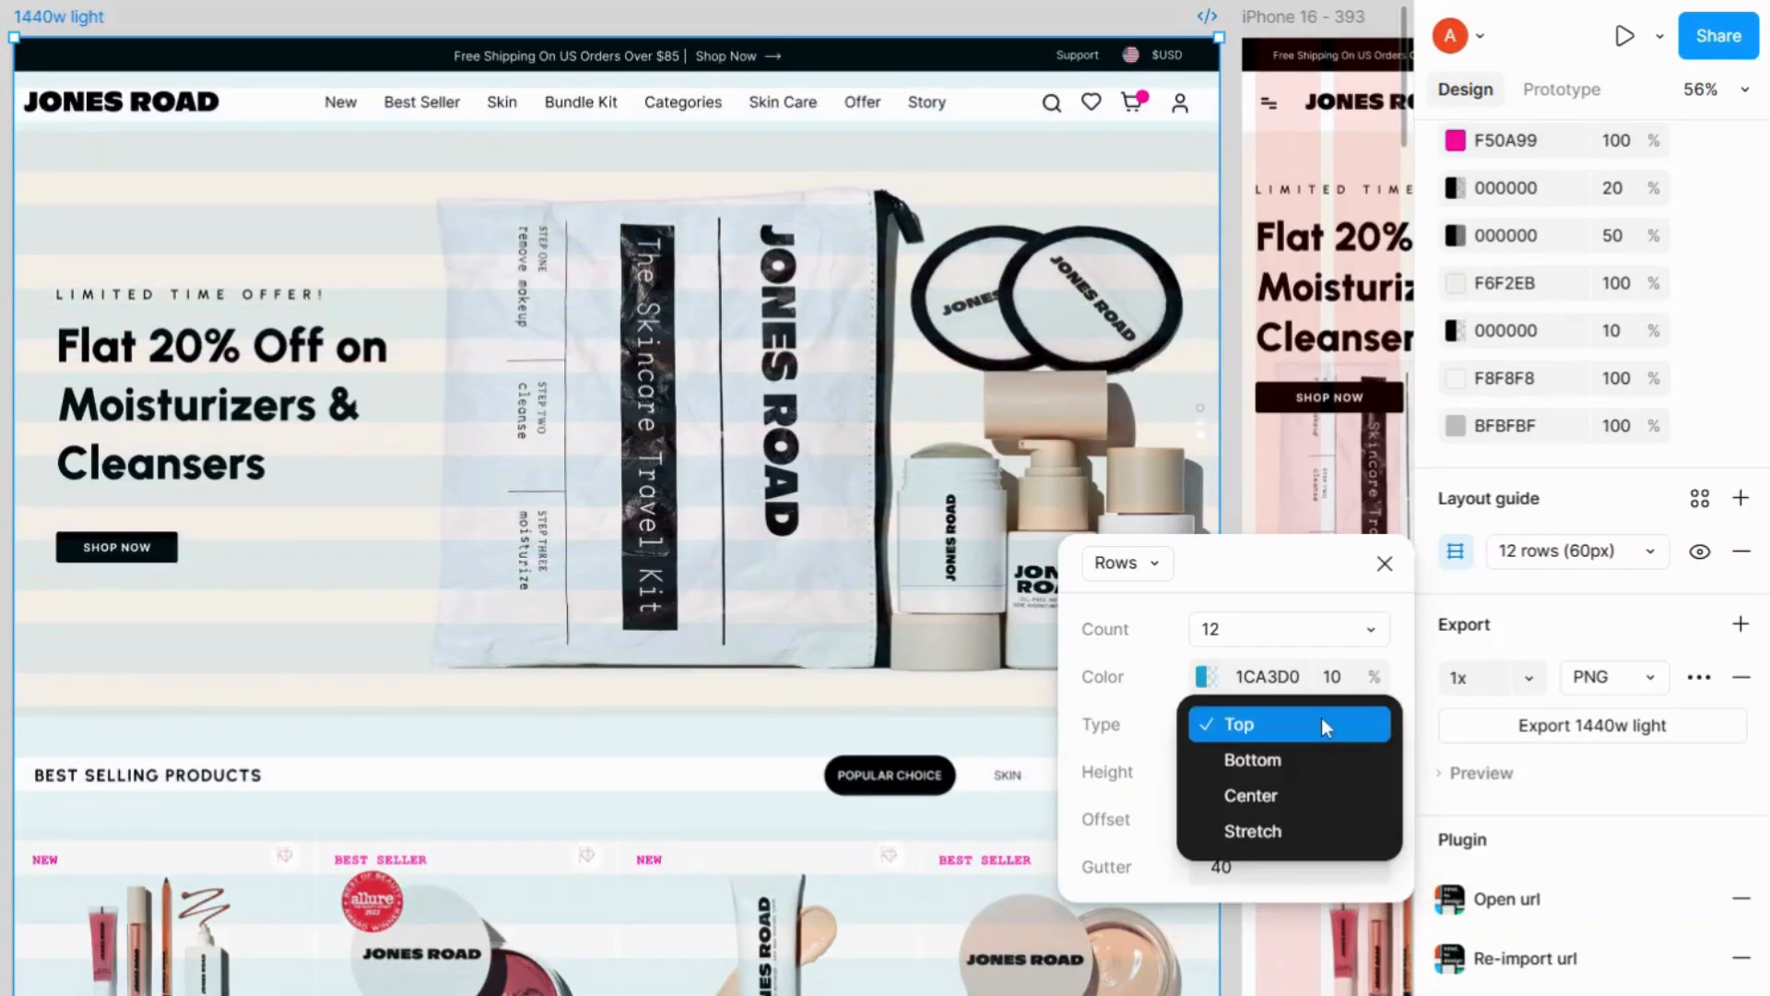
{"action": "left_click", "coordinate": [1307, 767]}
{"action": "scroll", "coordinate": [936, 729], "scroll_direction": "down", "scroll_amount": 6}
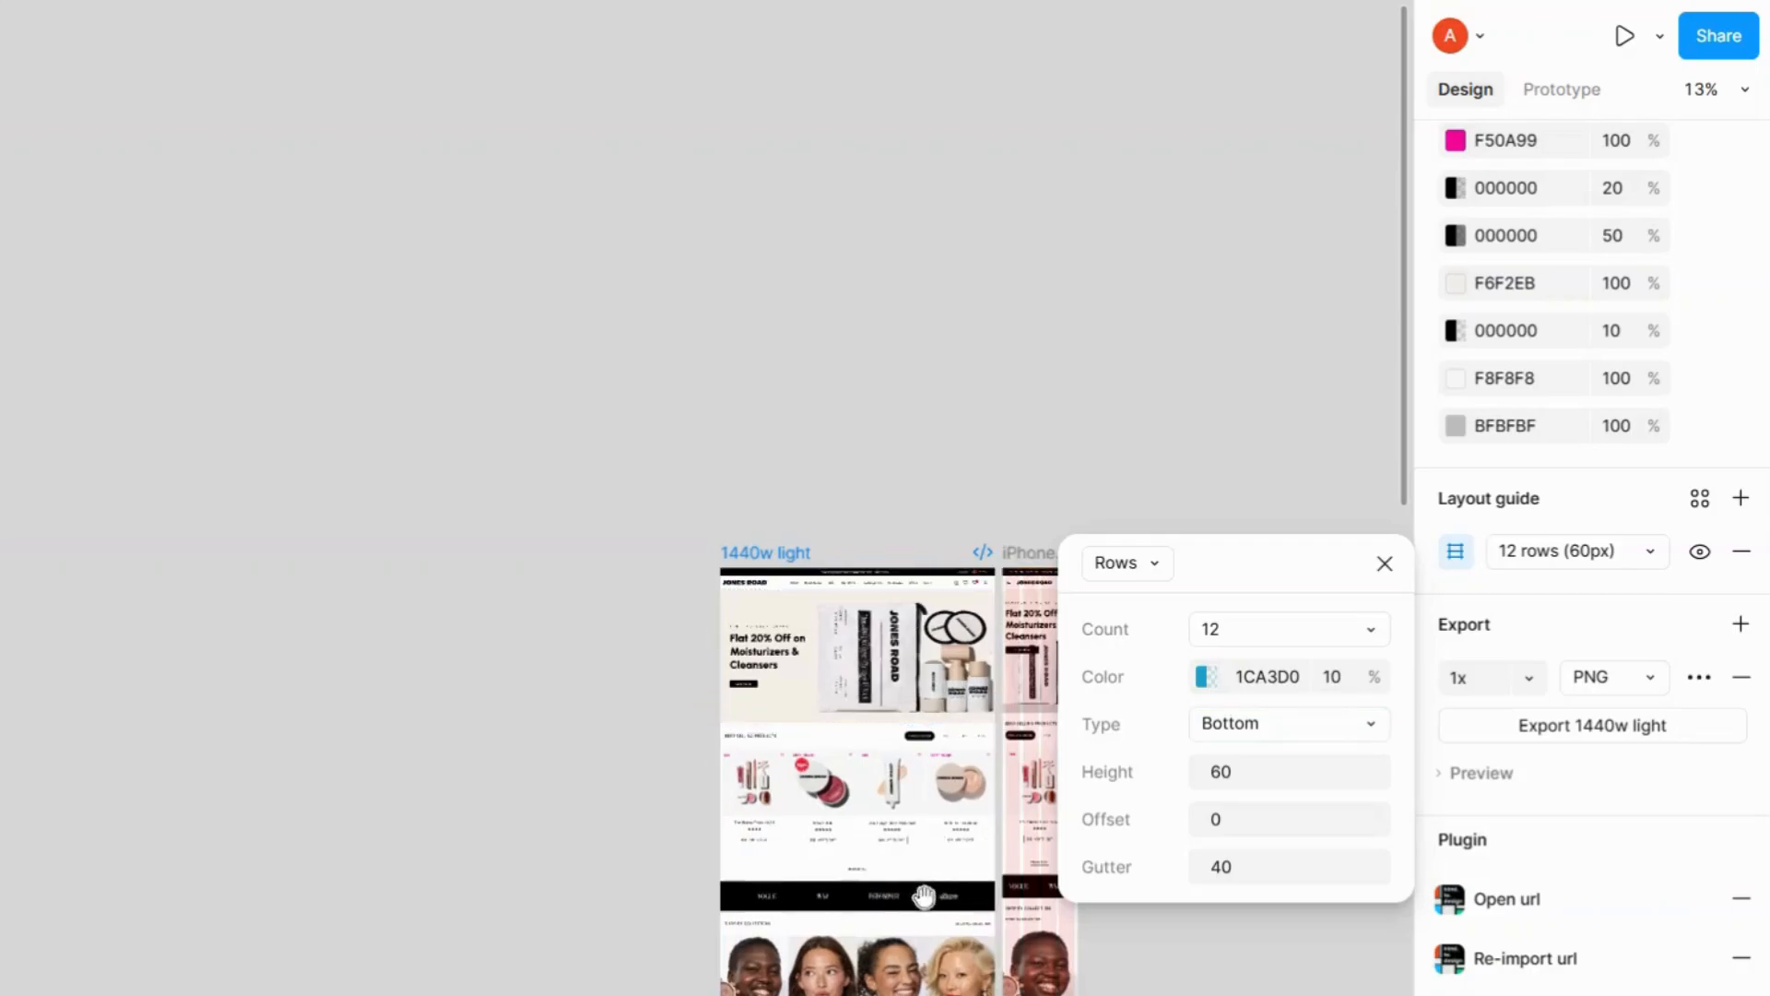
{"action": "scroll", "coordinate": [649, 753], "scroll_direction": "down", "scroll_amount": 6}
{"action": "left_click", "coordinate": [648, 753]}
{"action": "scroll", "coordinate": [648, 753], "scroll_direction": "down", "scroll_amount": 5}
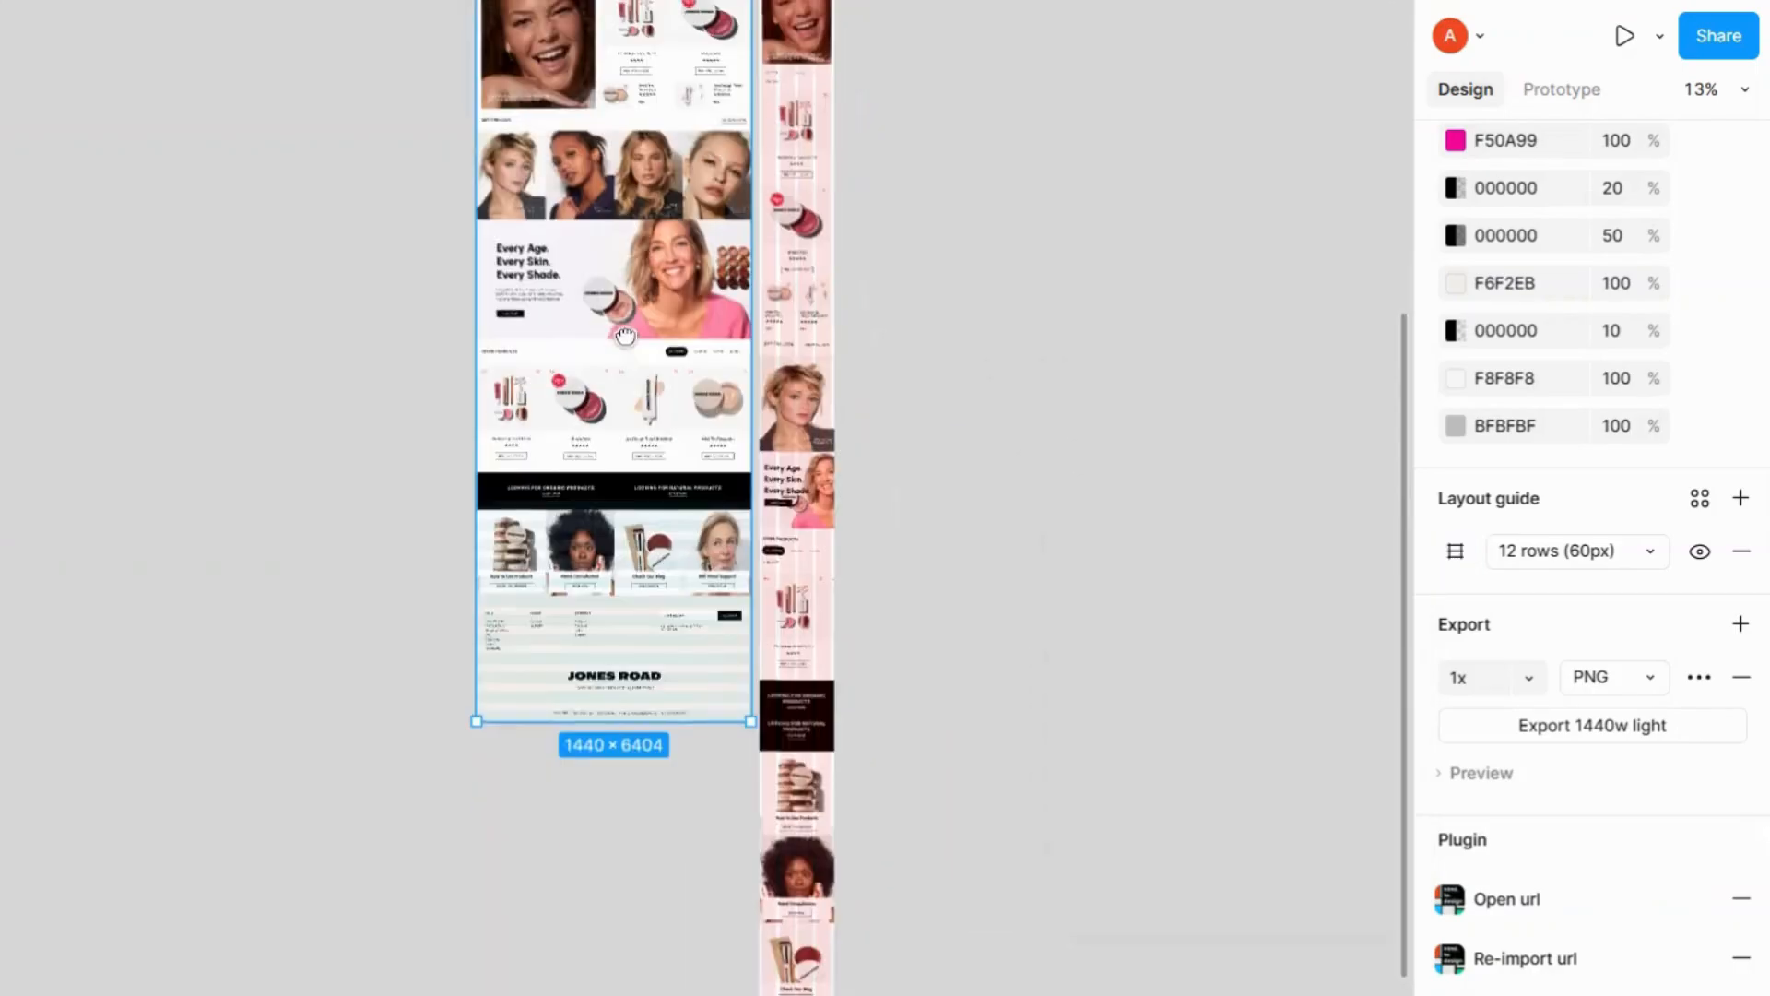
{"action": "scroll", "coordinate": [652, 581], "scroll_direction": "up", "scroll_amount": 1}
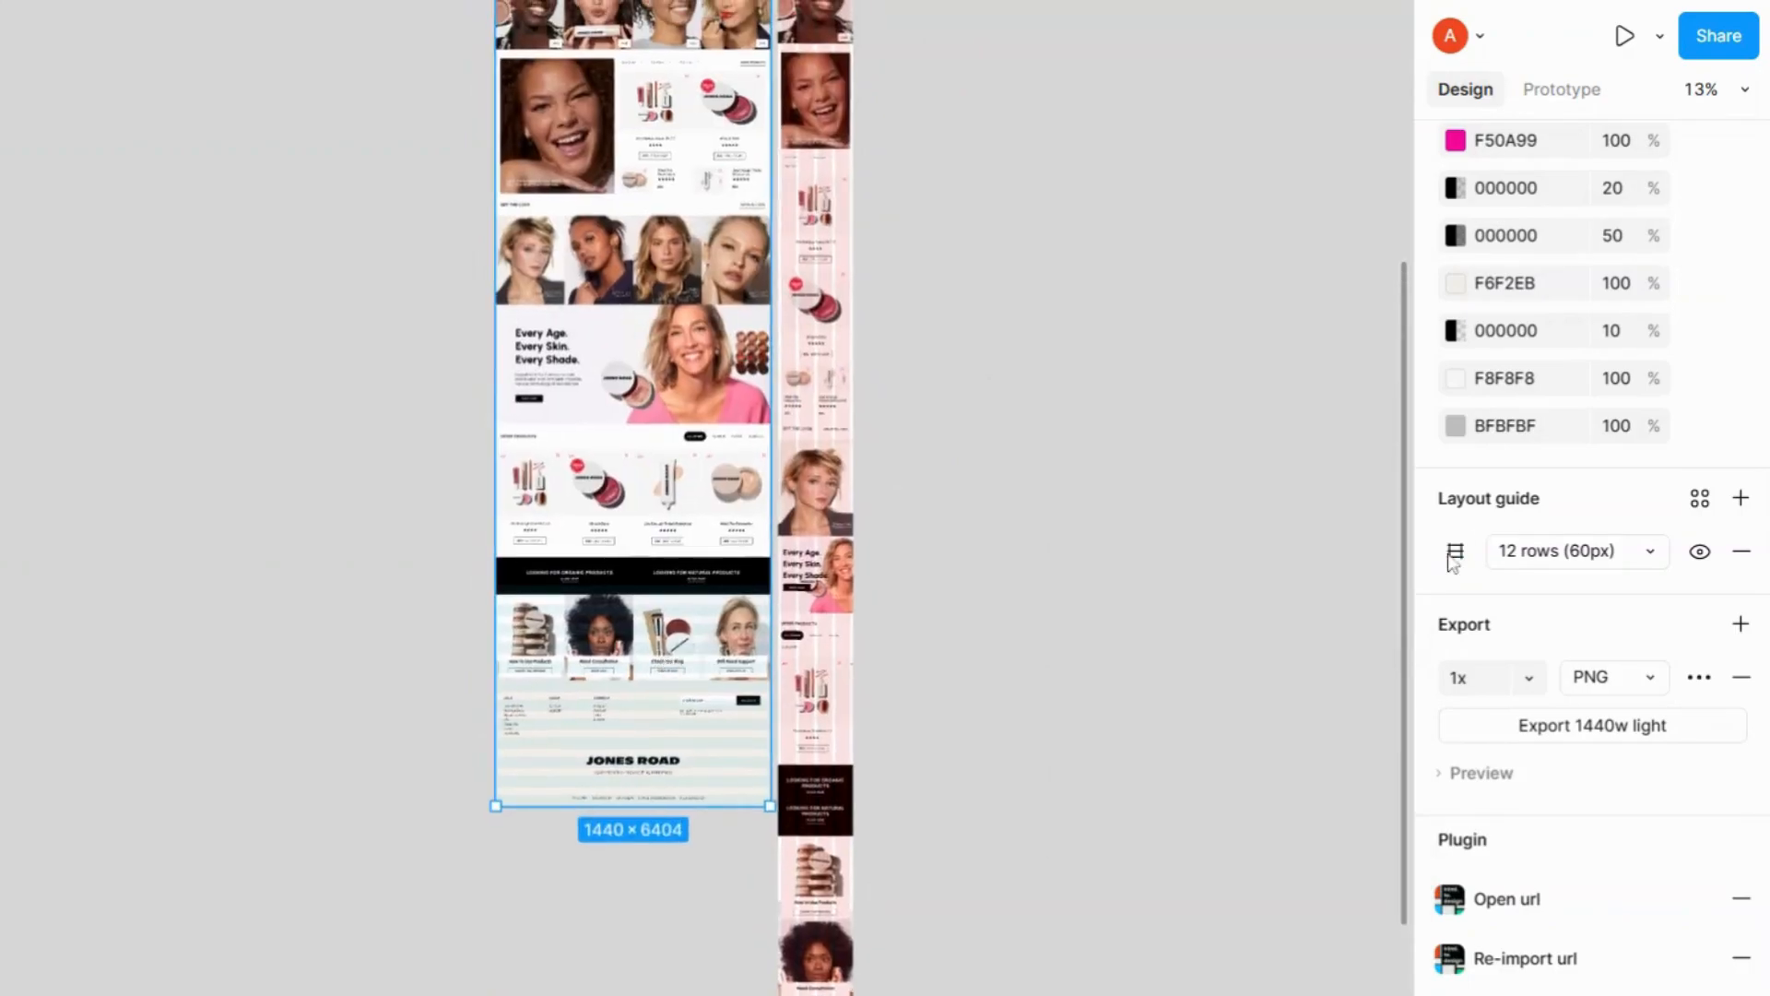
Change the row guide's type to Center and check the rows in the middle of the page frame.
{"action": "left_click", "coordinate": [1456, 550]}
{"action": "left_click", "coordinate": [1259, 725]}
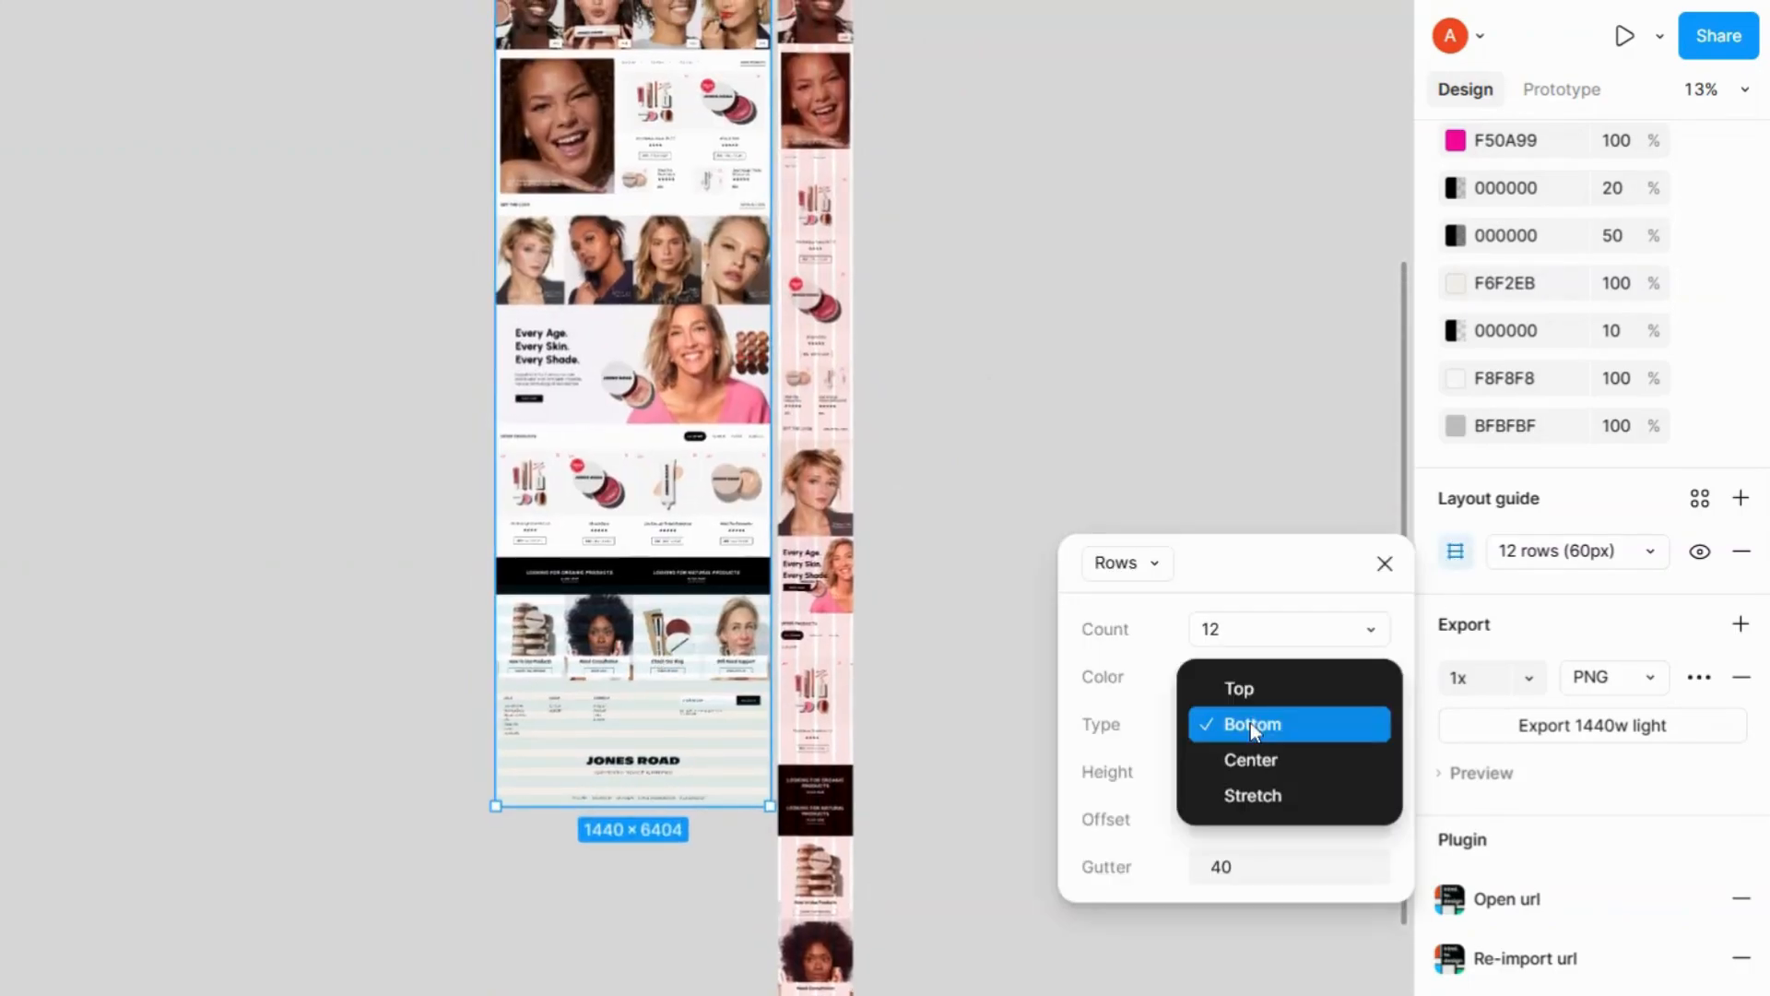
{"action": "left_click", "coordinate": [1254, 769]}
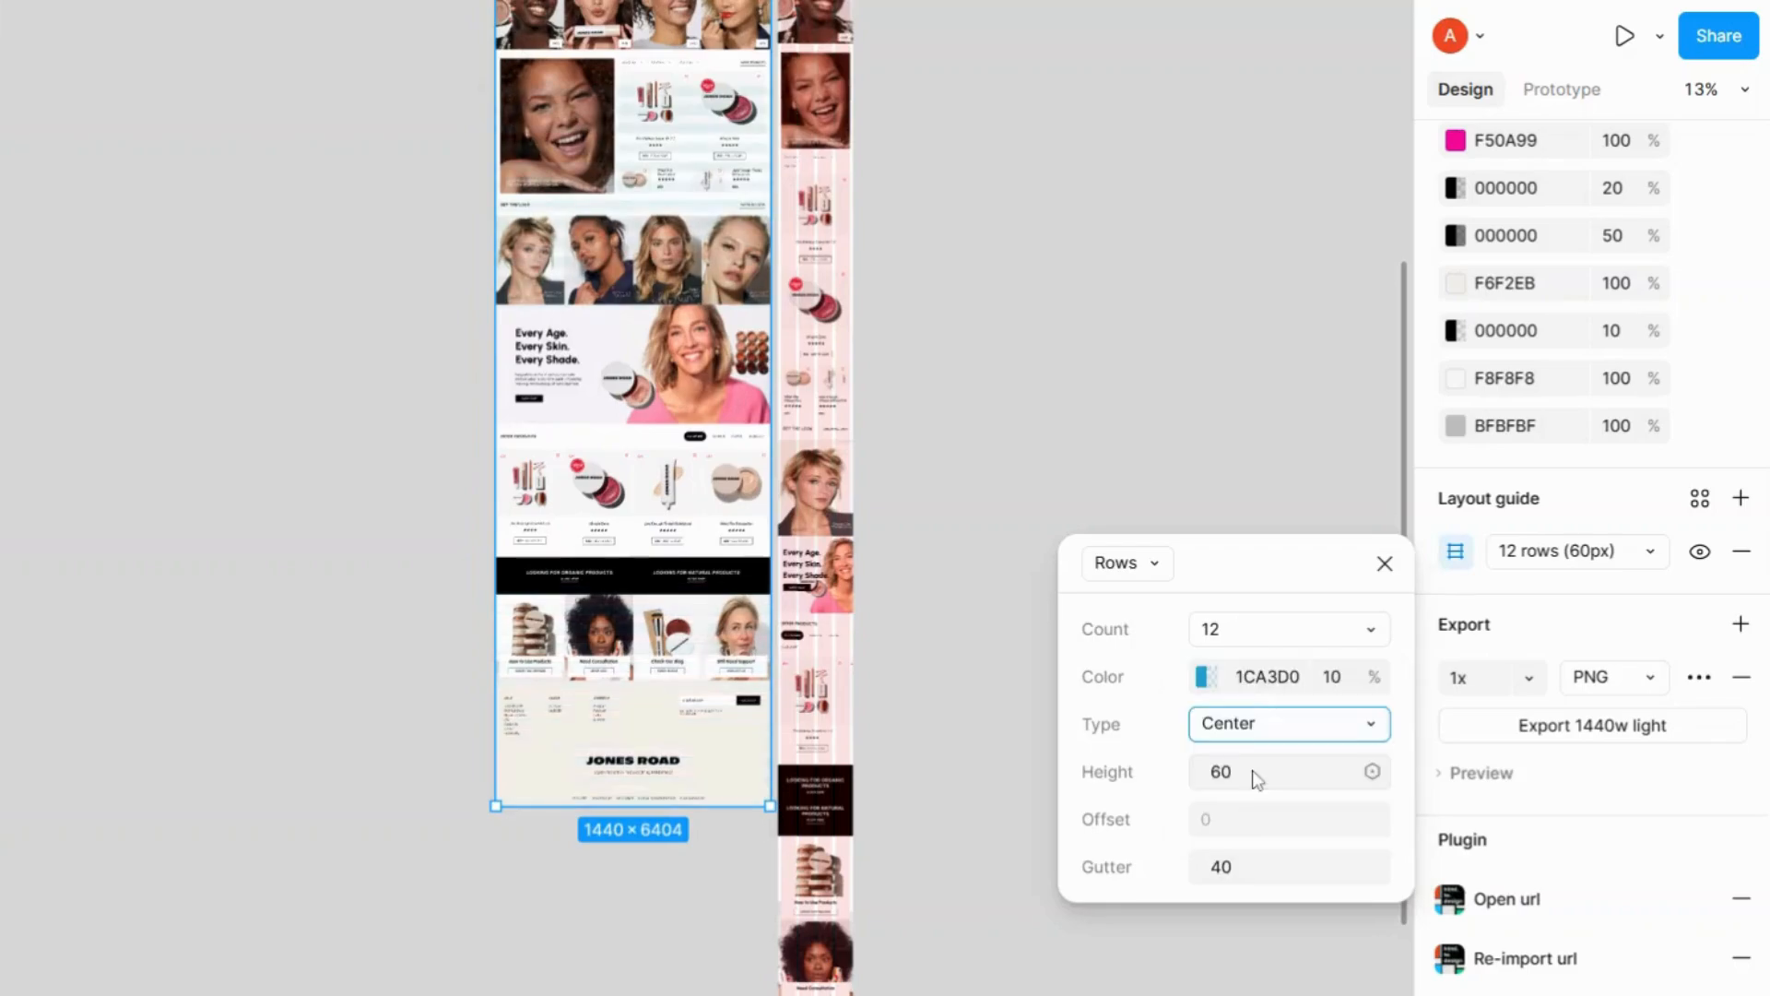
{"action": "left_click", "coordinate": [443, 156]}
{"action": "left_click_drag", "start_coordinate": [457, 176], "coordinate": [477, 628]}
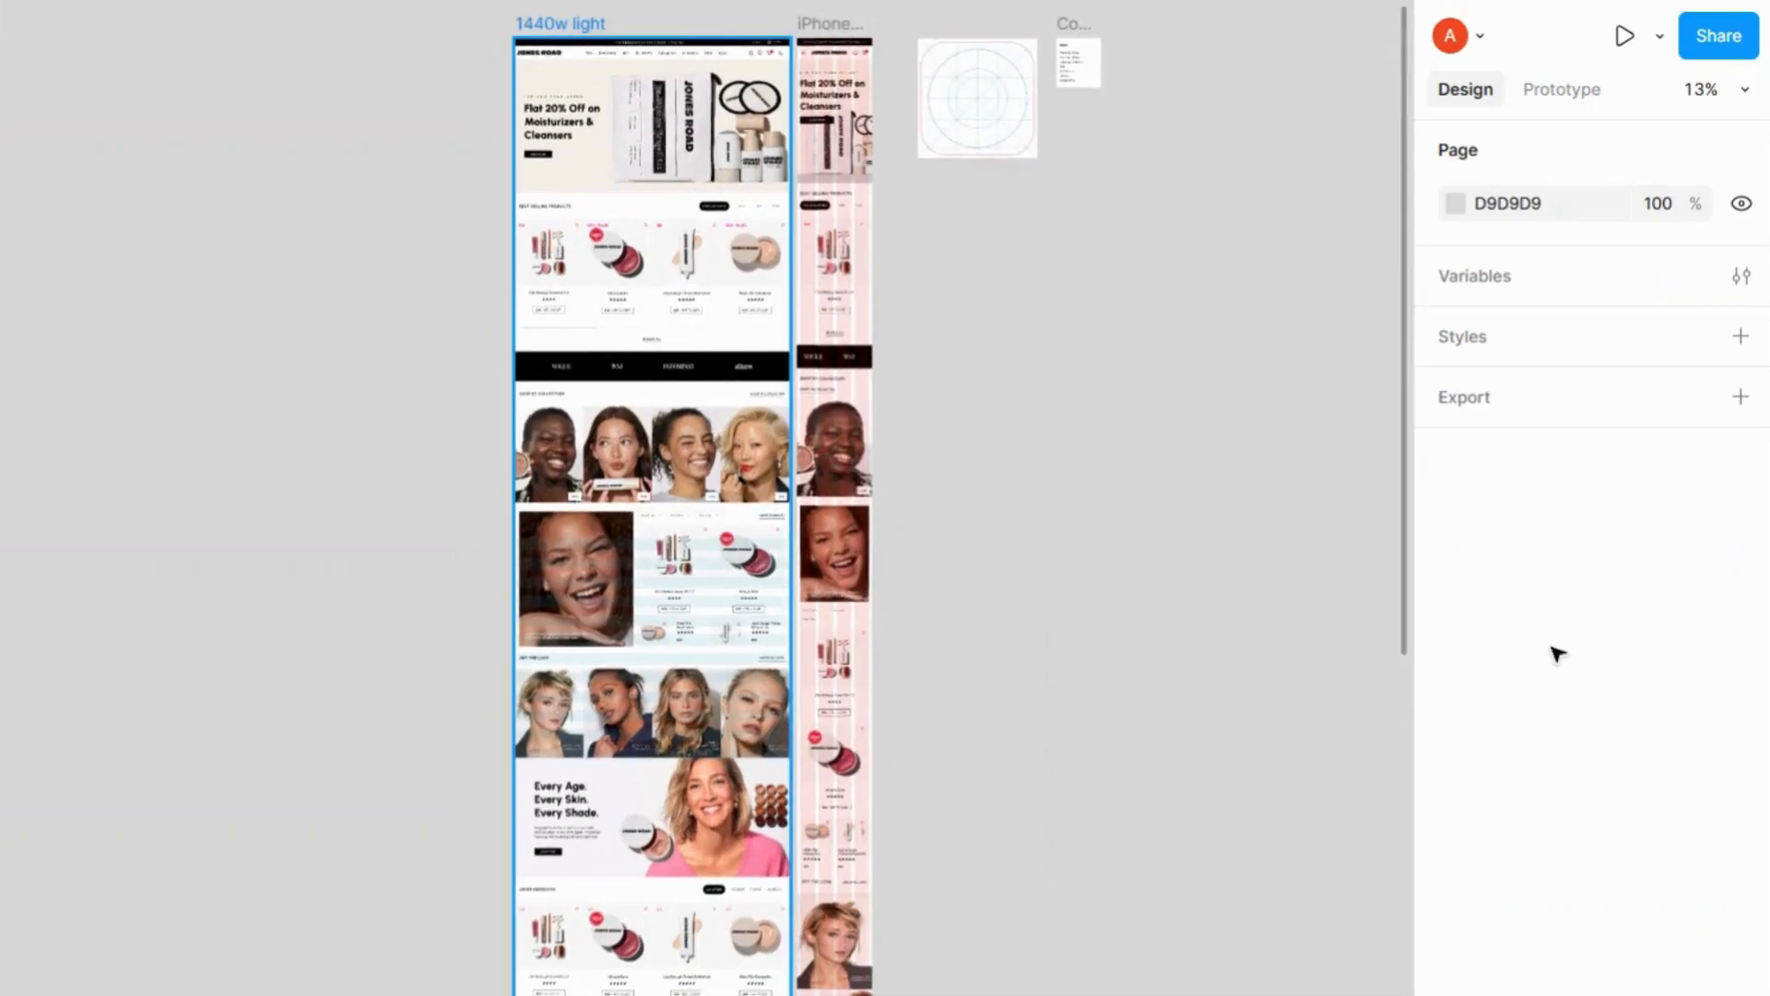
Reselect the 1440w light frame and change its row guide's type to Stretch.
{"action": "key", "text": "Tab"}
{"action": "scroll", "coordinate": [1512, 830], "scroll_direction": "down", "scroll_amount": 10}
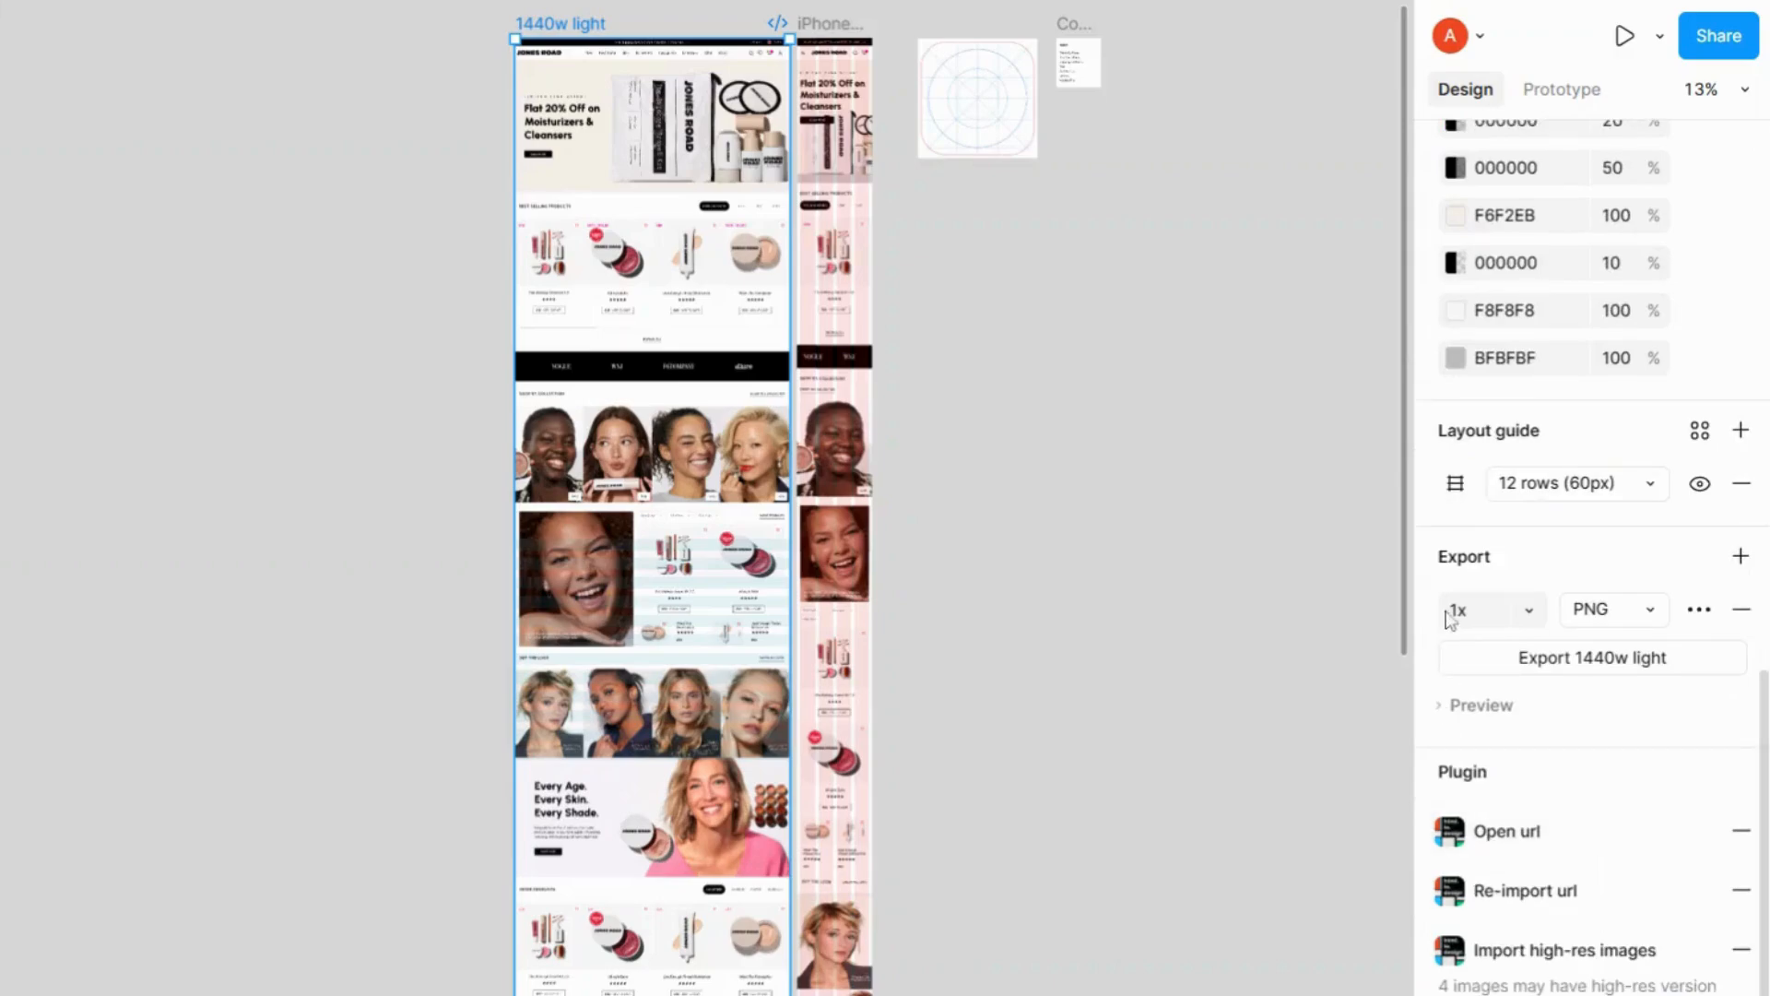
{"action": "left_click", "coordinate": [1455, 483]}
{"action": "left_click", "coordinate": [1307, 664]}
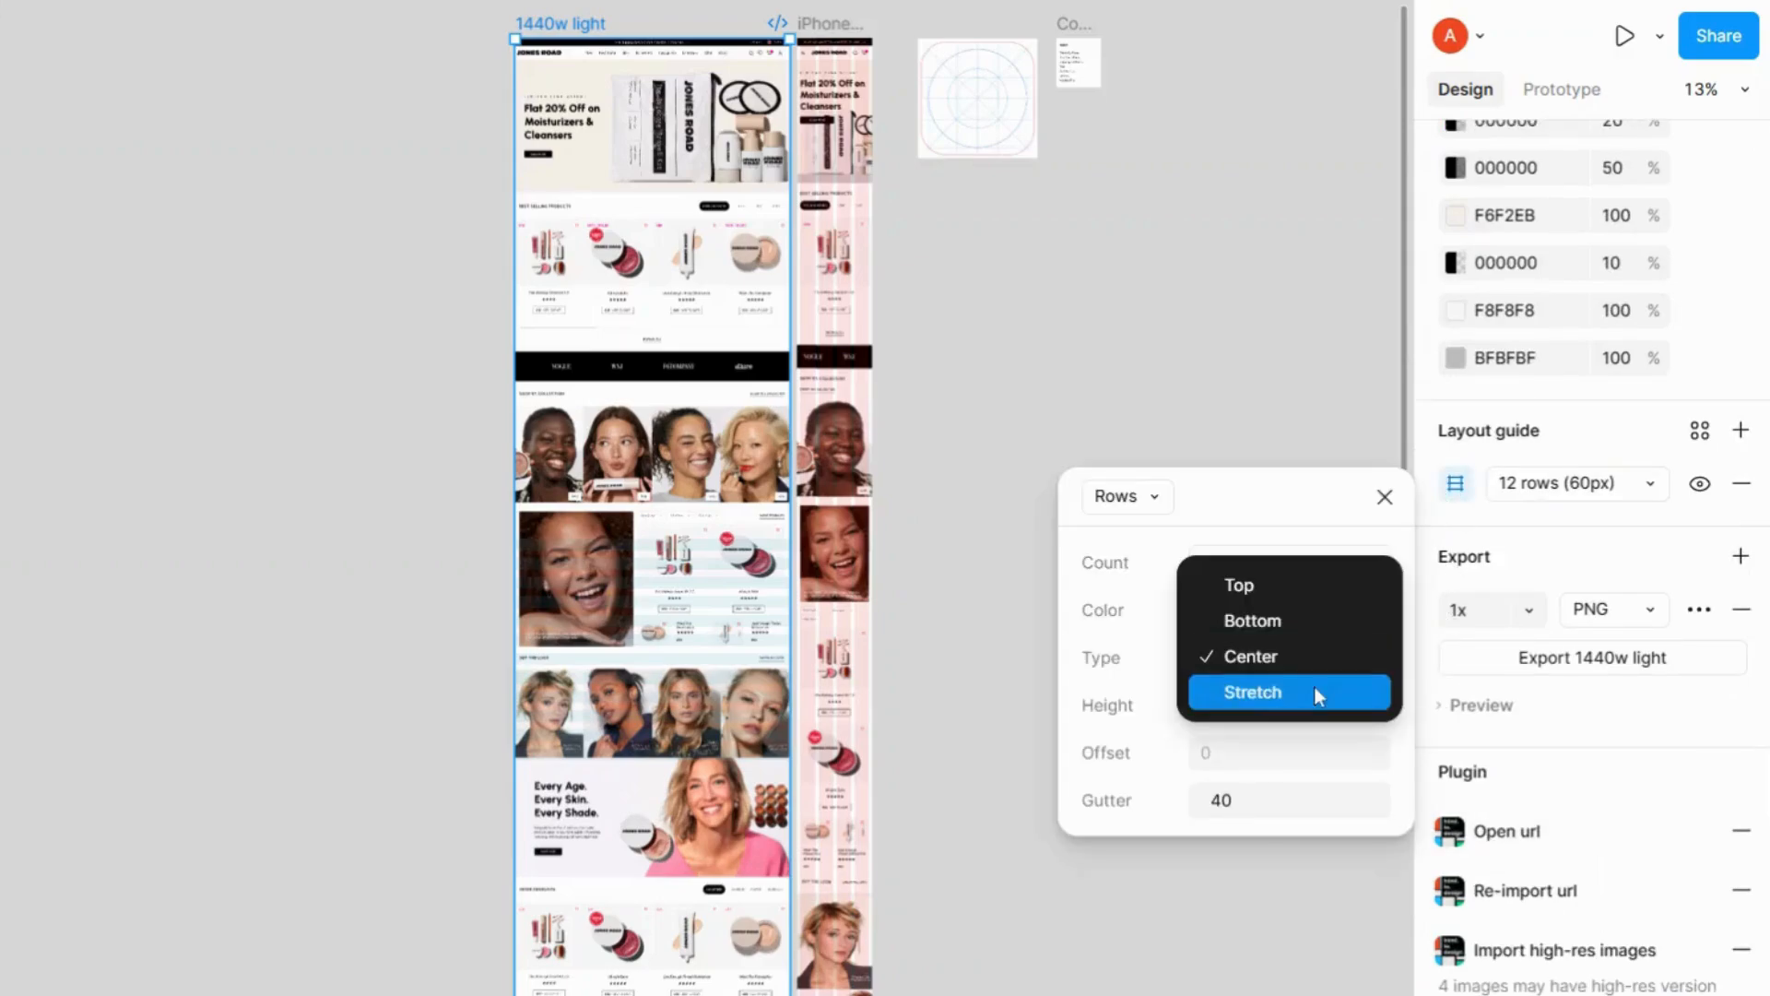
{"action": "left_click", "coordinate": [1314, 691]}
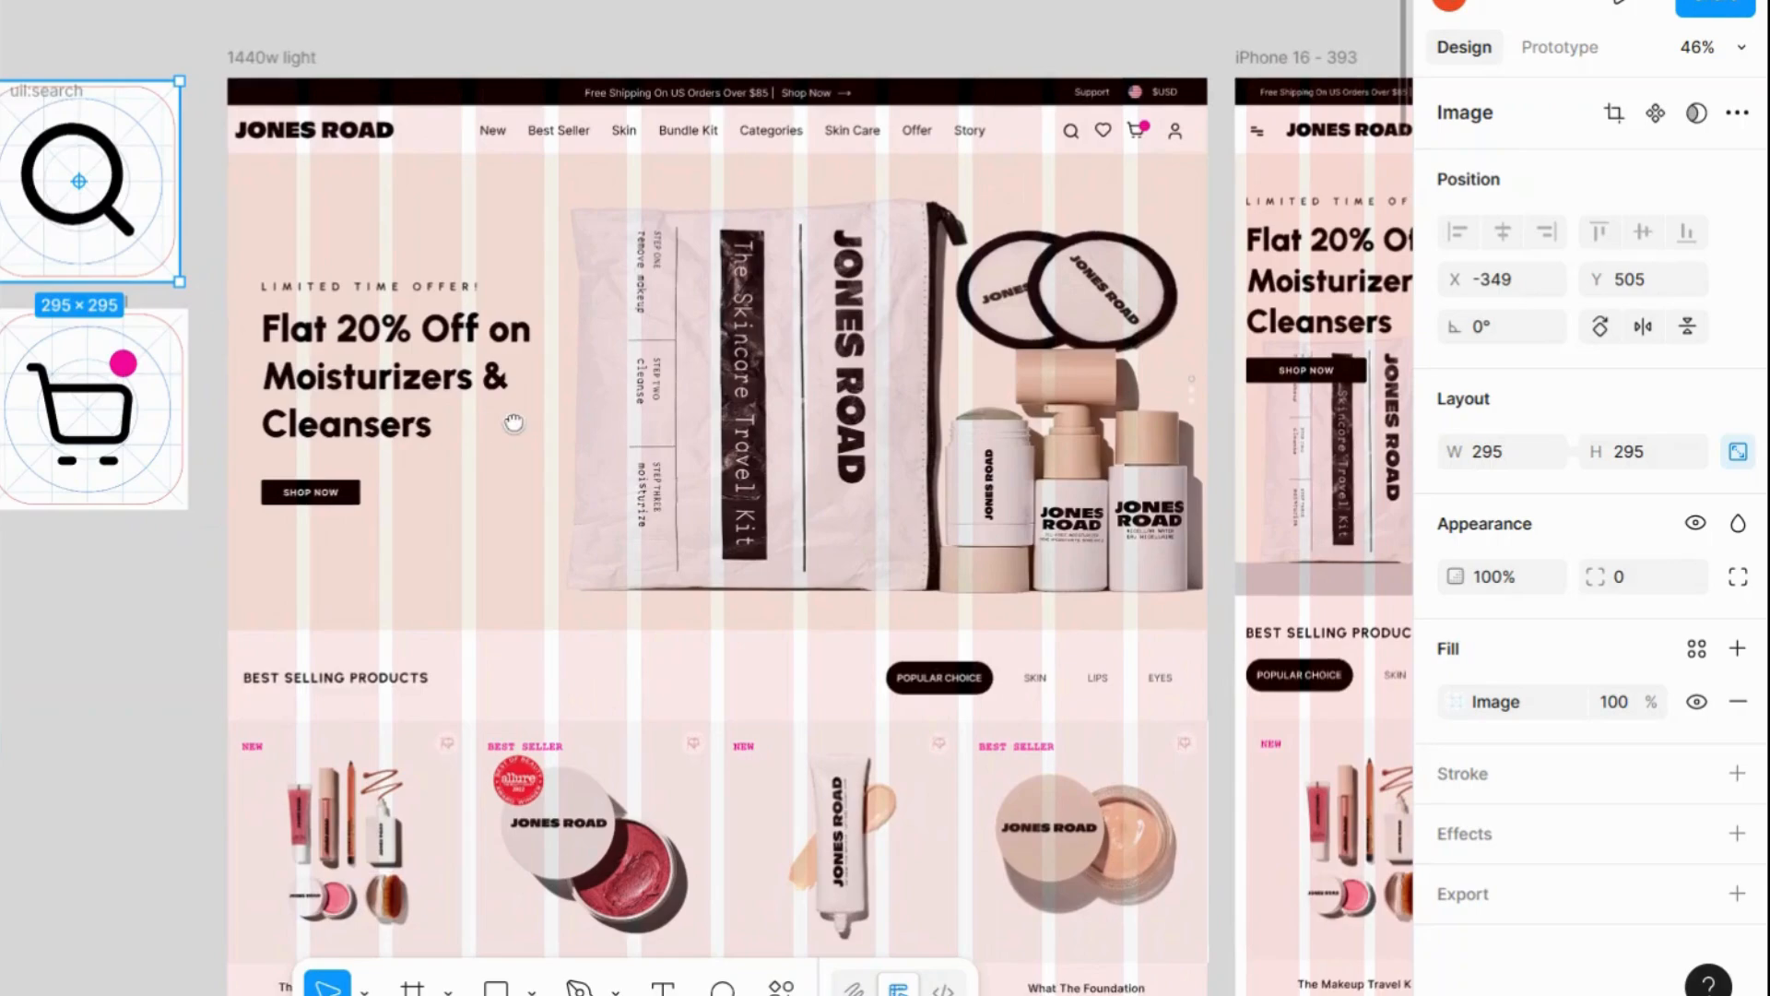
Examine the column guides over the desktop and iPhone frames and the row guides behind the Help link list.
{"action": "left_click_drag", "start_coordinate": [516, 423], "coordinate": [412, 422]}
{"action": "scroll", "coordinate": [412, 422], "scroll_direction": "down", "scroll_amount": 2}
{"action": "scroll", "coordinate": [486, 438], "scroll_direction": "up", "scroll_amount": 4}
{"action": "scroll", "coordinate": [426, 406], "scroll_direction": "down", "scroll_amount": 1}
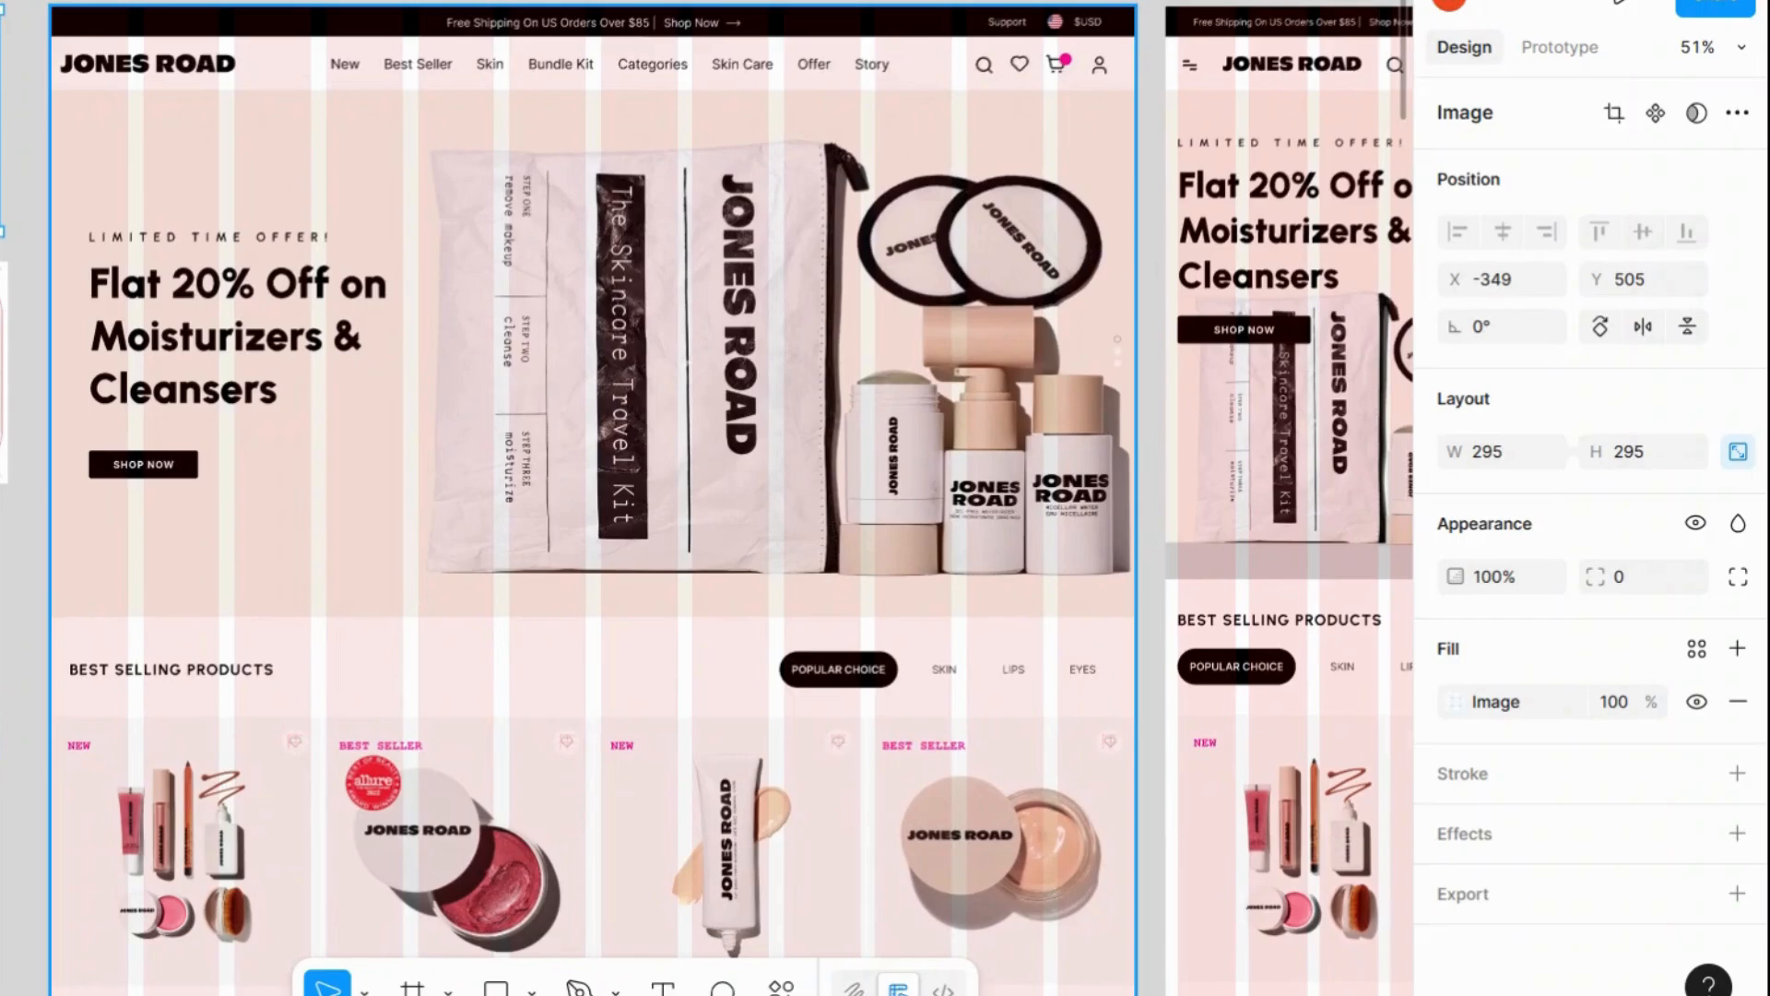
{"action": "scroll", "coordinate": [488, 430], "scroll_direction": "down", "scroll_amount": 2}
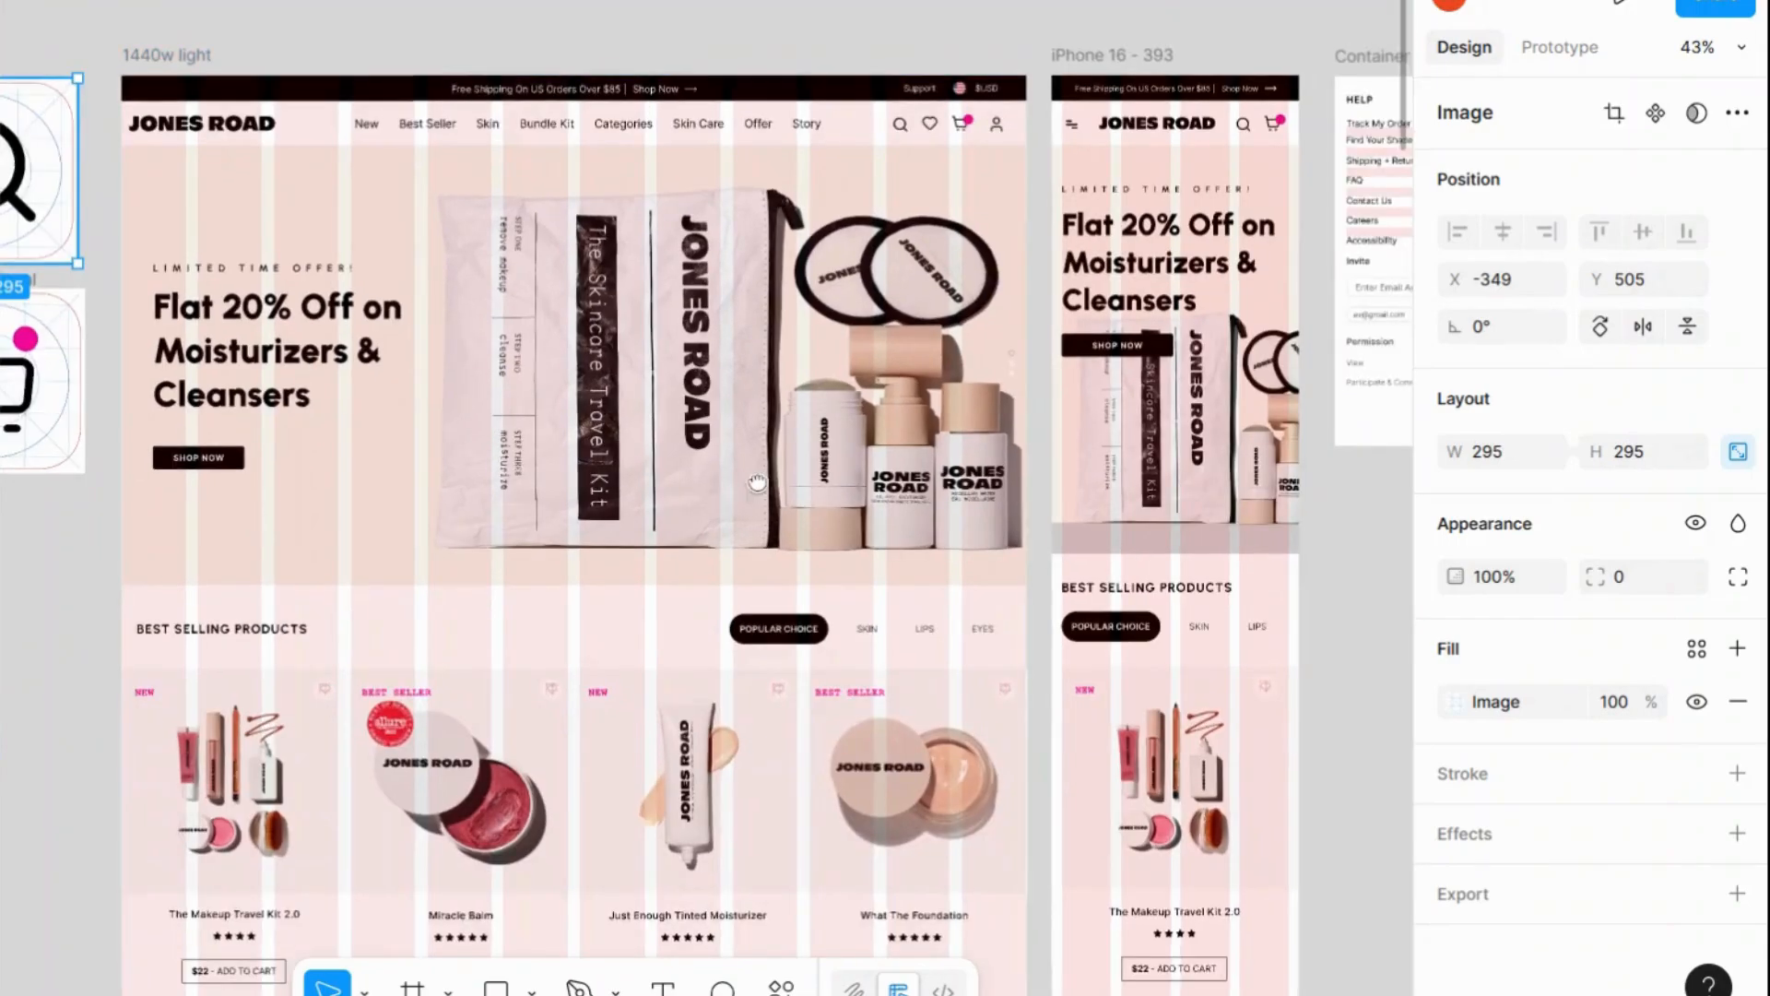
{"action": "scroll", "coordinate": [772, 481], "scroll_direction": "right", "scroll_amount": 3}
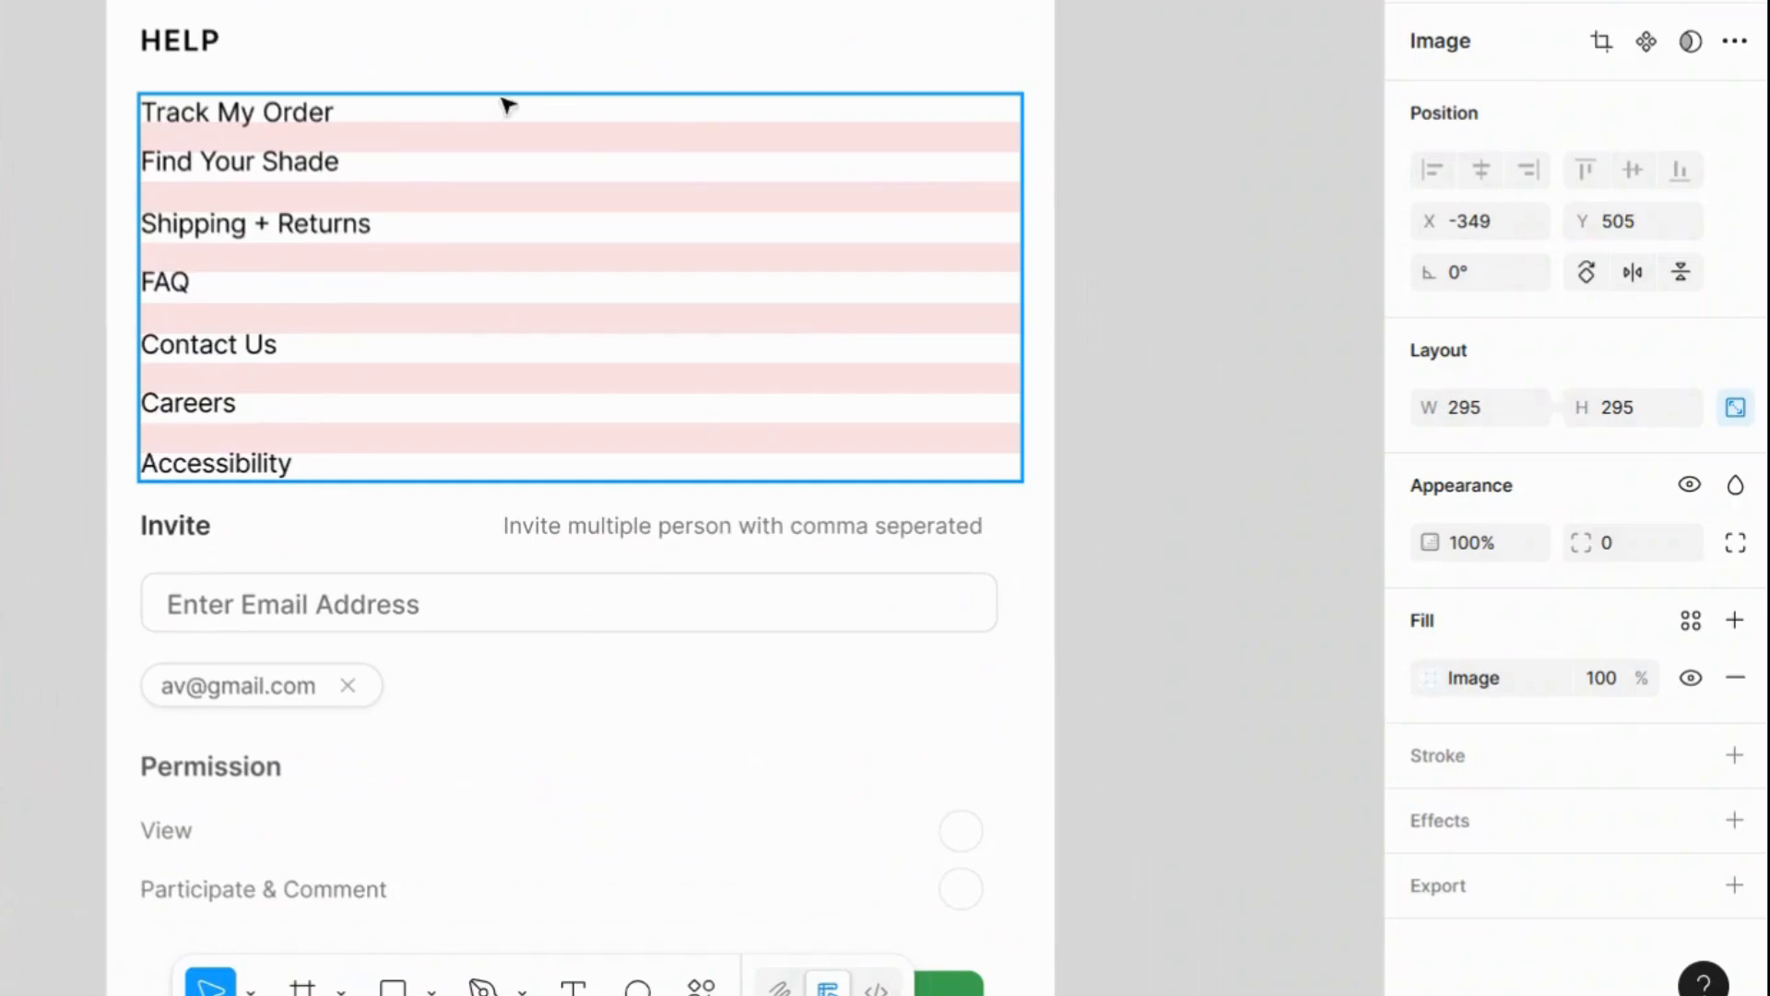
{"action": "scroll", "coordinate": [214, 109], "scroll_direction": "up", "scroll_amount": 5}
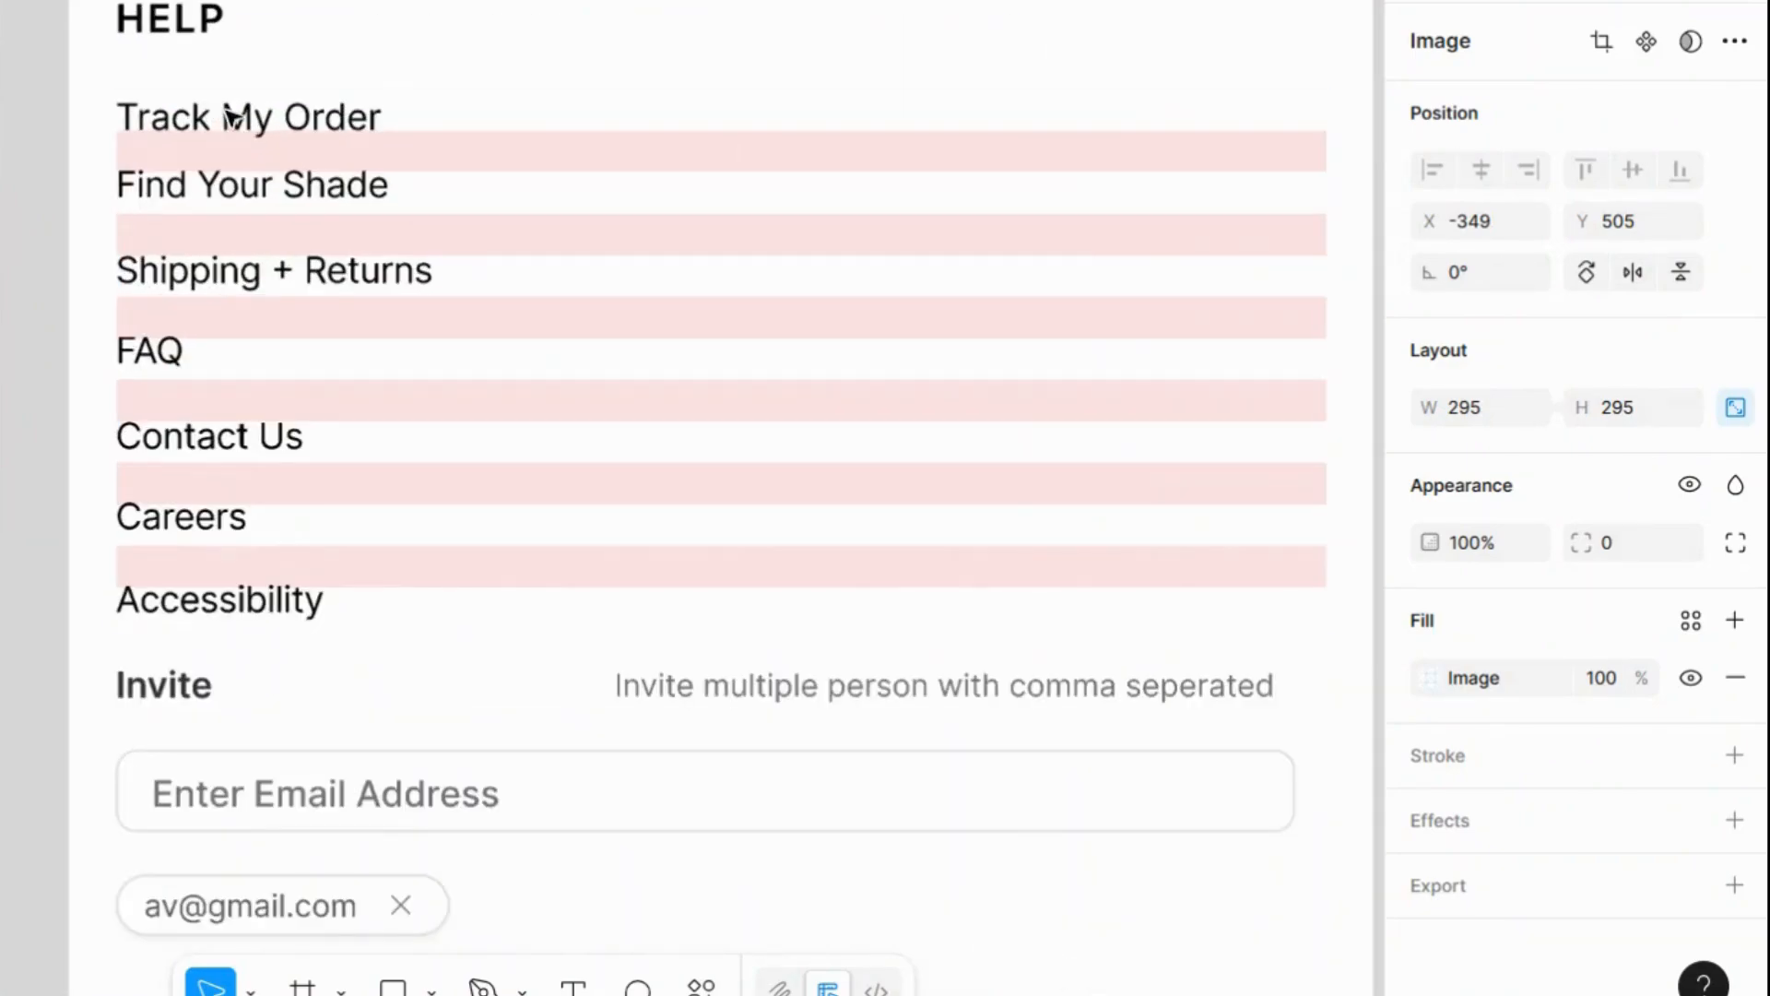